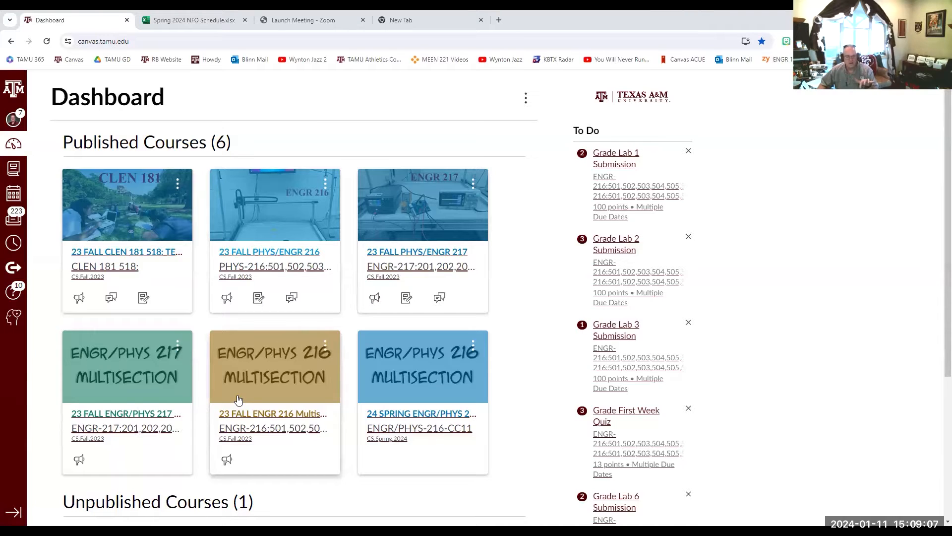
- Open the 23 FALL PHYS/ENGR 217 course and look through its home page down to the Student Resources section
left_click(425, 214)
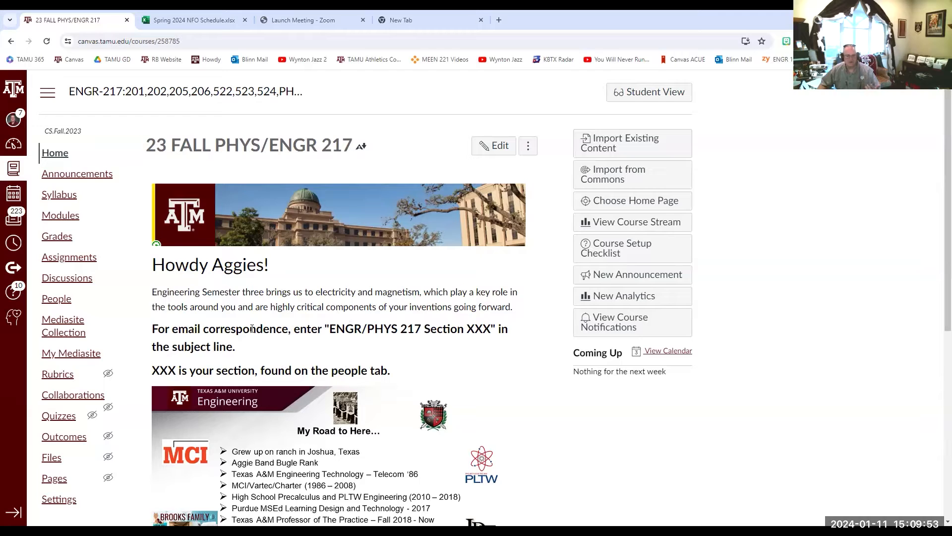
scroll(252, 328, "down", 5)
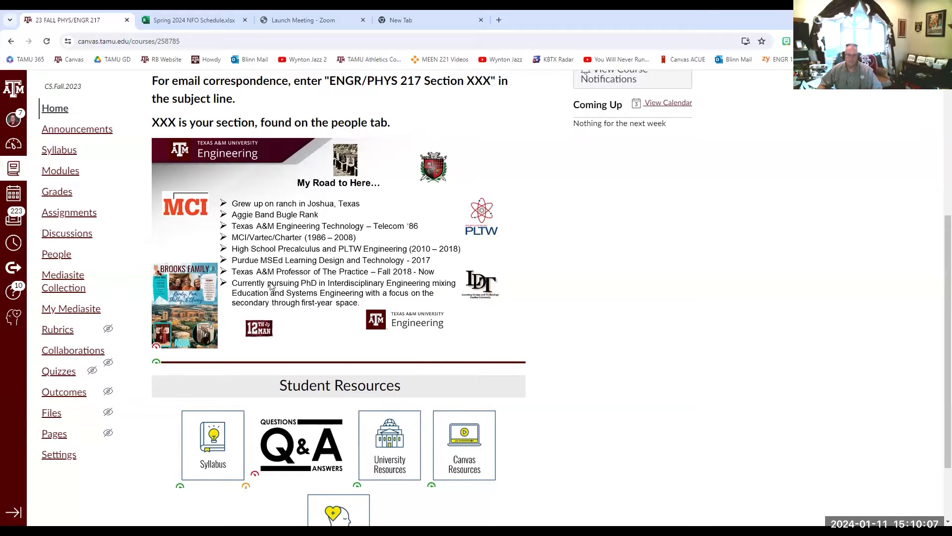
scroll(270, 287, "down", 2)
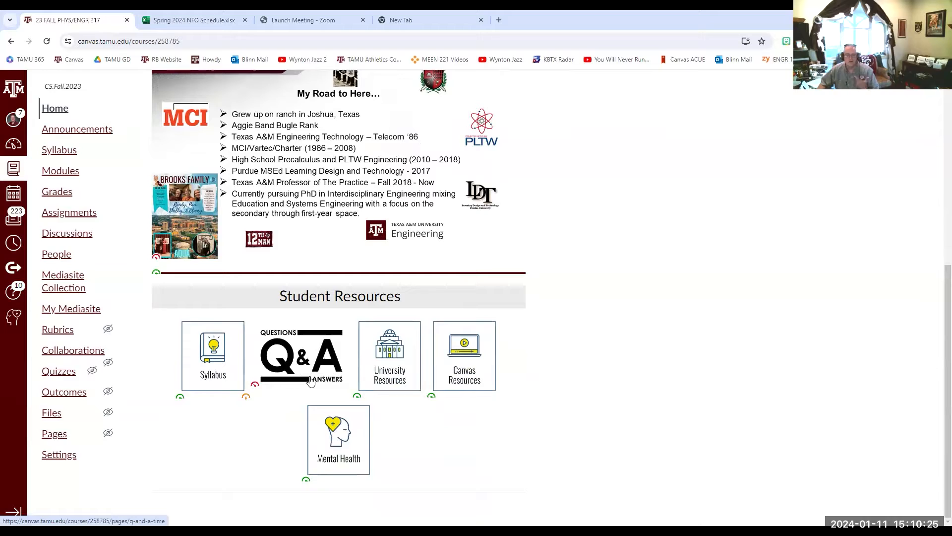
- Open the Q & A Time page from Student Resources and review the TA availability table and the Fall 2023 teaching schedule
left_click(302, 362)
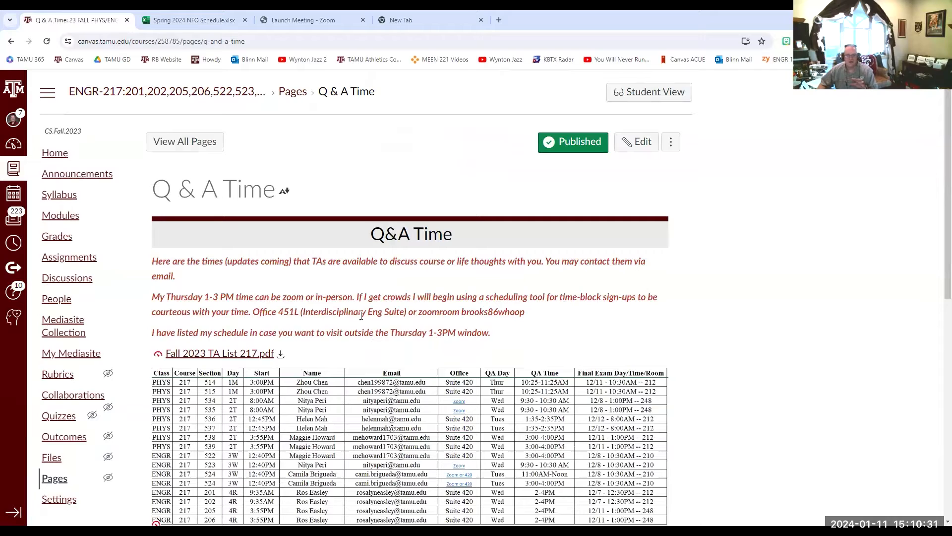
scroll(362, 316, "down", 2)
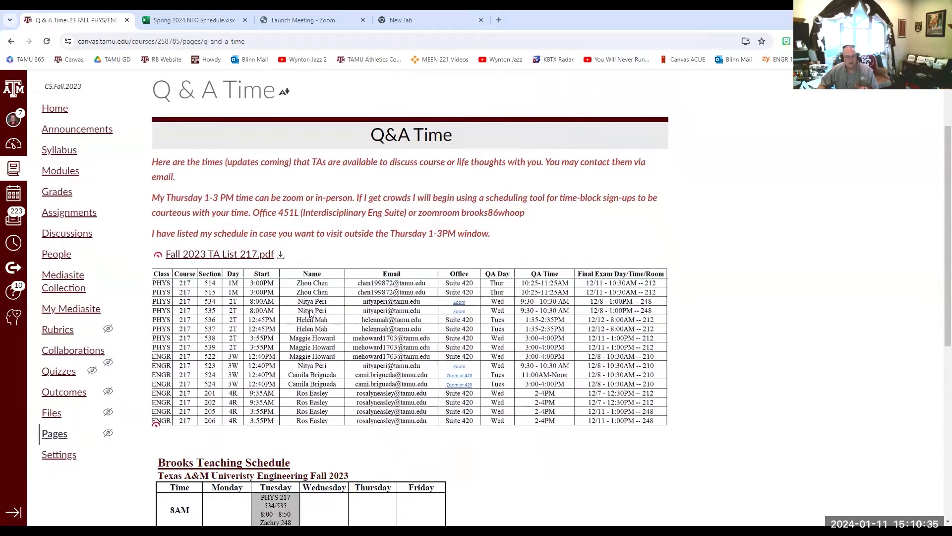
scroll(310, 313, "down", 5)
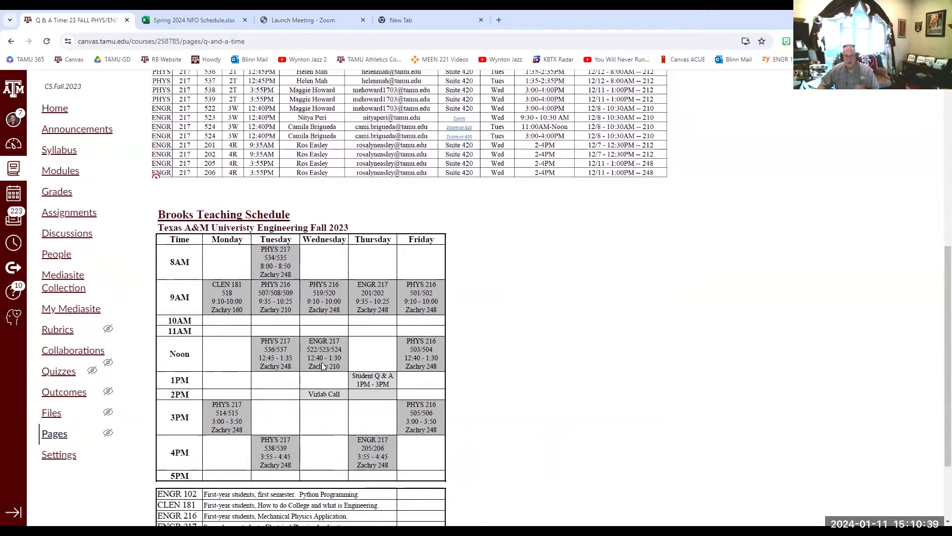
scroll(320, 364, "up", 1)
scroll(322, 364, "down", 1)
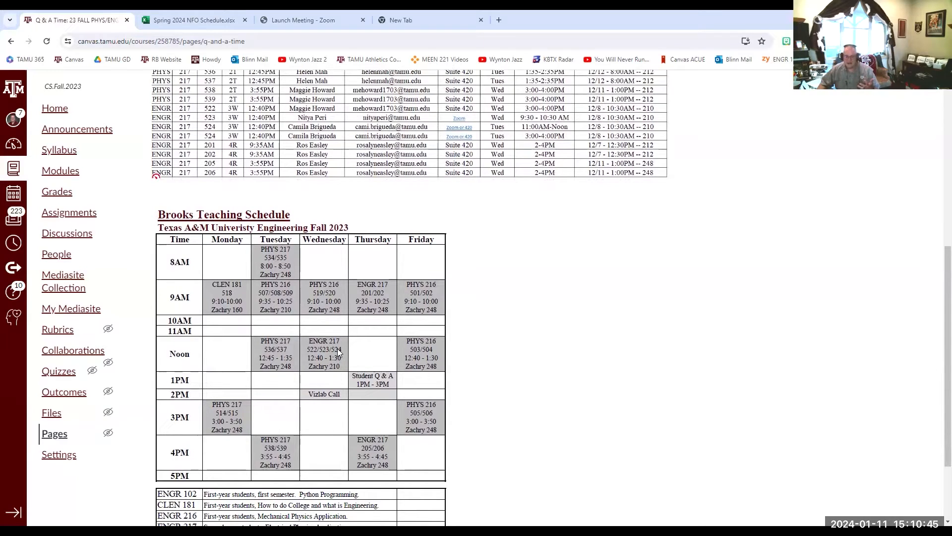
scroll(337, 348, "up", 7)
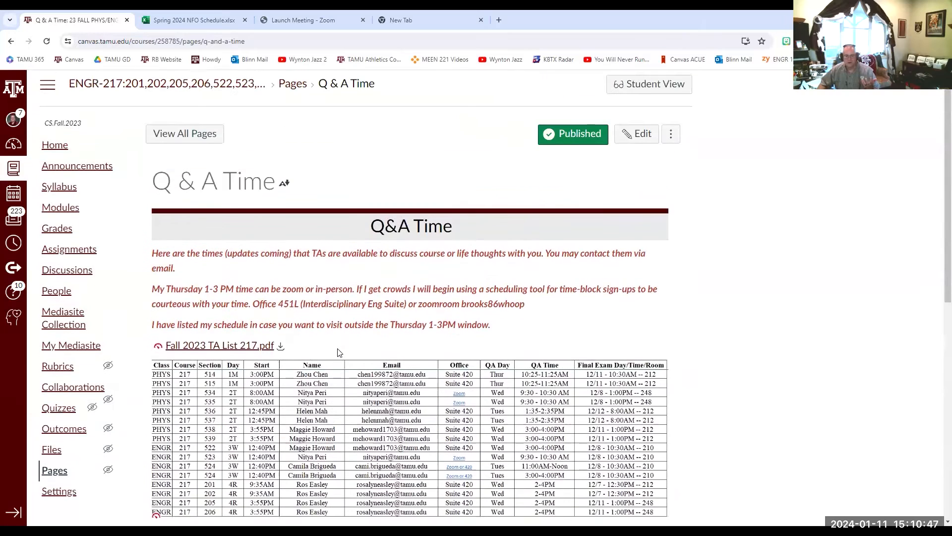
- Go back to the course home page and view the course announcements before returning home
left_click(9, 43)
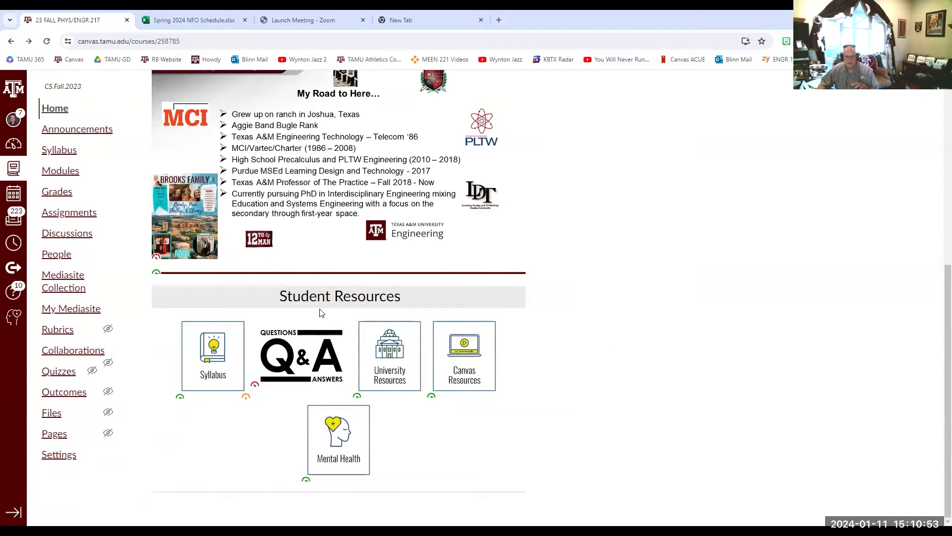
scroll(321, 312, "up", 7)
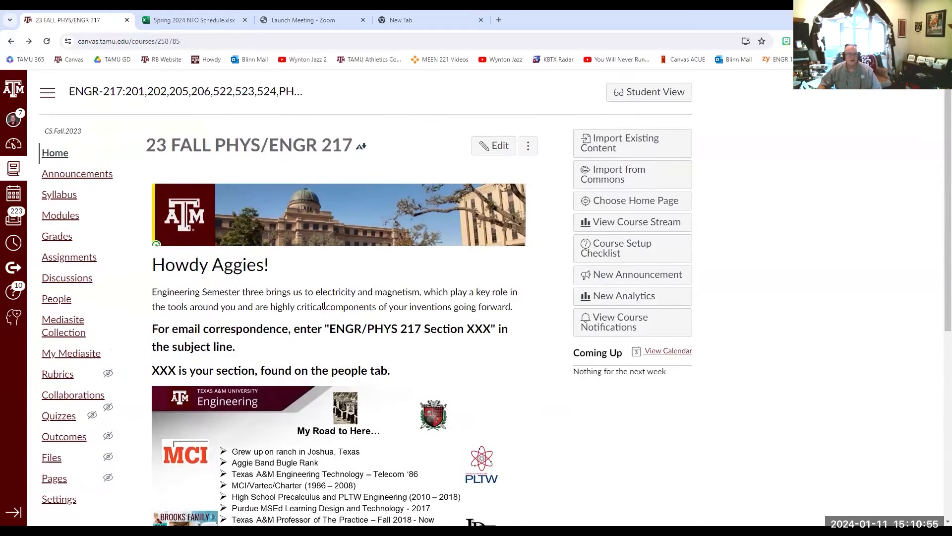
left_click(85, 176)
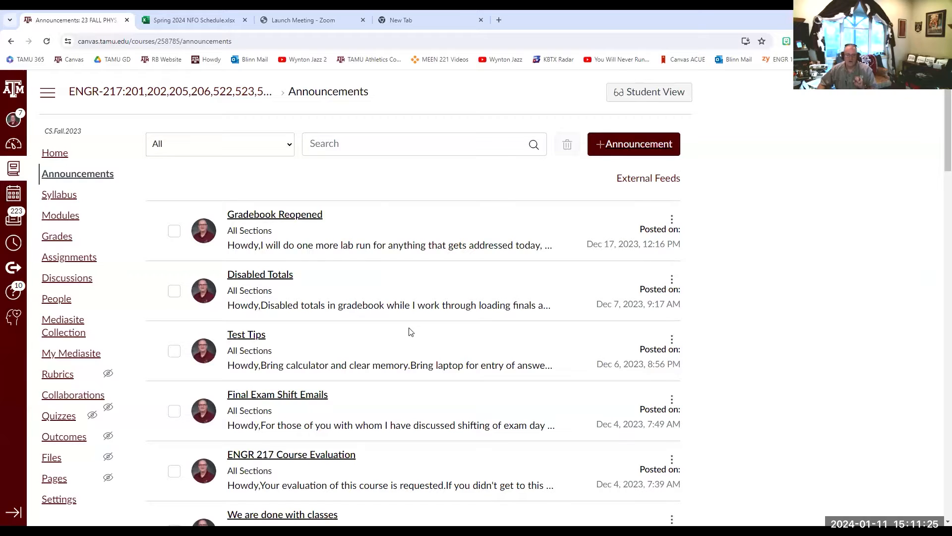
left_click(54, 152)
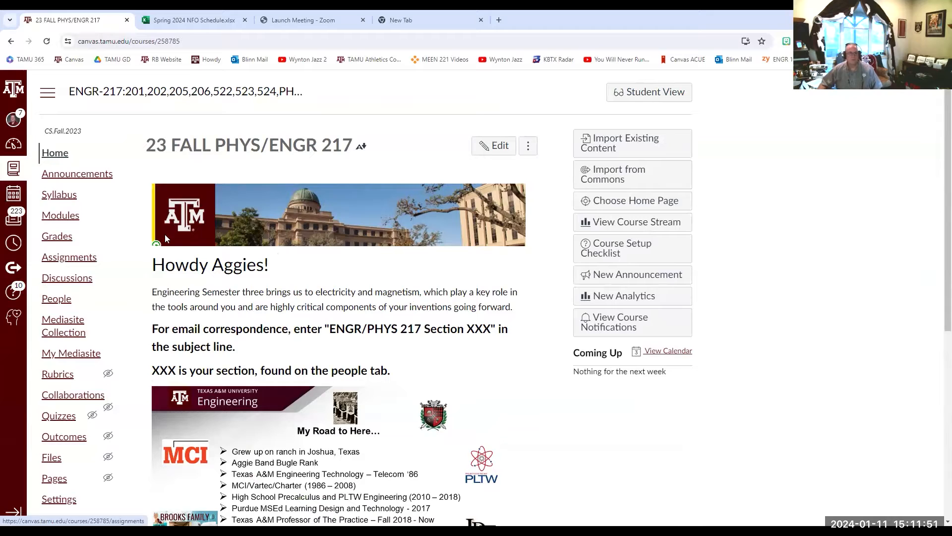
- Review the Week 1: Intro and Overview module and open its "Who We Are..." discussion
left_click(53, 218)
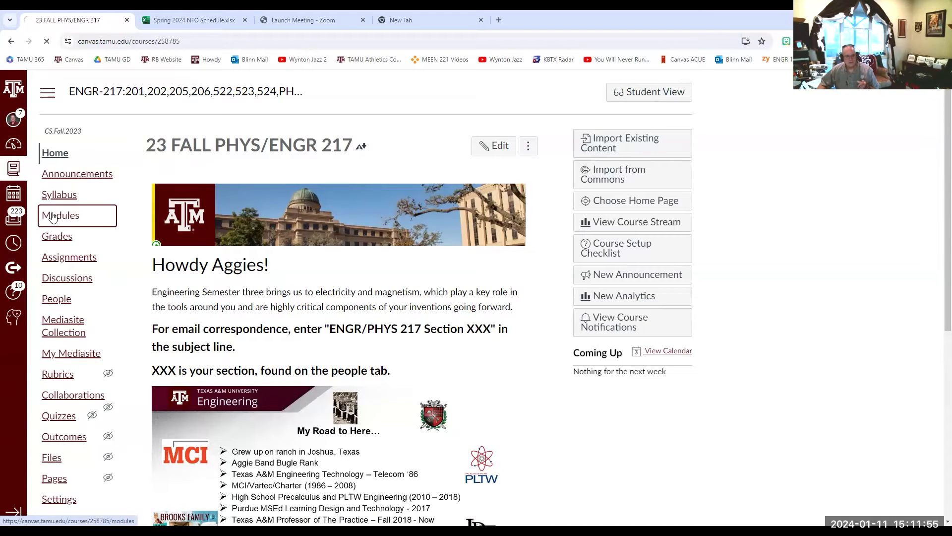
scroll(347, 297, "down", 20)
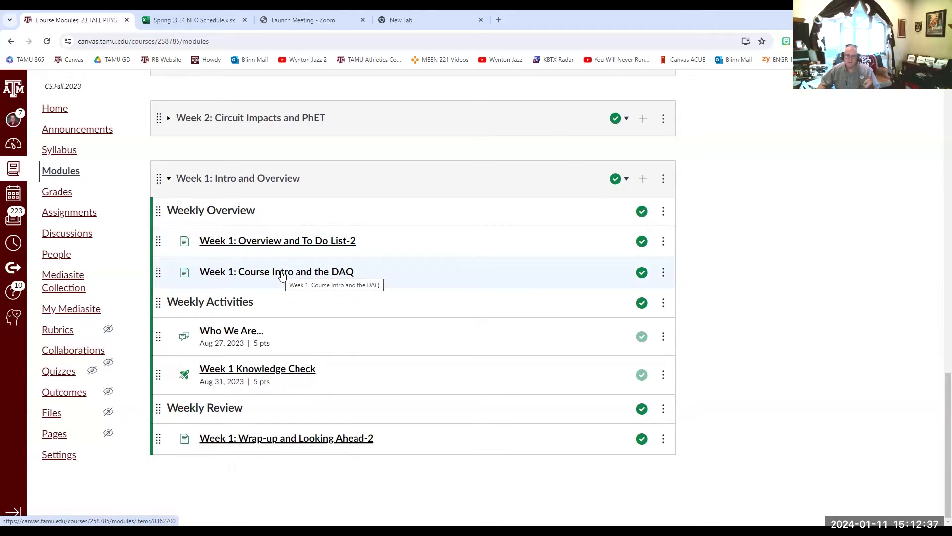
left_click(233, 331)
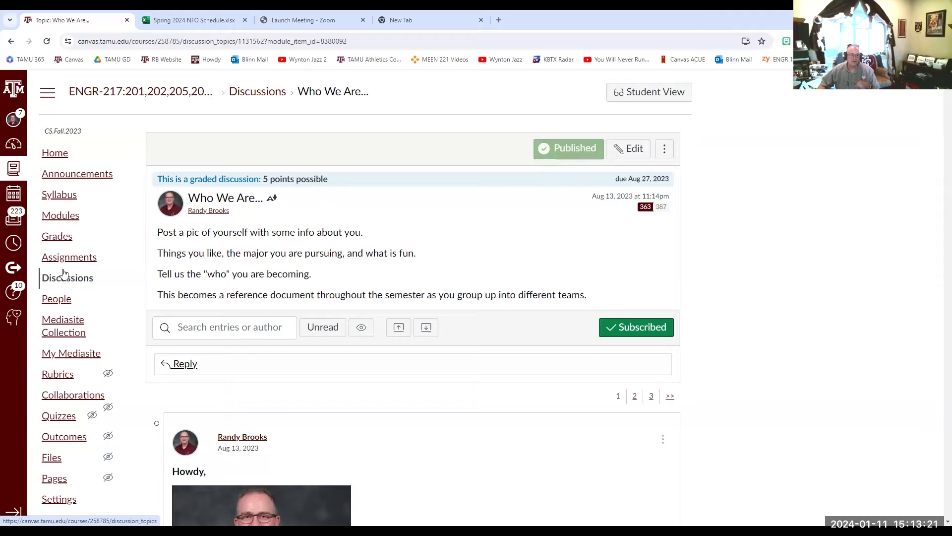
- Return to the course modules, look over the weekly list, and expand the Week 2: Circuit Impacts and PhET module
left_click(59, 216)
scroll(276, 286, "down", 15)
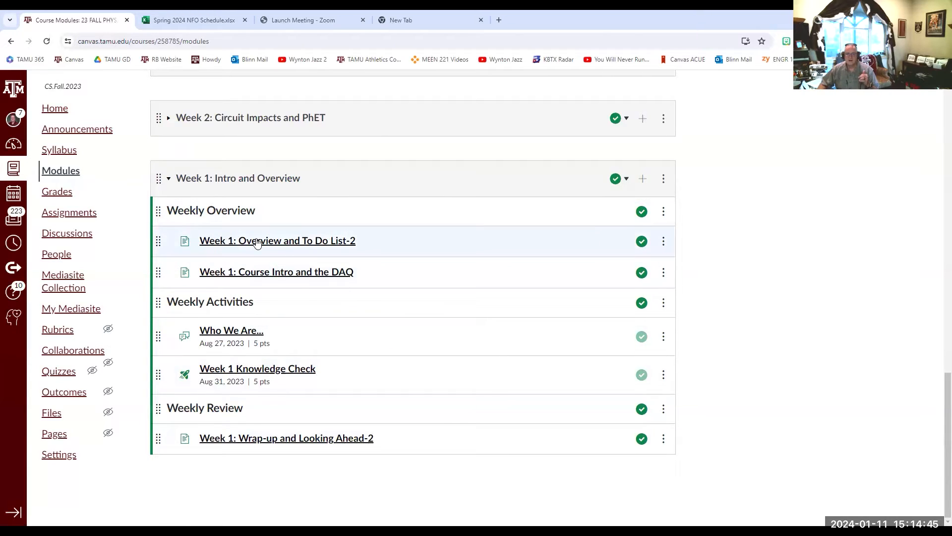
scroll(255, 240, "up", 10)
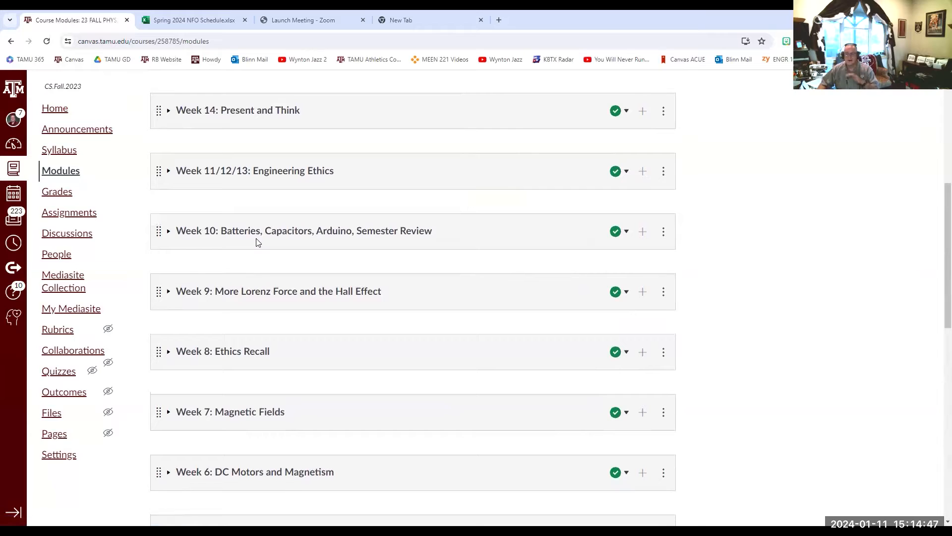
scroll(257, 243, "down", 5)
scroll(256, 242, "down", 6)
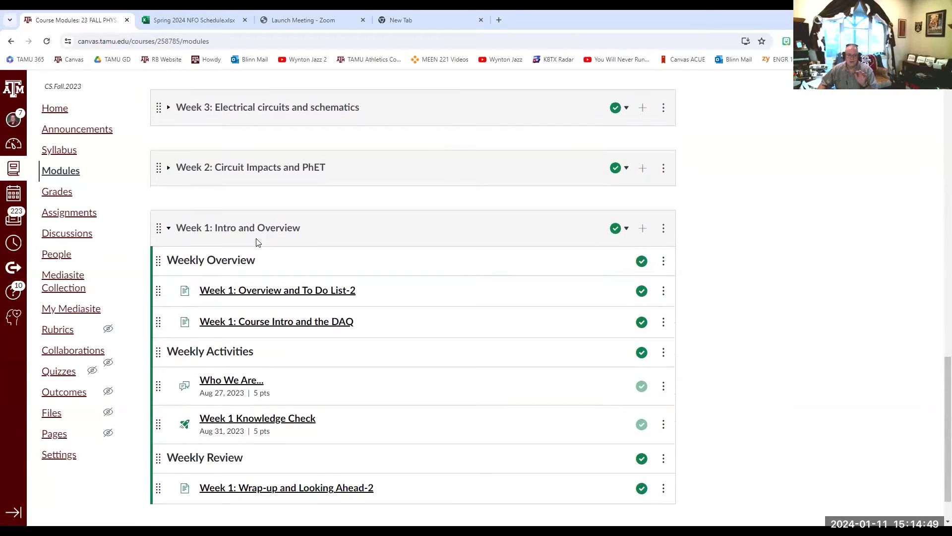
left_click(169, 168)
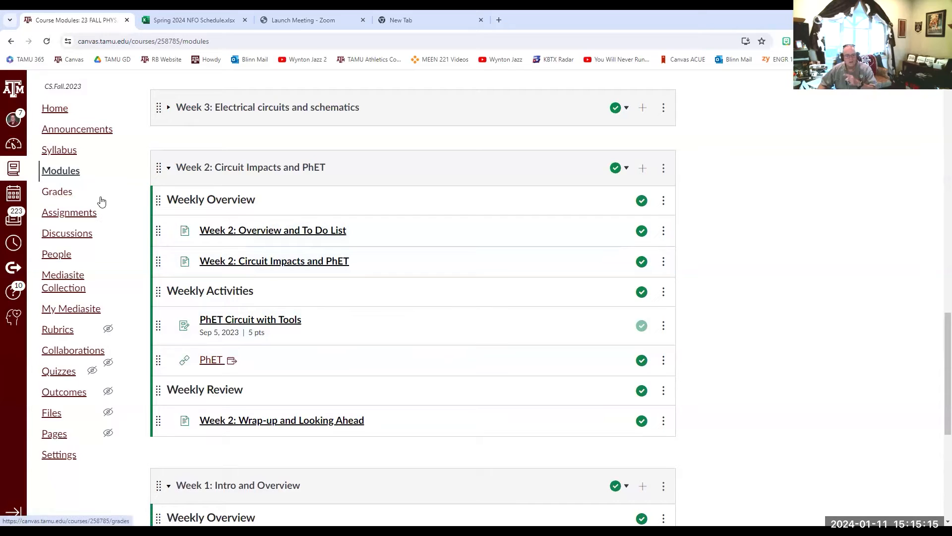
- Open the course assignments and review the Classwork/Homework group down to the Final Exam group
left_click(53, 217)
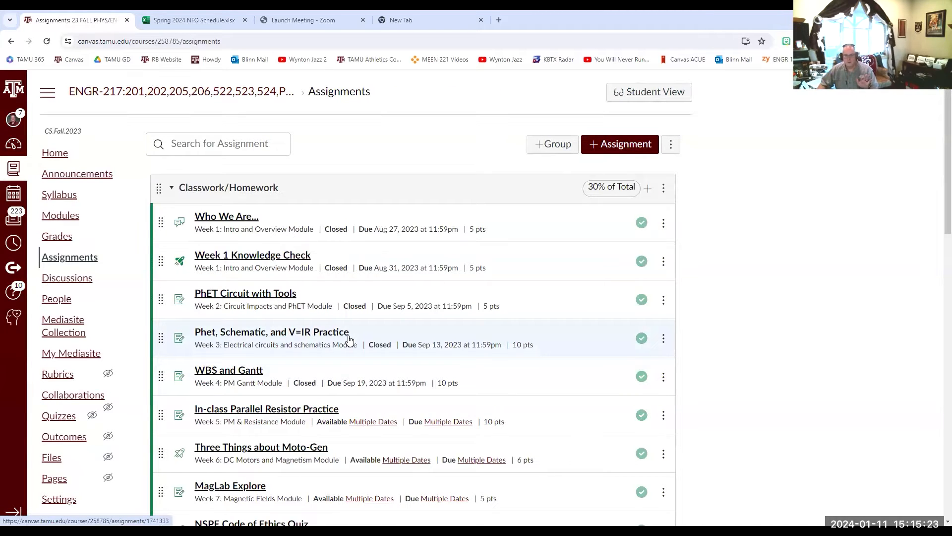
scroll(349, 339, "down", 5)
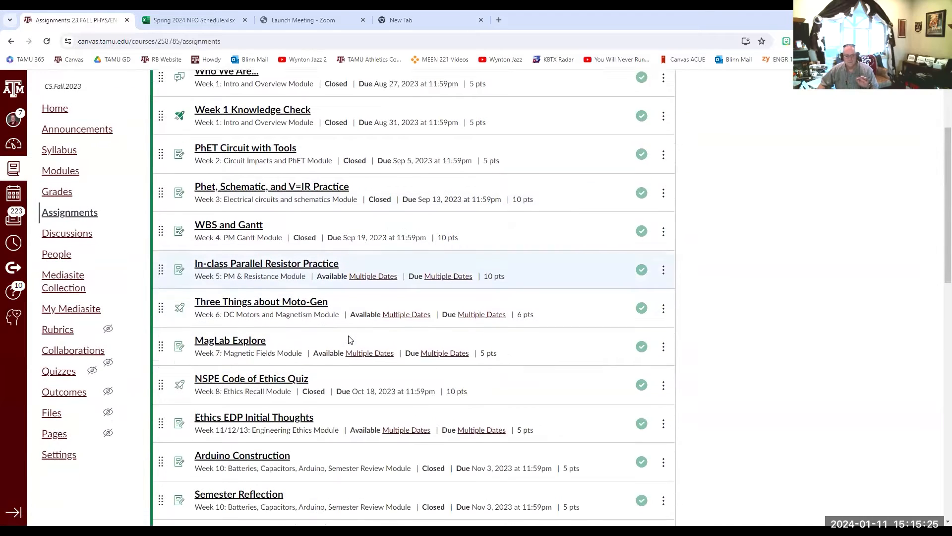
scroll(349, 336, "down", 6)
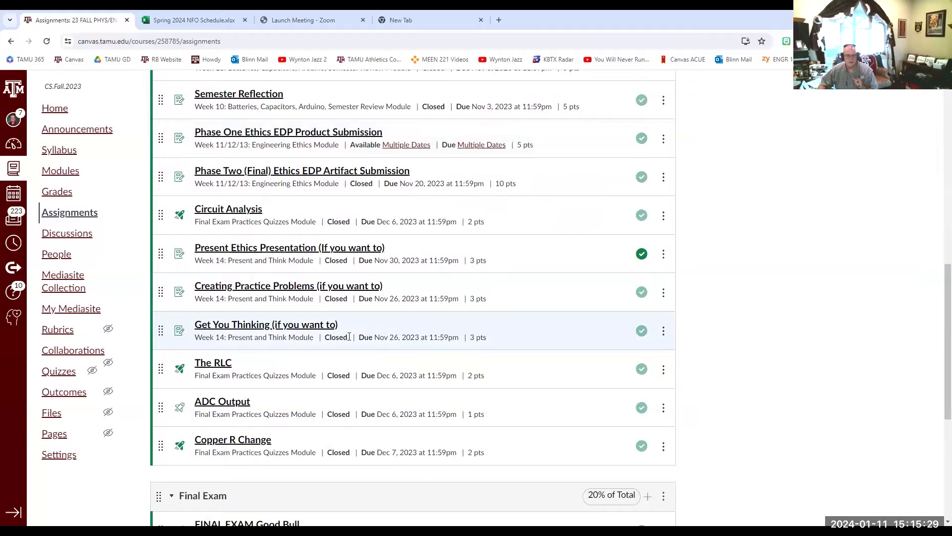
- View the Ethics EDP student groups and the Everyone roster under People, and return to the course home page
left_click(62, 255)
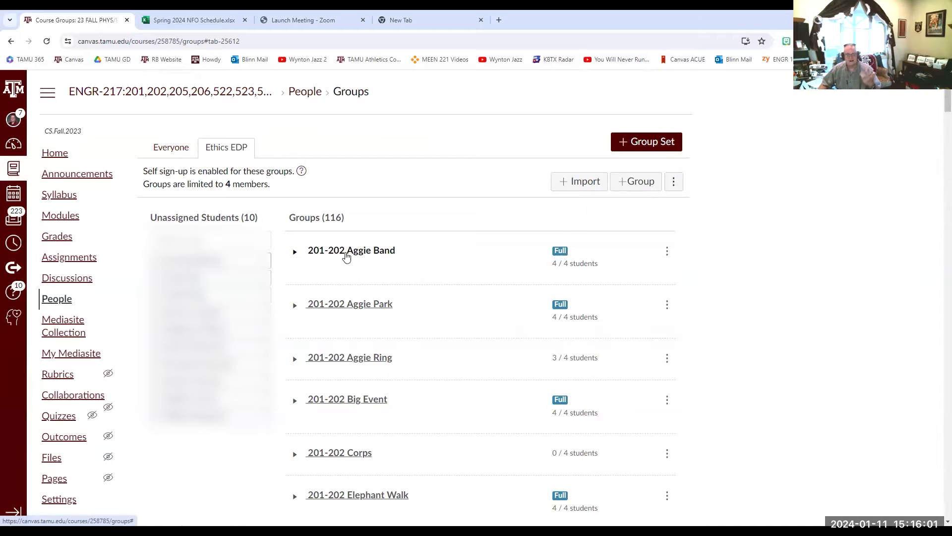
left_click(169, 148)
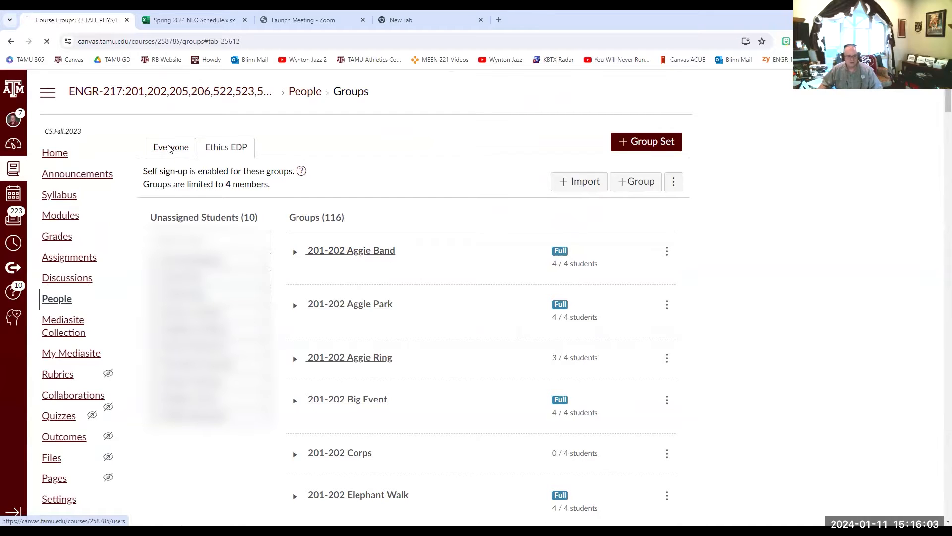
left_click(56, 157)
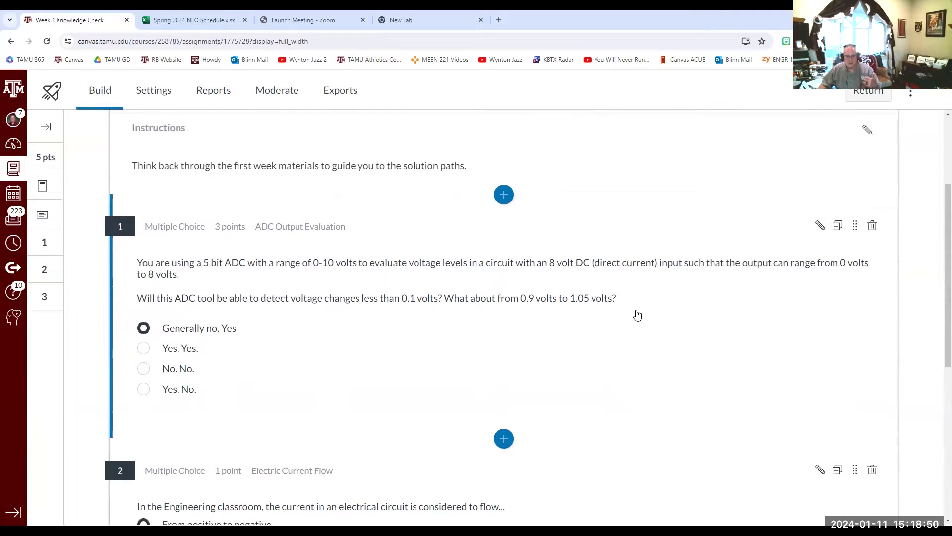
- Check the content types insertable before question 2 and the edit view of the Electric Current Flow question, leaving the quiz unedited
scroll(650, 289, "down", 4)
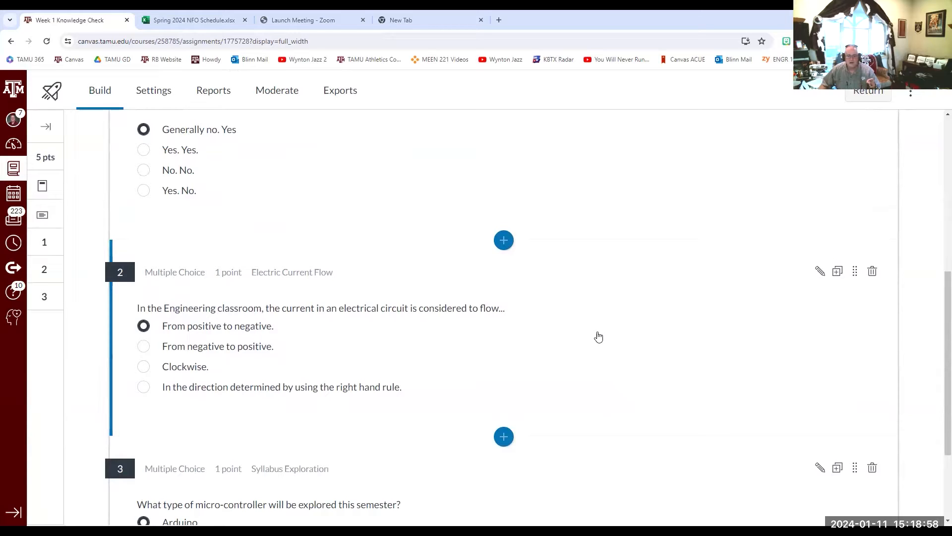
left_click(503, 241)
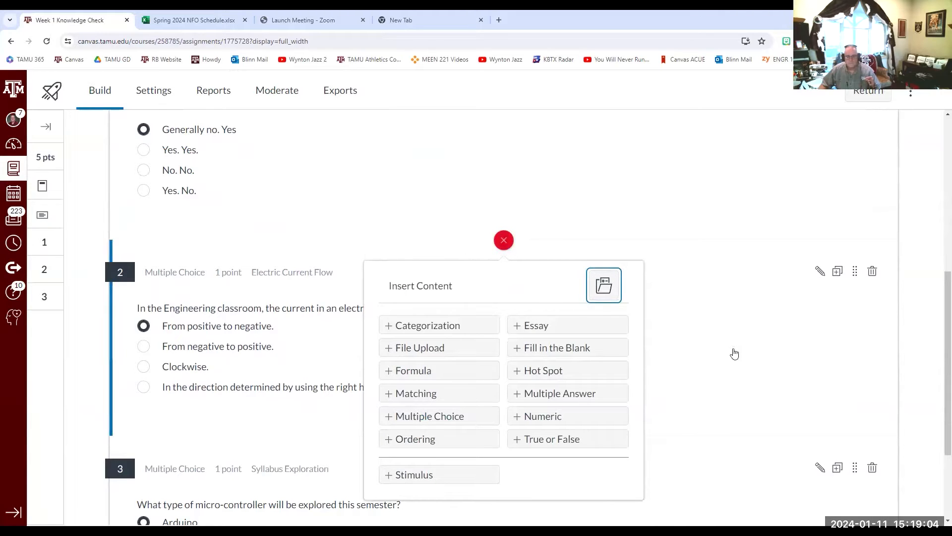
left_click(698, 330)
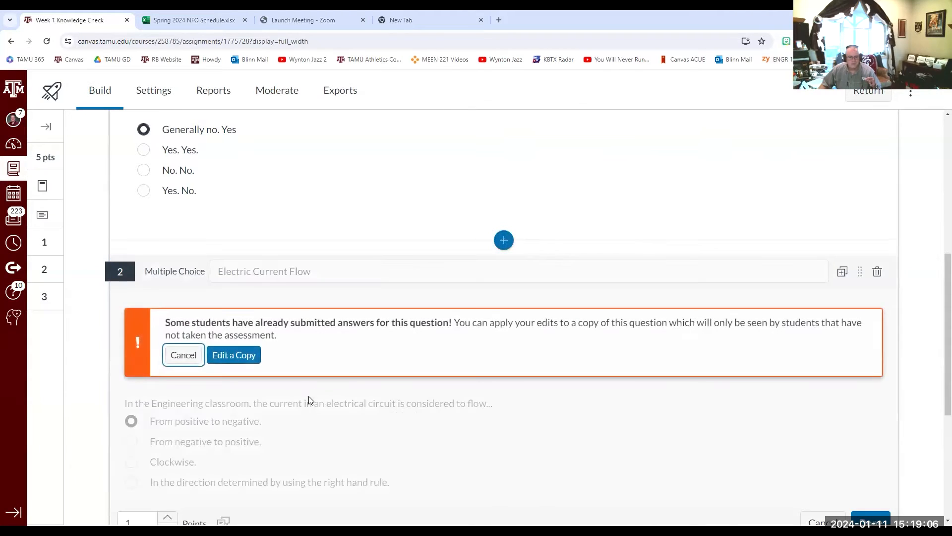
left_click(183, 356)
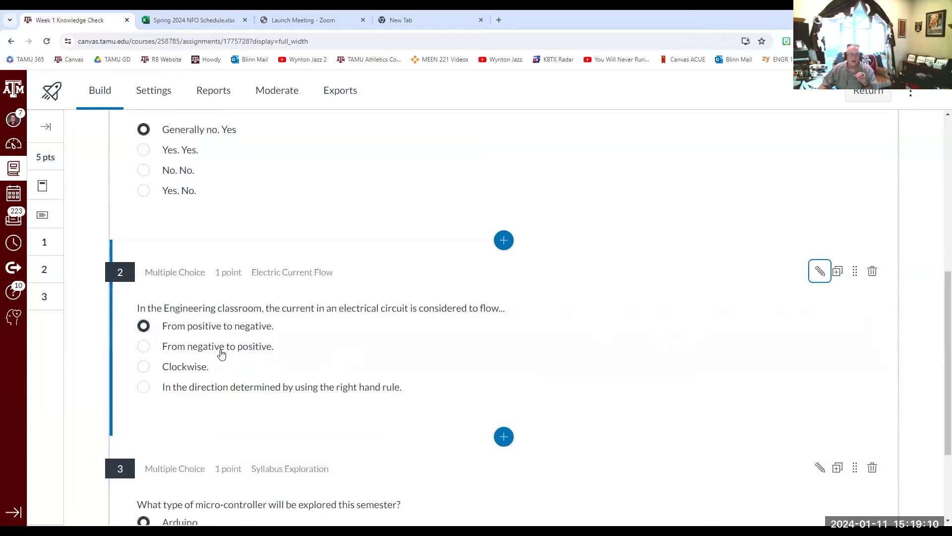
- Review the remaining Week 1 Knowledge Check questions through Syllabus Exploration and return to the quiz title and instructions
scroll(213, 348, "down", 1)
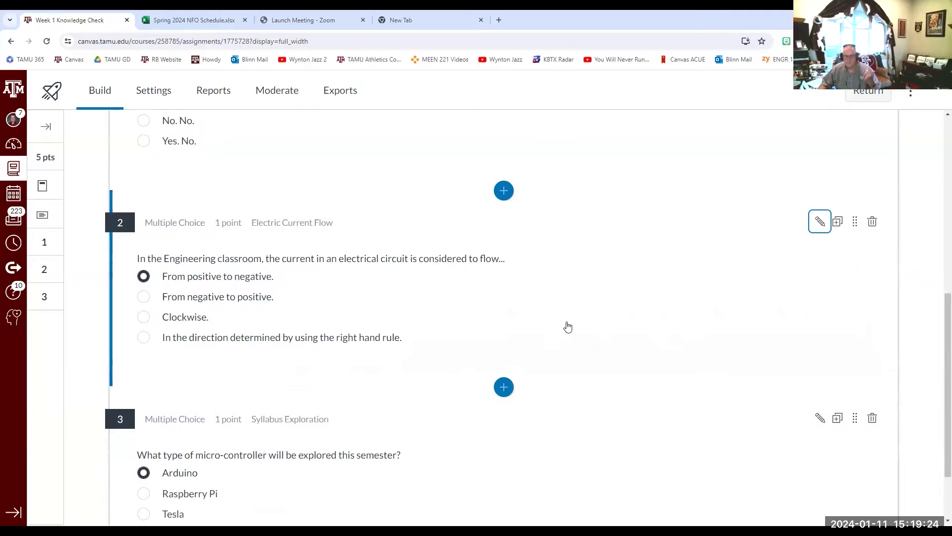
scroll(568, 327, "down", 2)
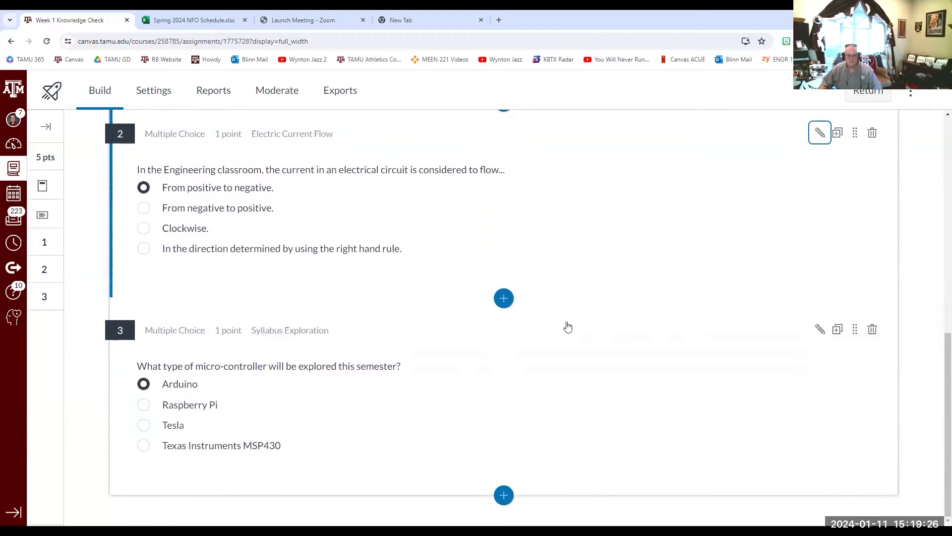
scroll(568, 326, "up", 1)
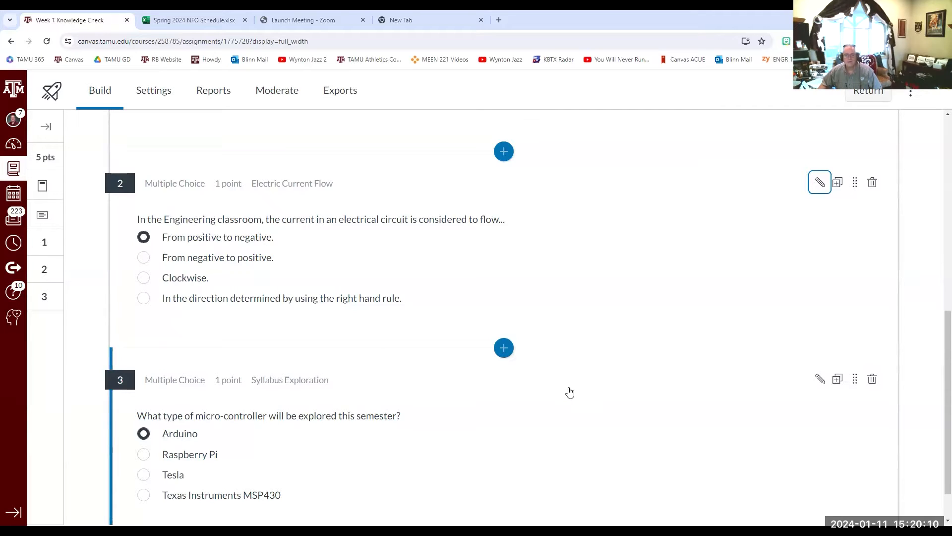
scroll(570, 393, "up", 2)
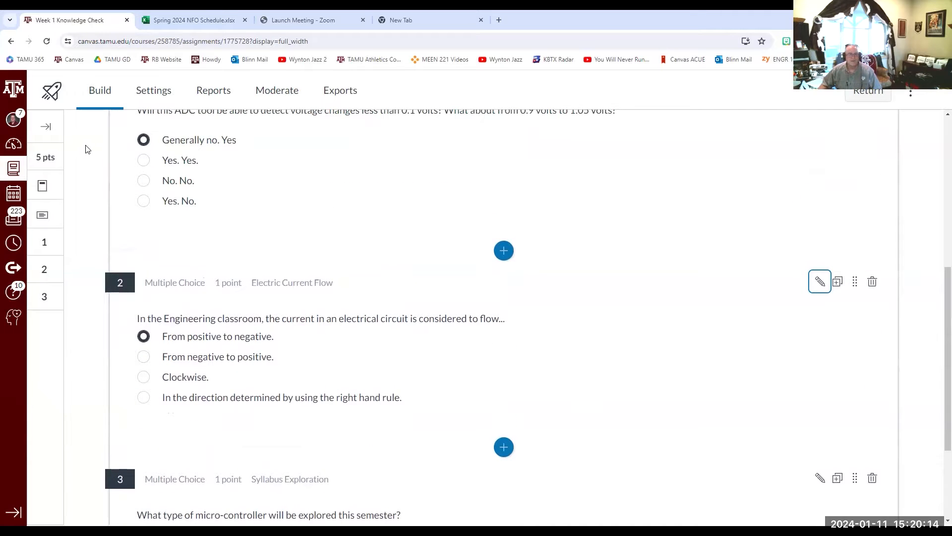
scroll(105, 138, "up", 5)
scroll(105, 138, "up", 1)
scroll(506, 175, "up", 1)
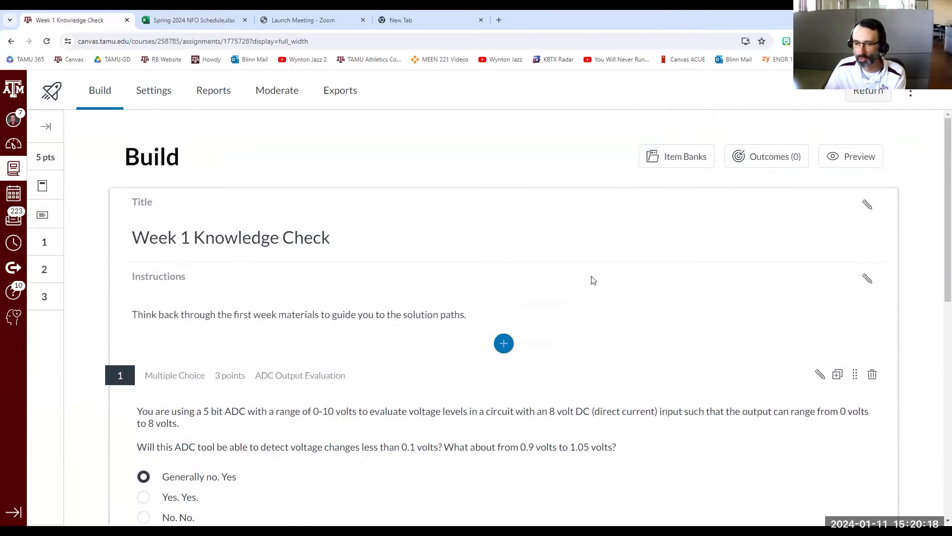
scroll(594, 280, "down", 10)
scroll(593, 282, "up", 9)
scroll(594, 282, "up", 1)
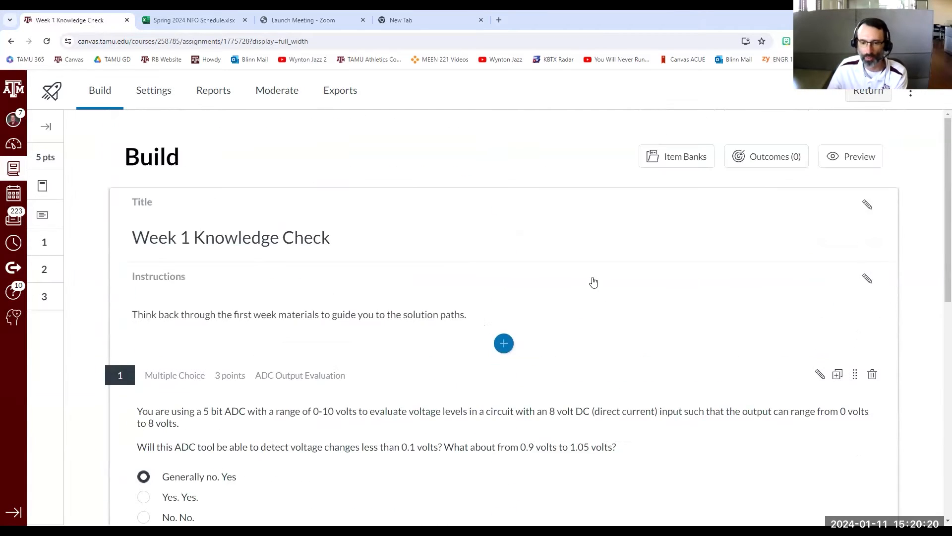
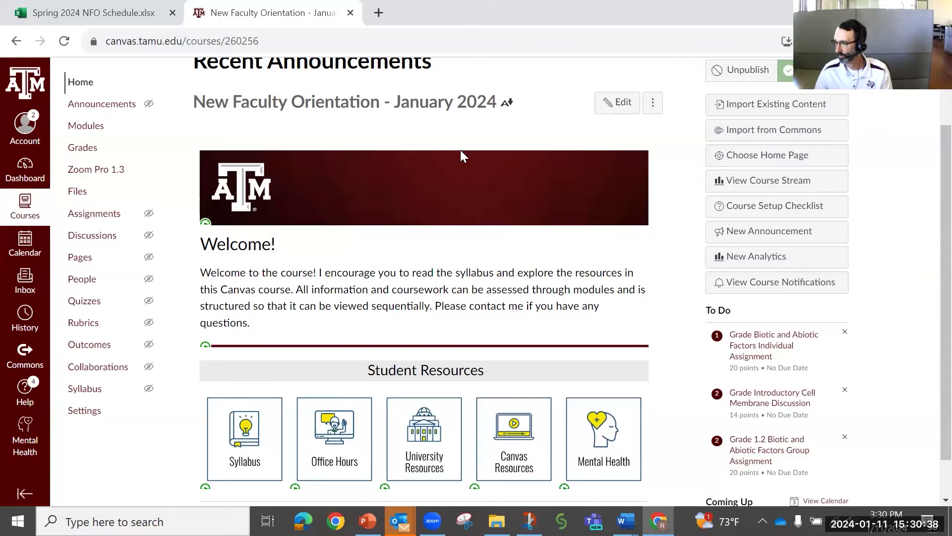
- Open the New Faculty Orientation course settings and go to the Grading Scheme option in the course details
scroll(337, 211, "up", 2)
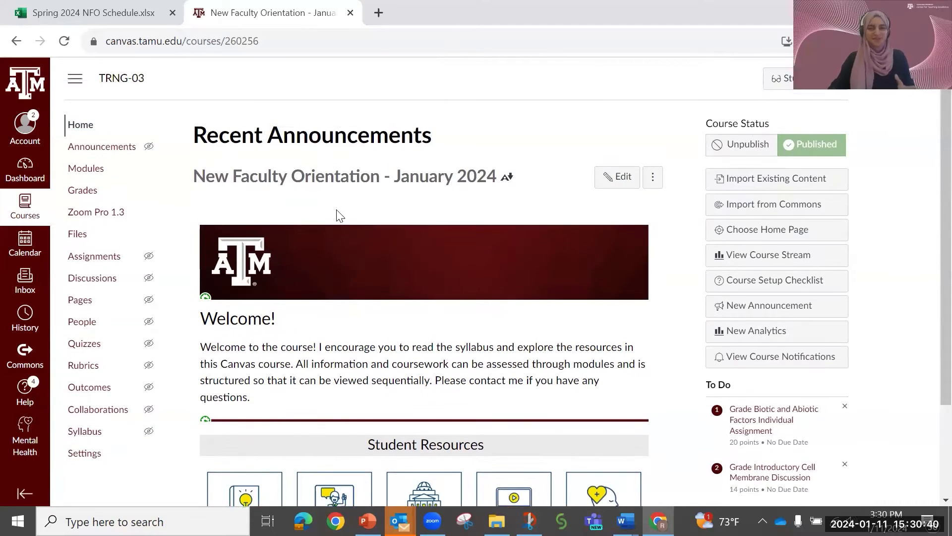
scroll(340, 216, "down", 2)
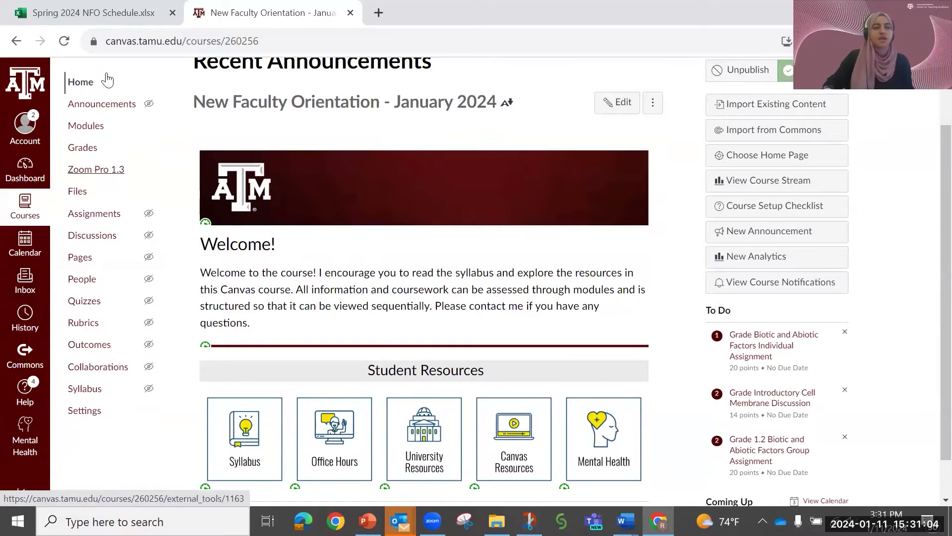
left_click(85, 416)
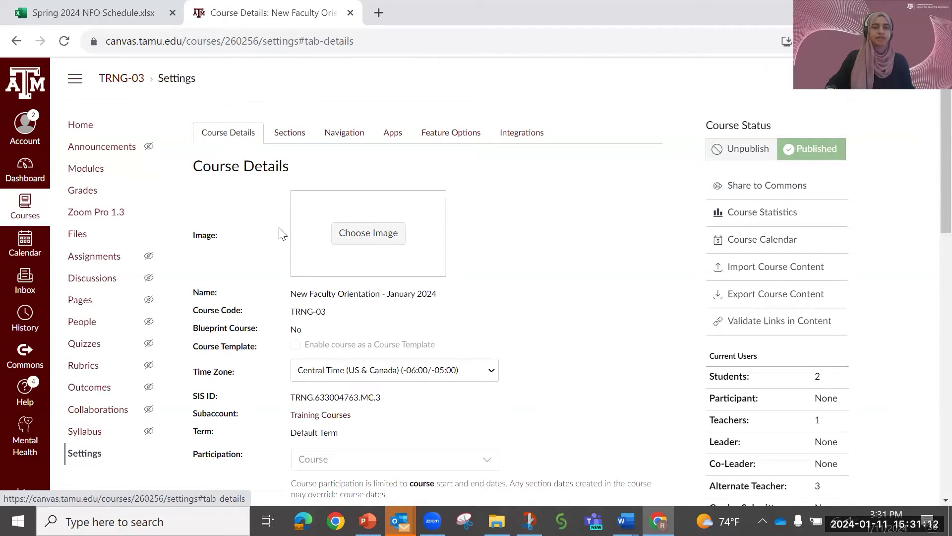
scroll(280, 236, "down", 7)
scroll(281, 236, "down", 6)
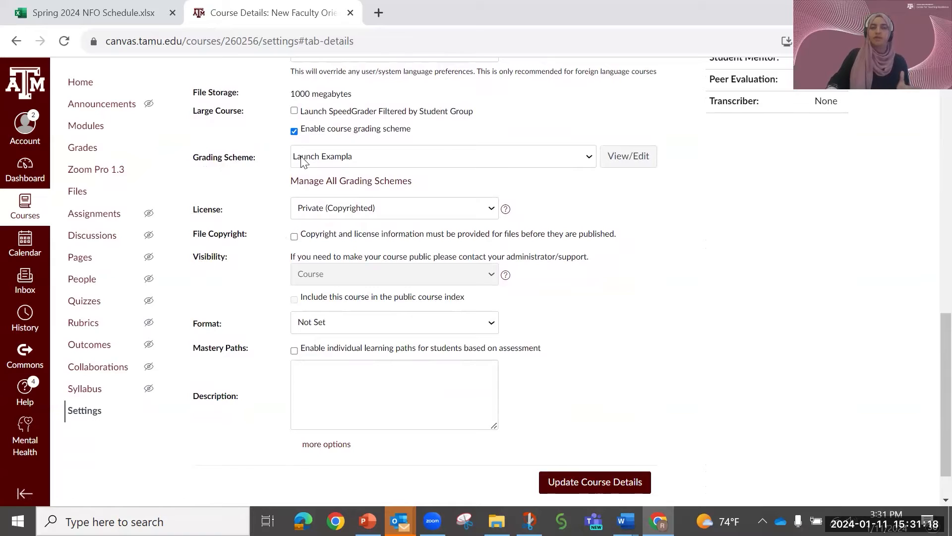
- Rename the course's current grading scheme to "Launch Example" and save it
left_click(621, 157)
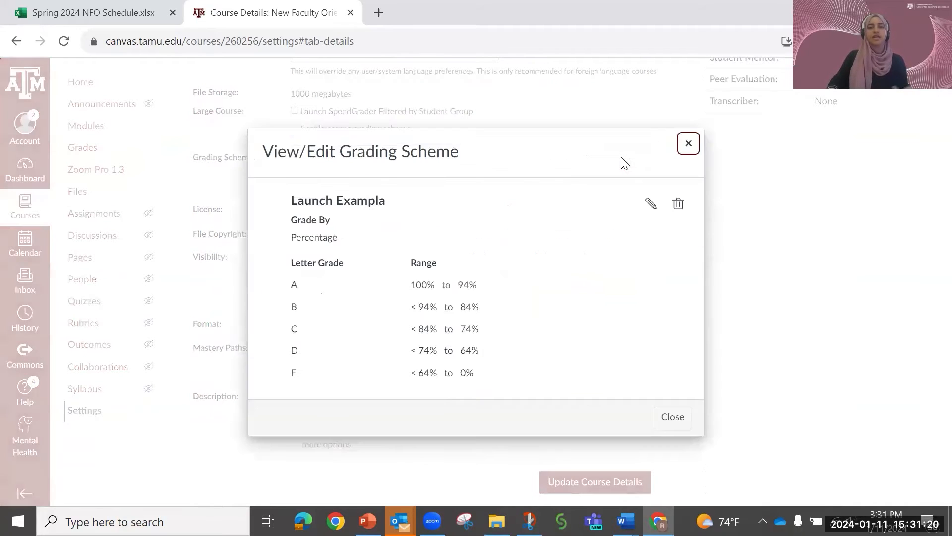
left_click(651, 203)
left_click(355, 194)
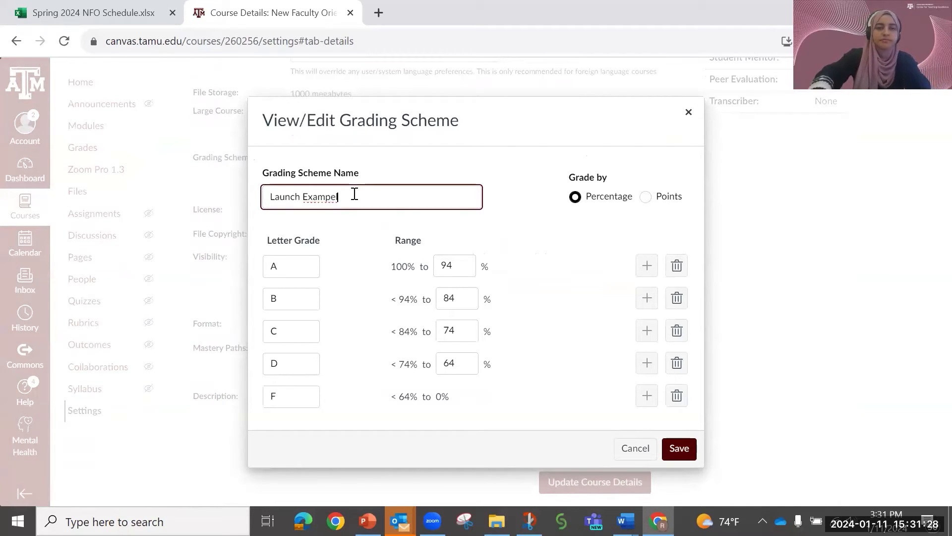
left_click(366, 231)
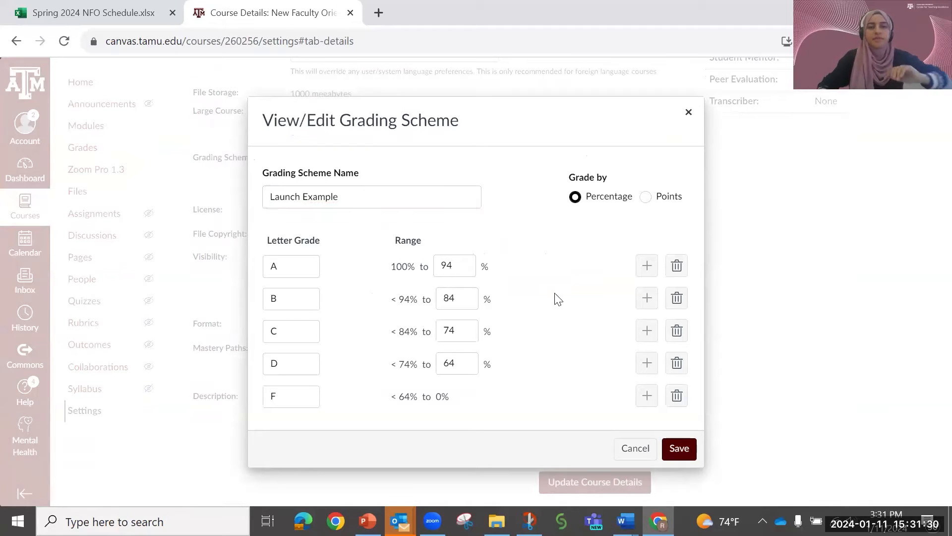
left_click(672, 455)
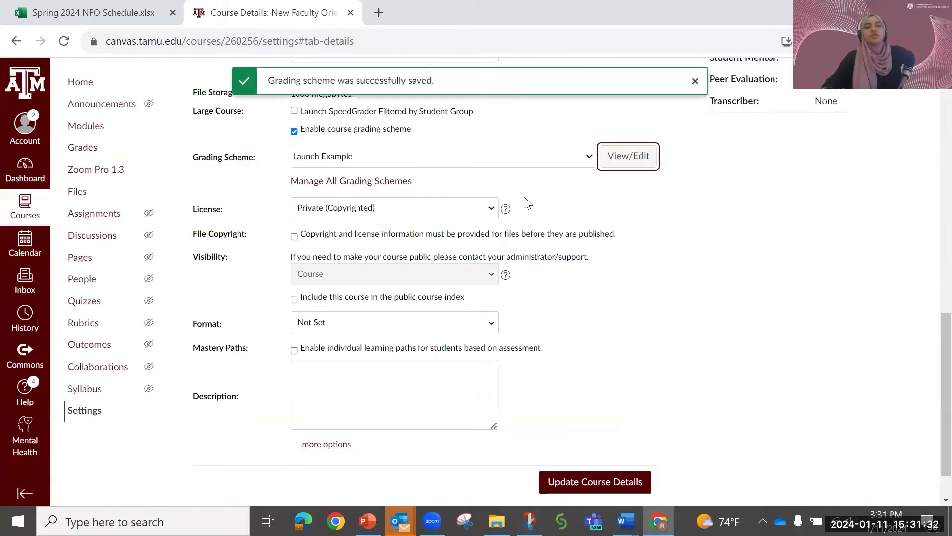
- Change the Launch Example grading scheme to grade by points and save it
left_click(609, 166)
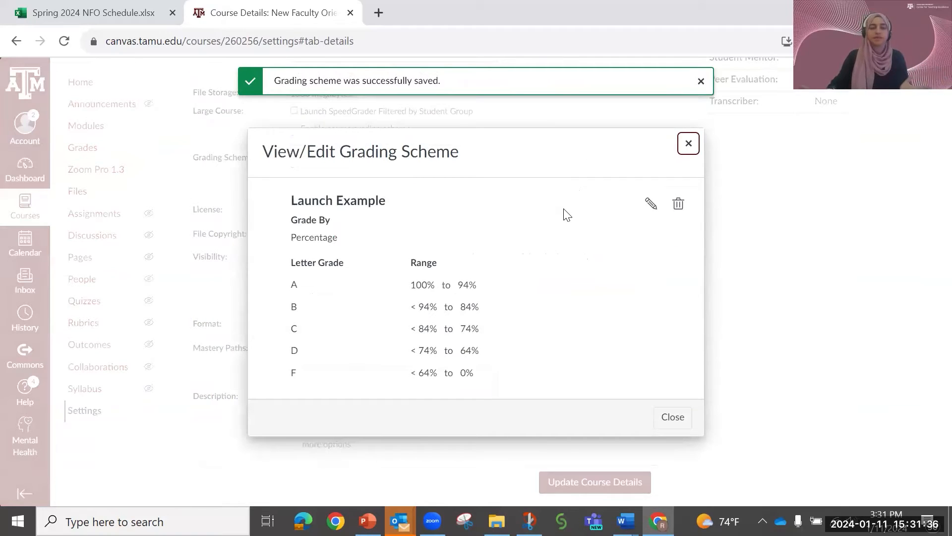
left_click(651, 204)
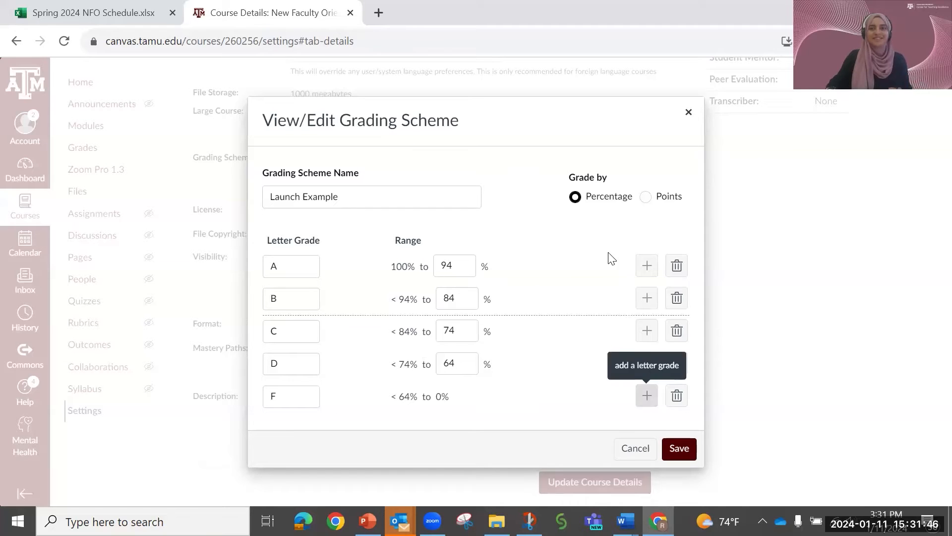
left_click(646, 196)
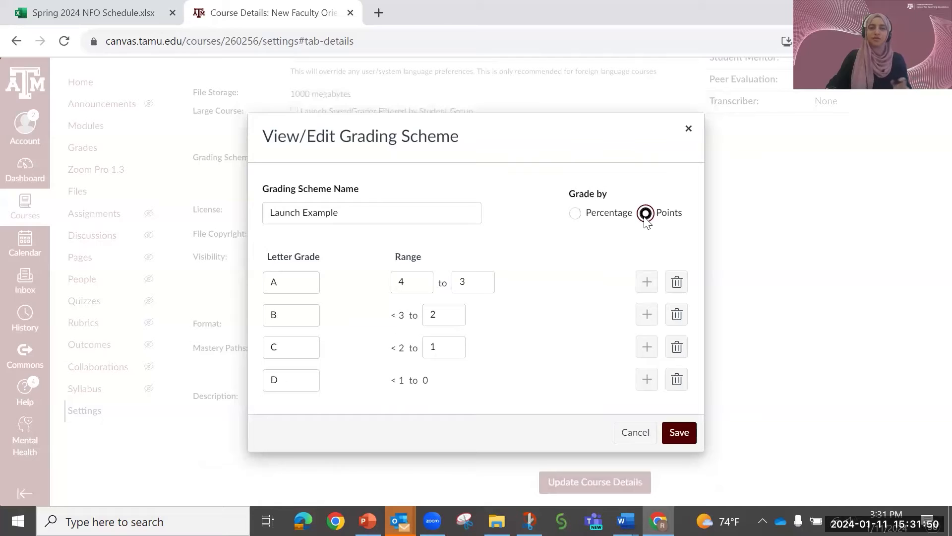
left_click(673, 438)
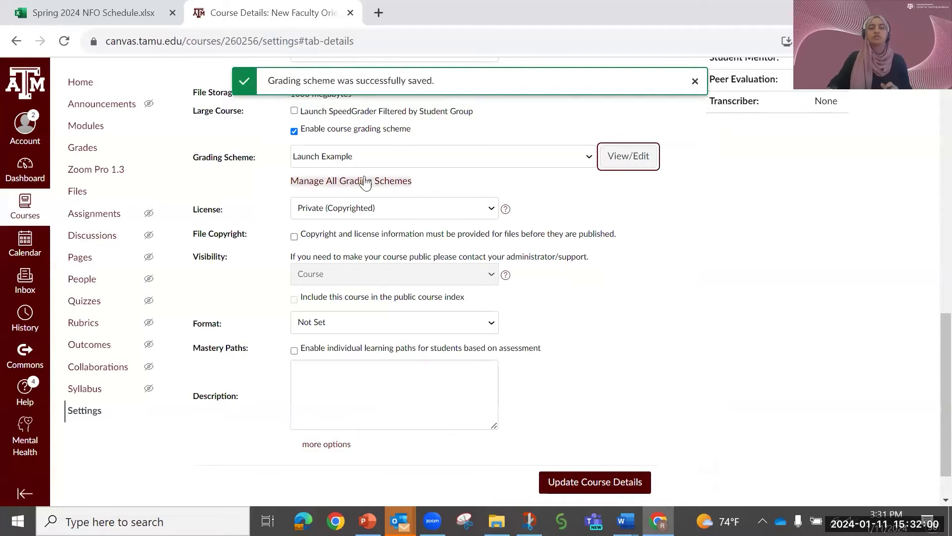
- Open the list of all grading schemes and review the available ones, from Course Letter Grade past Satisfactory/Unsatisfactory
left_click(339, 184)
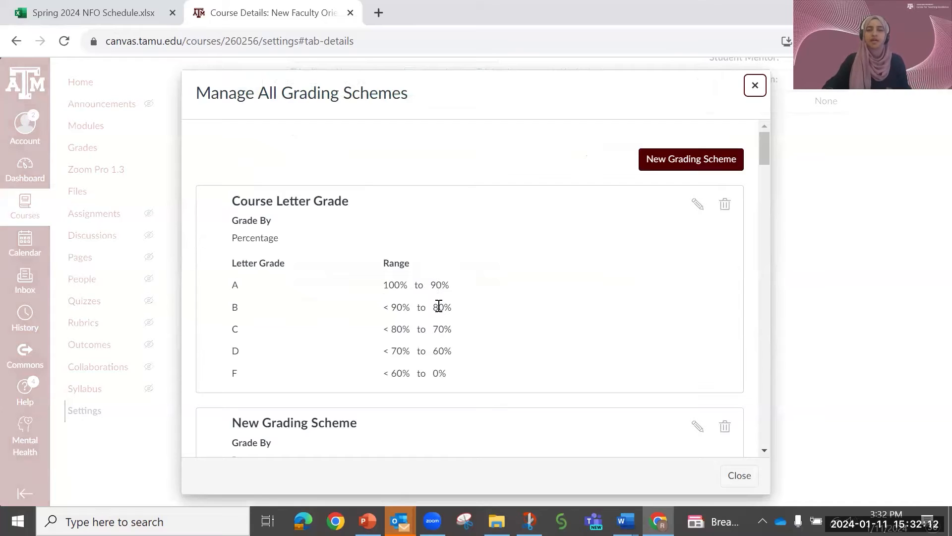
scroll(439, 306, "down", 3)
scroll(440, 311, "up", 3)
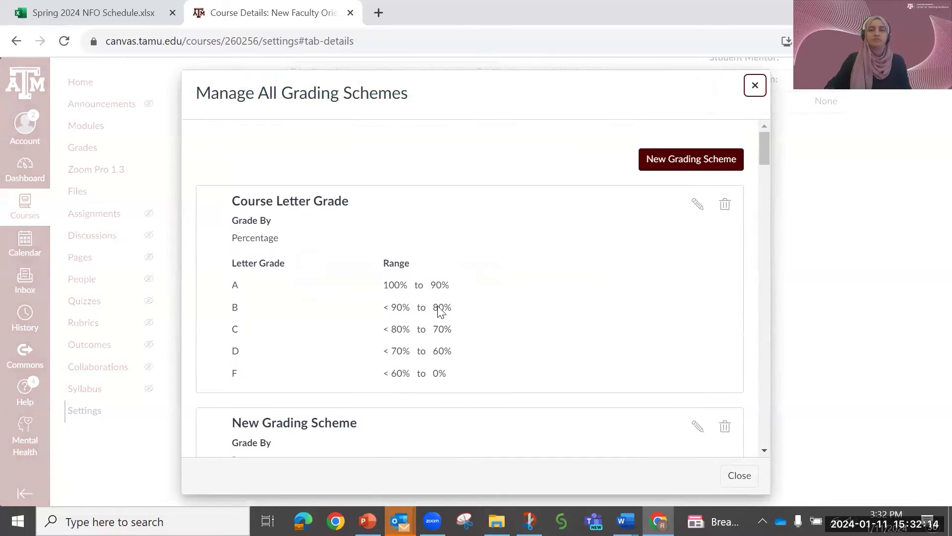
scroll(443, 306, "down", 5)
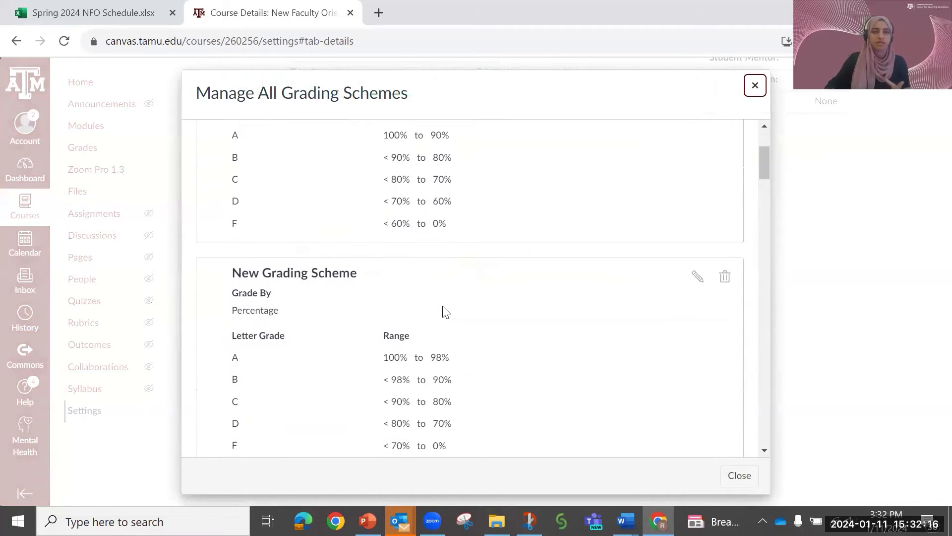
scroll(446, 311, "down", 5)
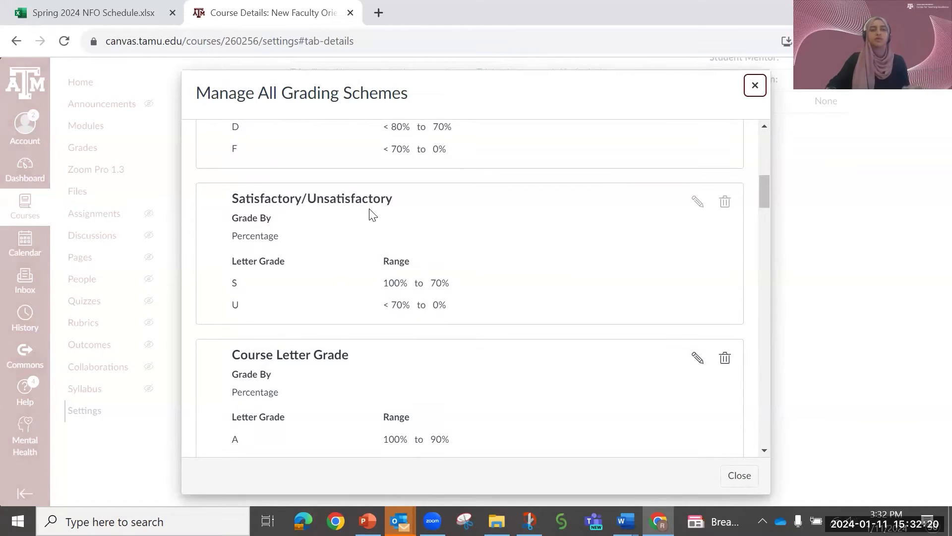
scroll(394, 256, "down", 5)
scroll(397, 256, "up", 3)
scroll(398, 251, "up", 10)
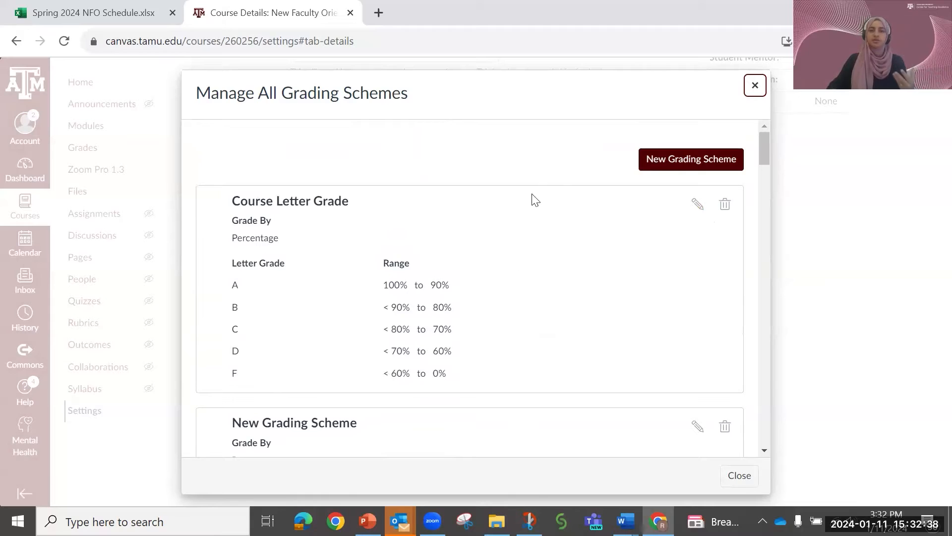
- Start a new grading scheme and look through its default letter-grade rows and percentage ranges
left_click(669, 161)
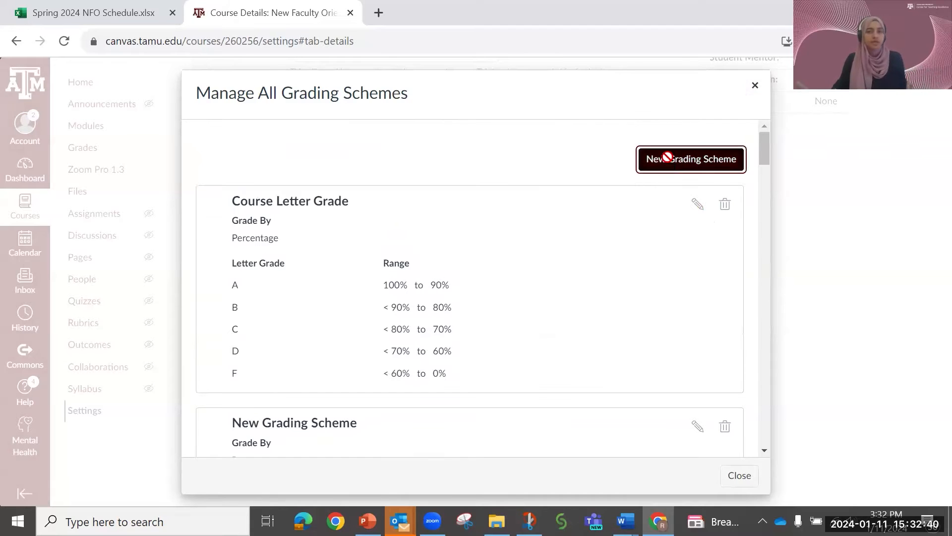
scroll(534, 348, "down", 2)
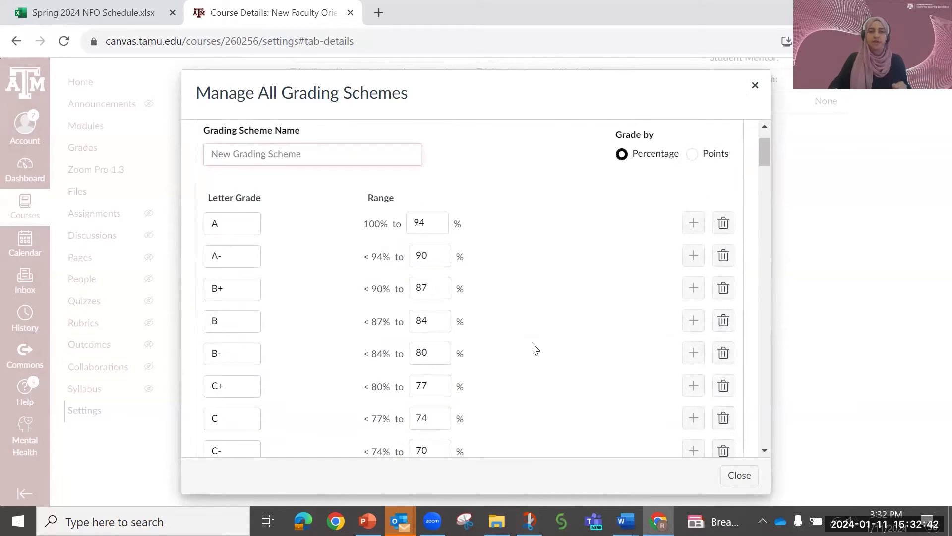
scroll(425, 297, "down", 3)
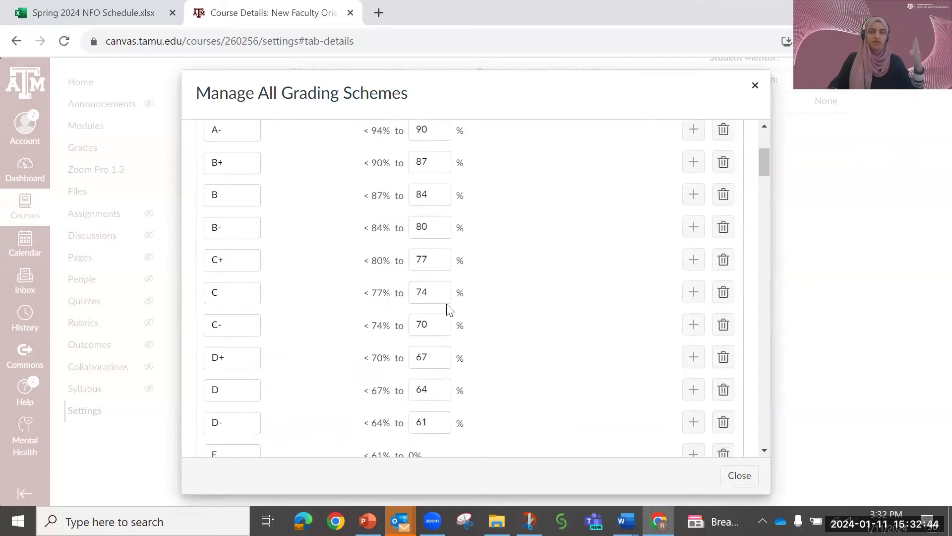
scroll(475, 307, "down", 2)
scroll(481, 330, "up", 5)
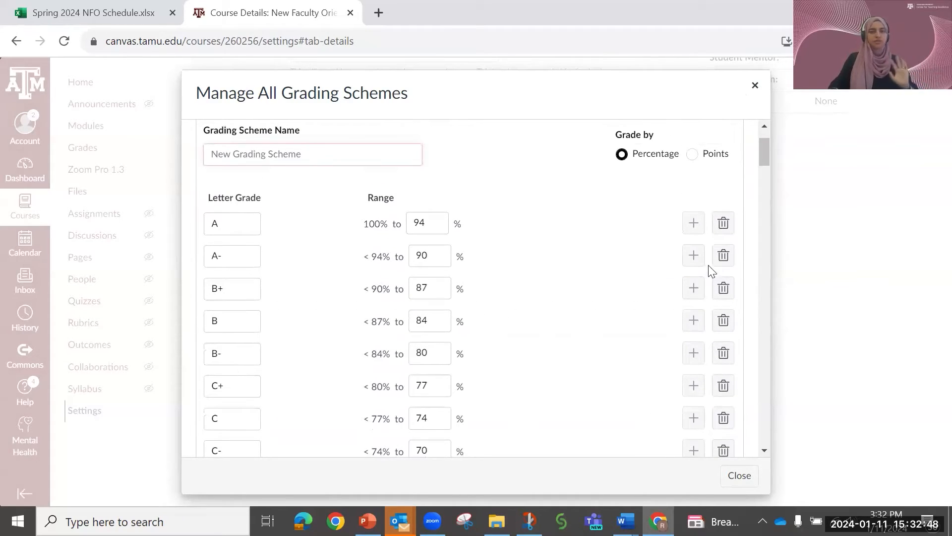
- Delete letter-grade rows from the new grading scheme, keeping only A-, B-, C- and D-
left_click(723, 223)
left_click(723, 255)
left_click(724, 263)
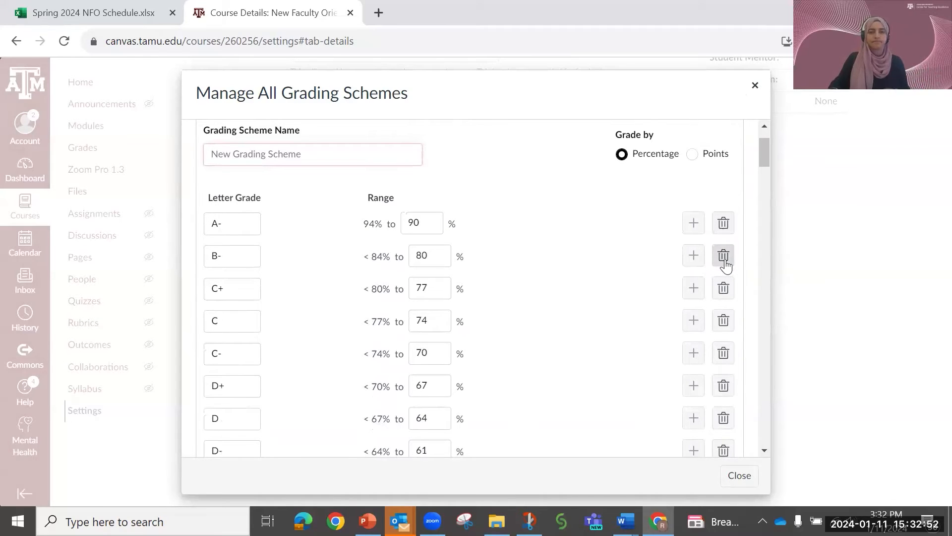
left_click(724, 286)
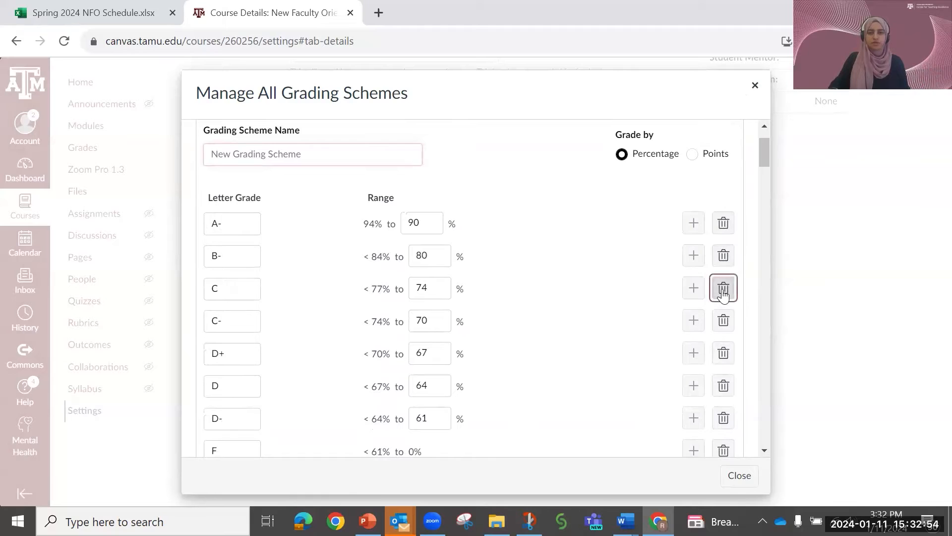
left_click(724, 289)
left_click(724, 321)
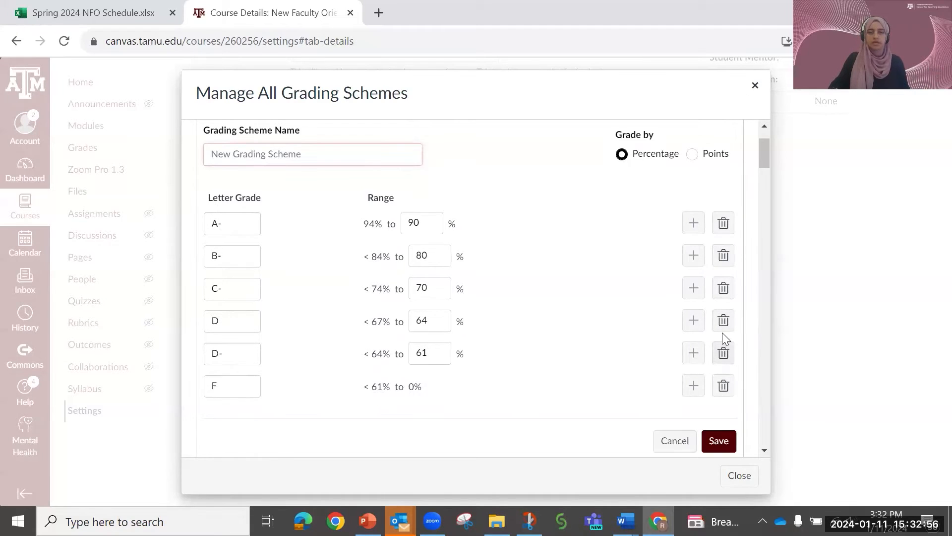
left_click(724, 323)
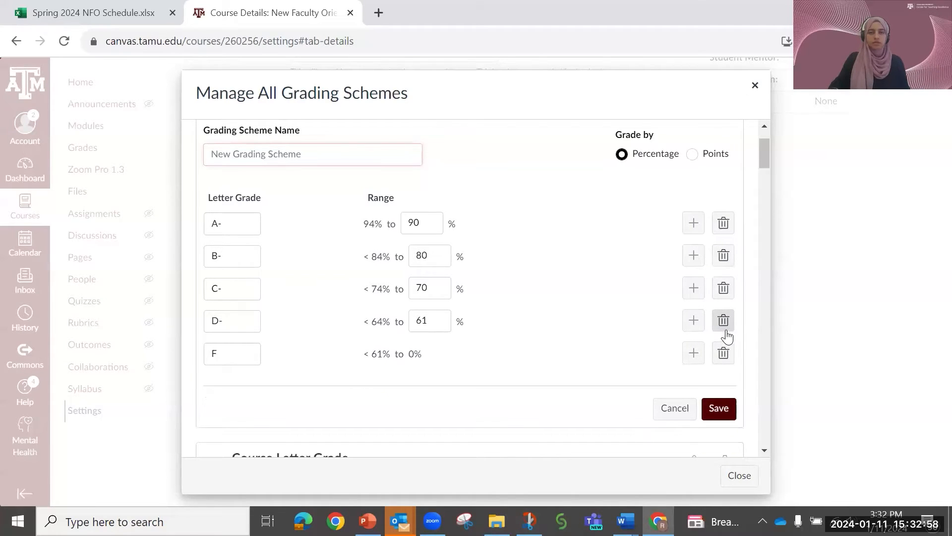
left_click(724, 353)
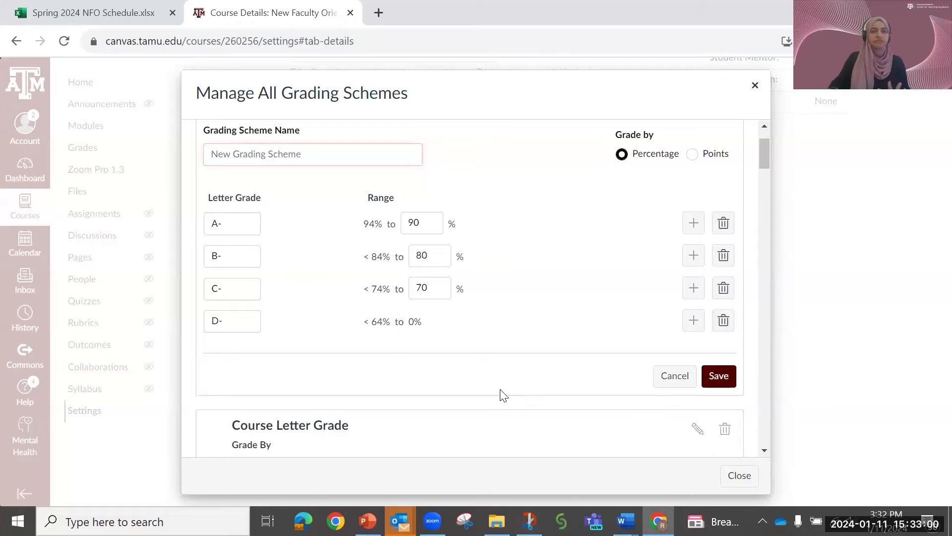
- Name the new grading scheme "Launch Example 2", save it and close the grading schemes list
scroll(505, 384, "down", 1)
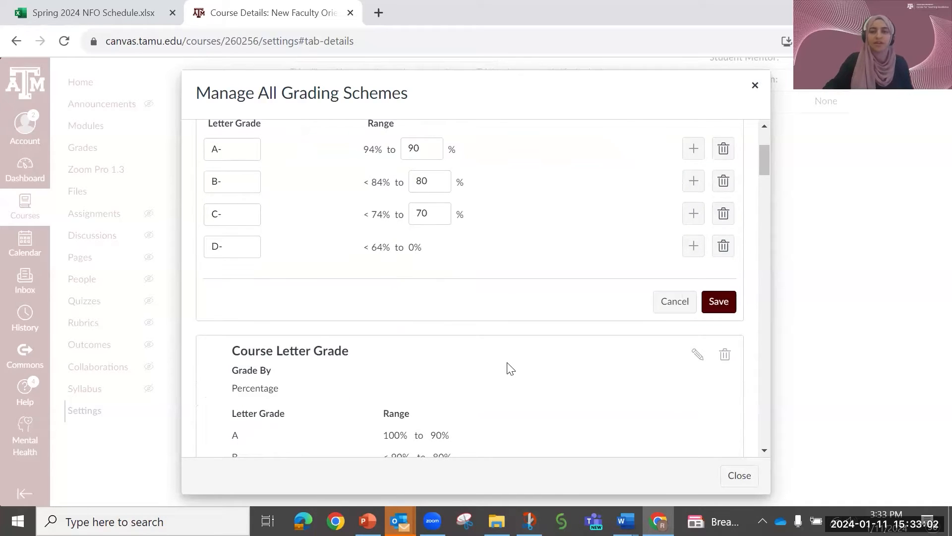
scroll(511, 368, "up", 1)
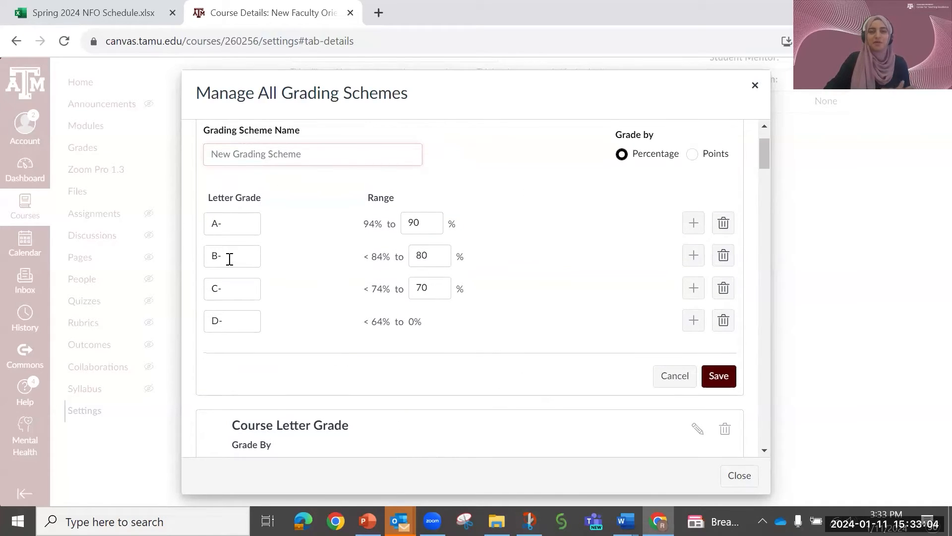
left_click(269, 155)
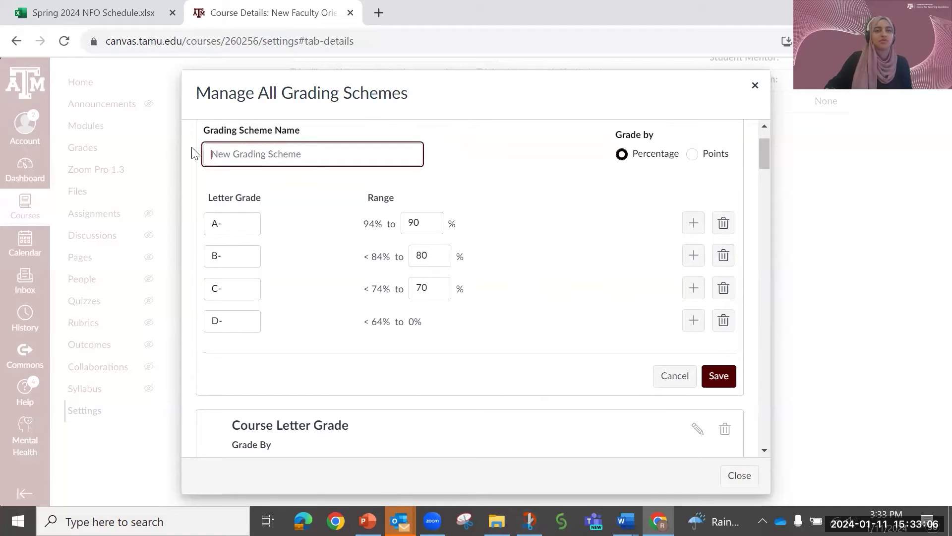
type("Launch")
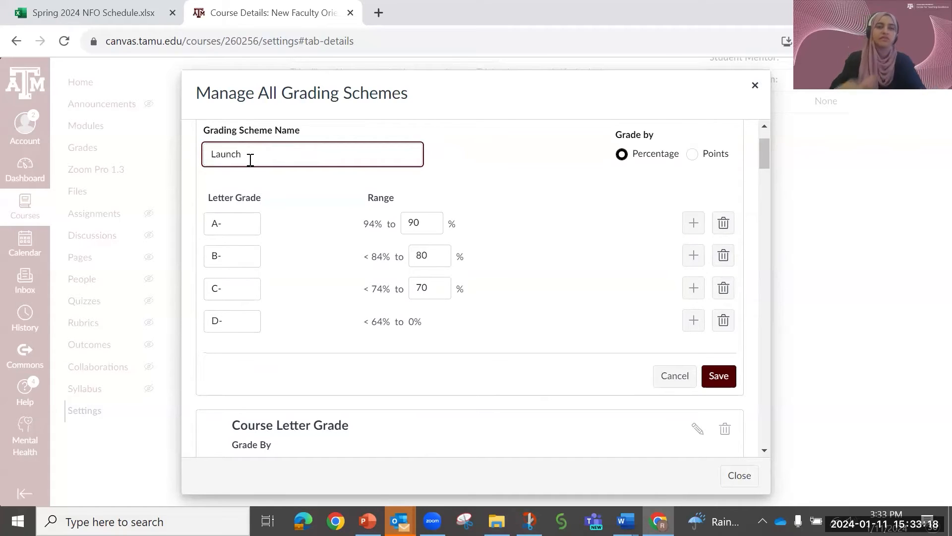
type("Example 2")
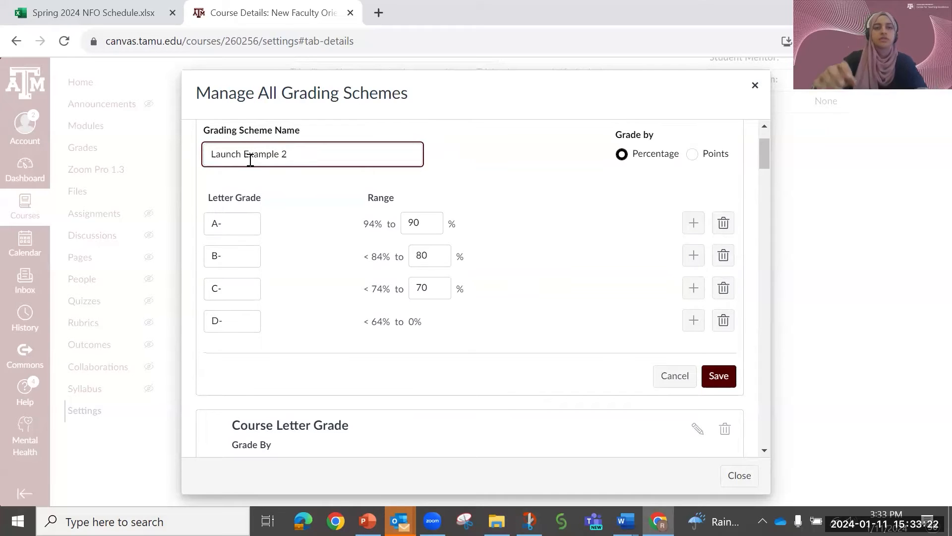
left_click(718, 378)
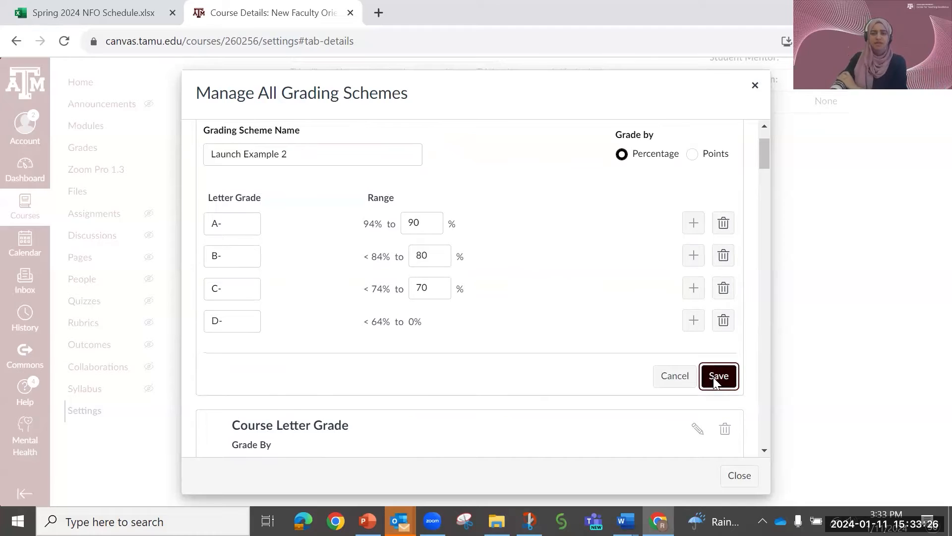
left_click(755, 88)
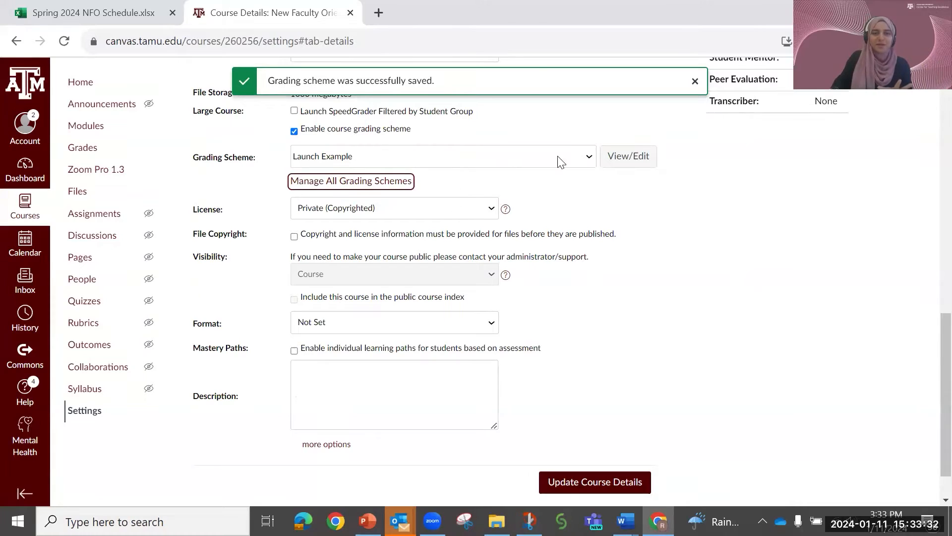
- Select Launch Example 2 as the course's grading scheme and update the course details
left_click(583, 158)
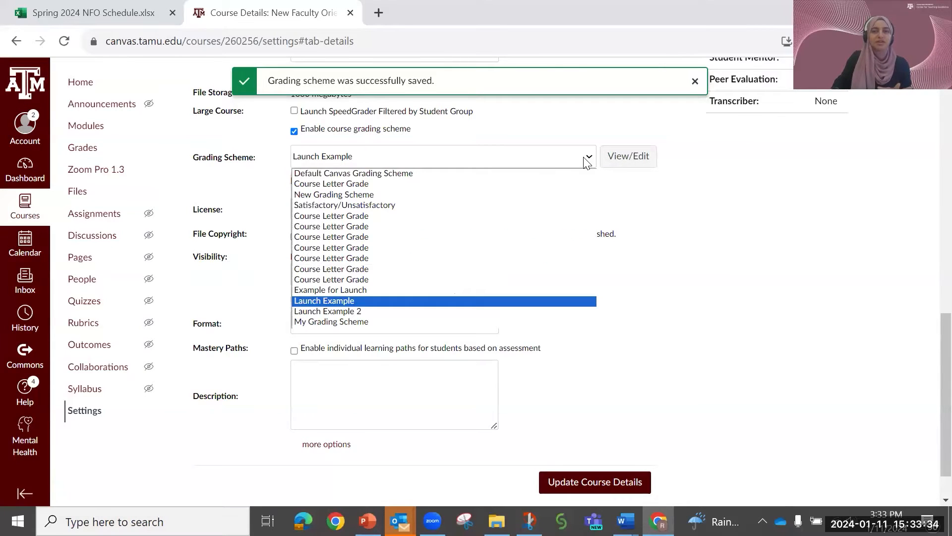
left_click(363, 311)
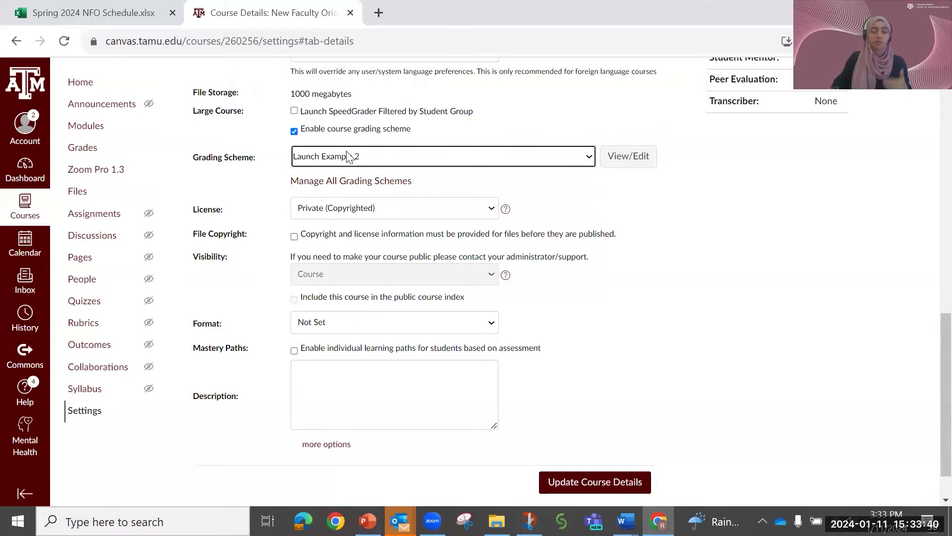
left_click(600, 483)
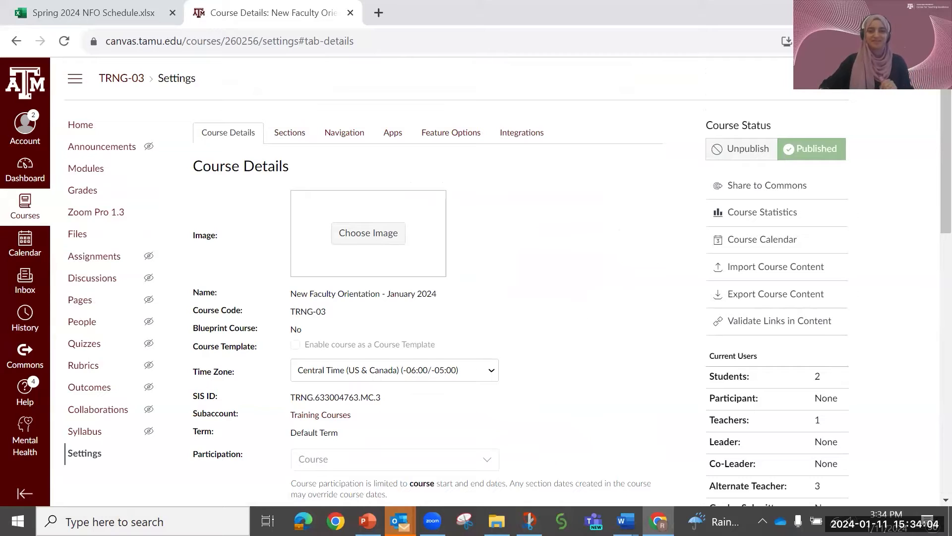
- Switch to the Launch with Canvas slide show in PowerPoint and advance to the "Step #3: Create Assignment Groups" slide
left_click(866, 11)
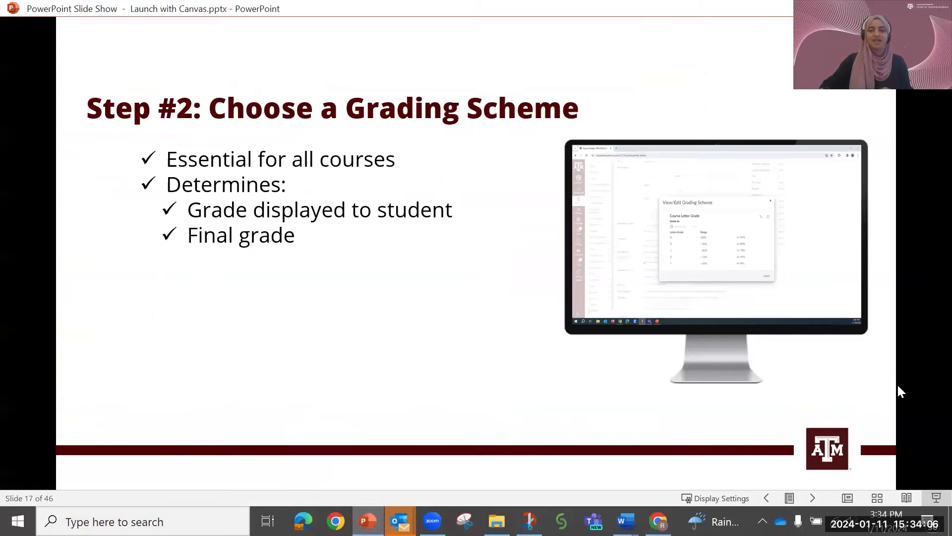
left_click(808, 498)
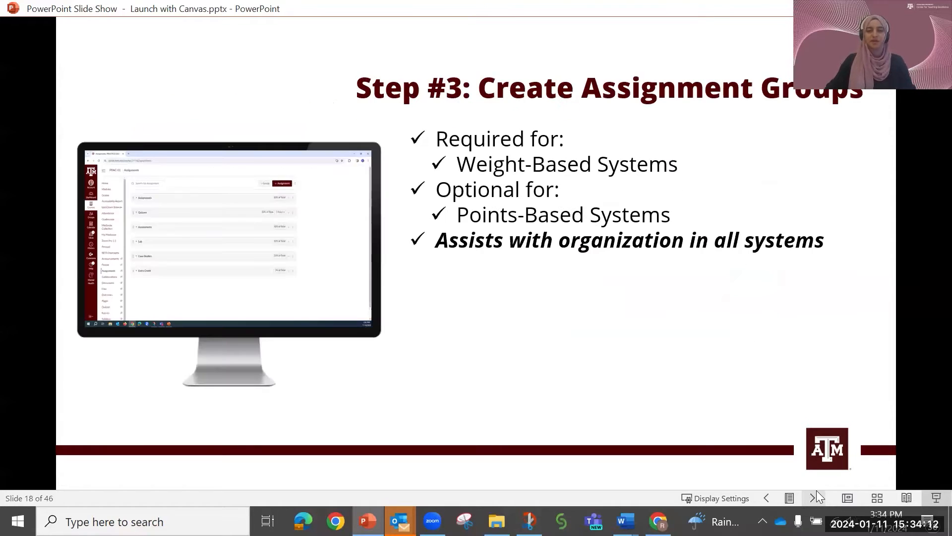
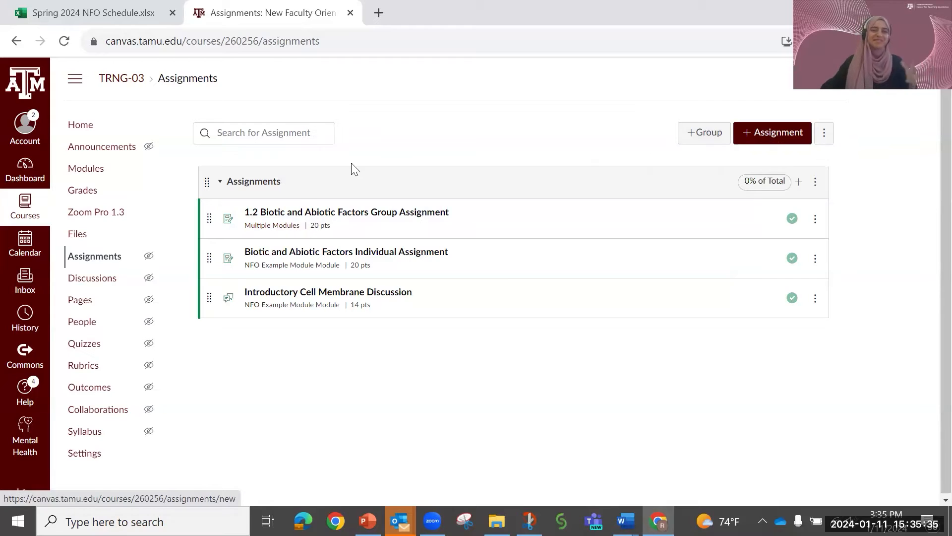
- Add an assignment group named "Tests" to the course and save it
left_click(705, 130)
left_click(490, 268)
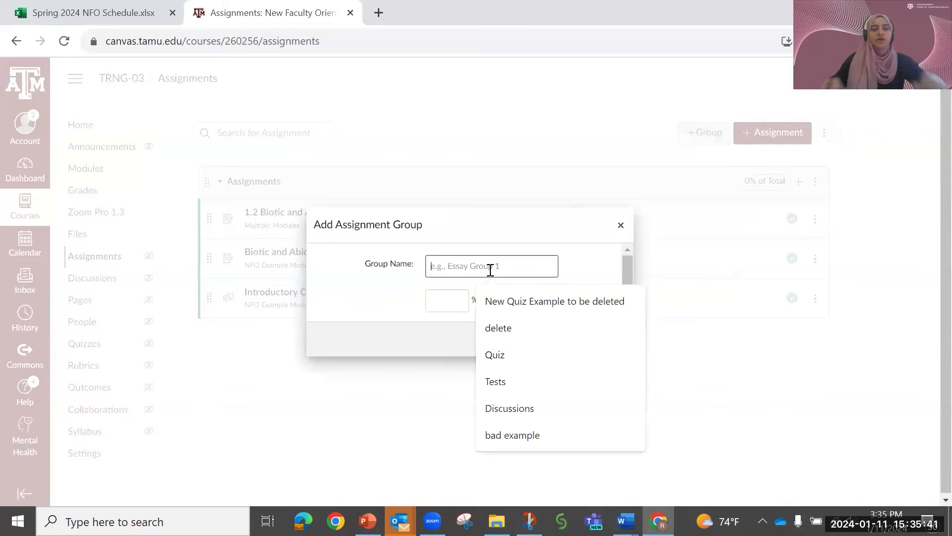
type("Tests")
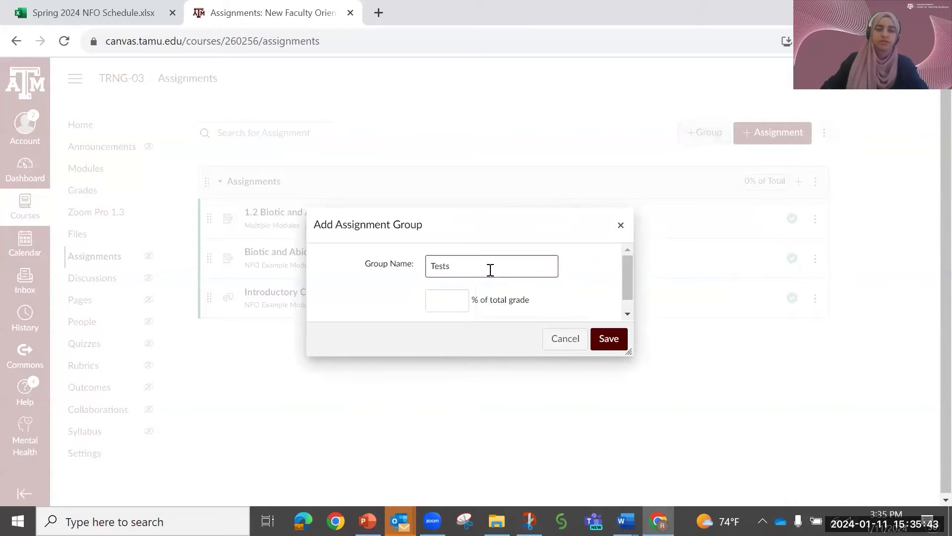
left_click(610, 339)
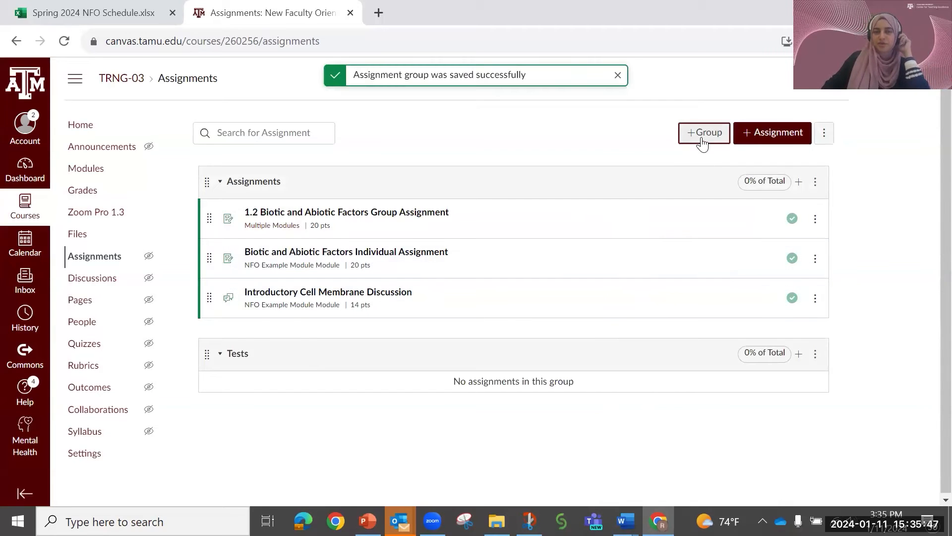
- Add another assignment group named "Quizes" and save it
left_click(702, 133)
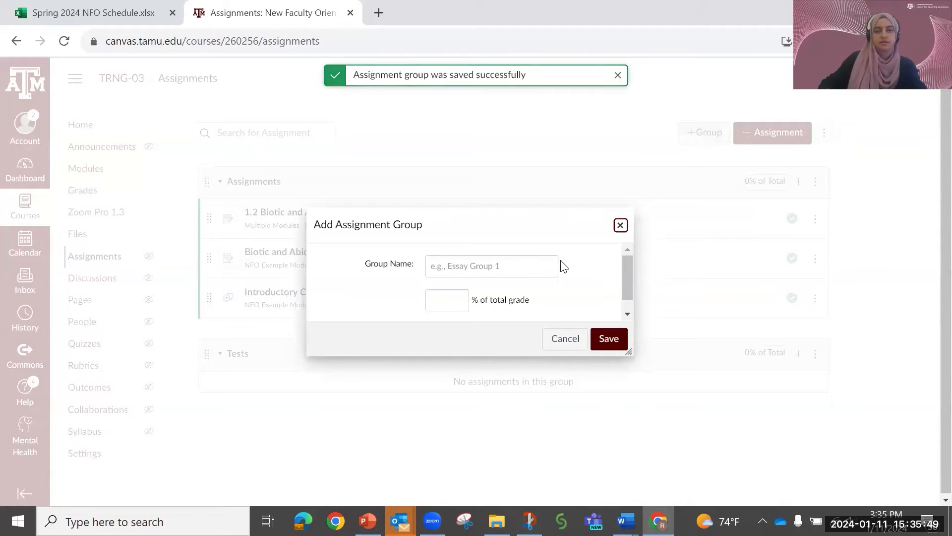
left_click(535, 262)
type("Quizes")
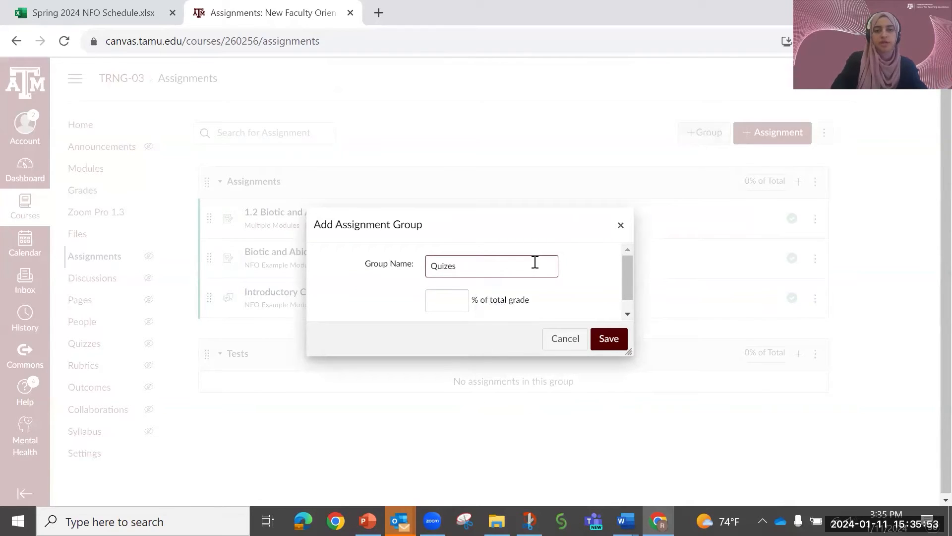
key("Return")
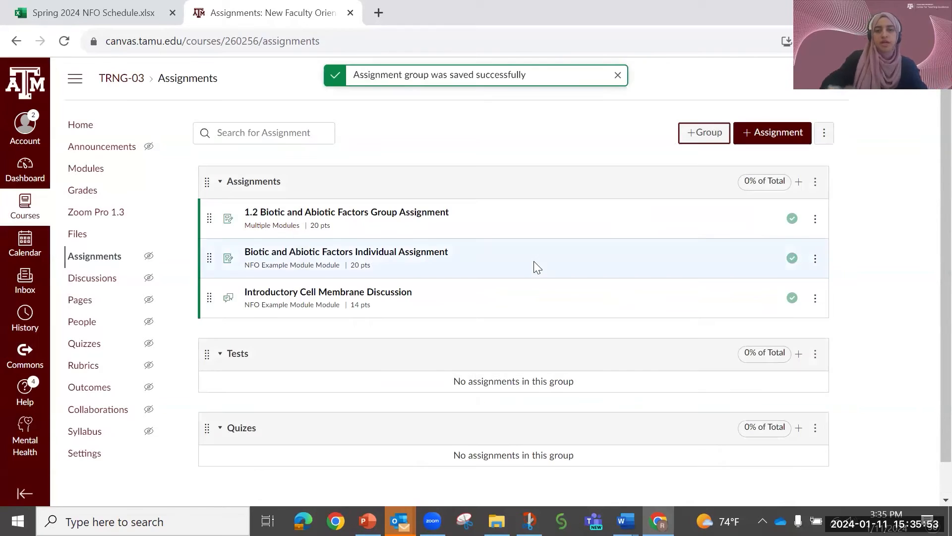
- Add an assignment group named "Discussions" using the suggested name, and save it
left_click(686, 135)
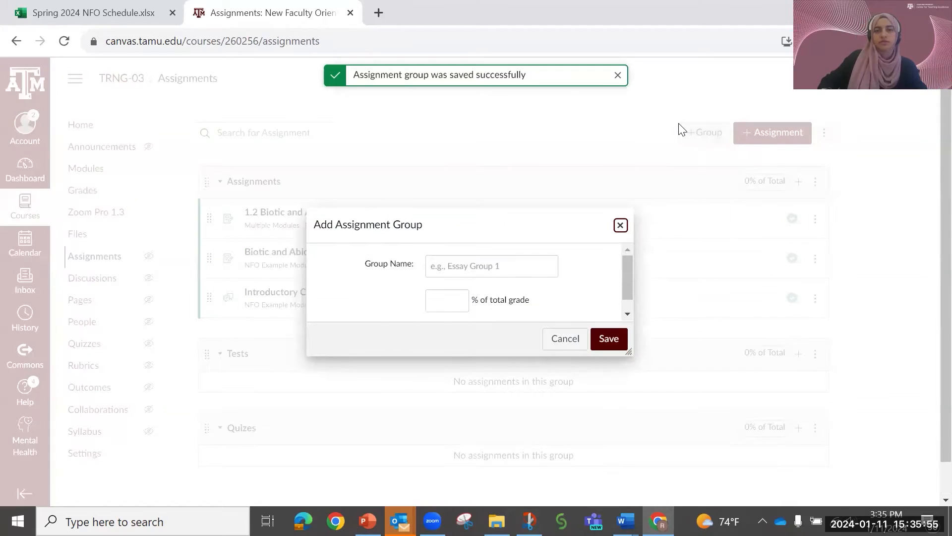
left_click(532, 264)
type("Discus")
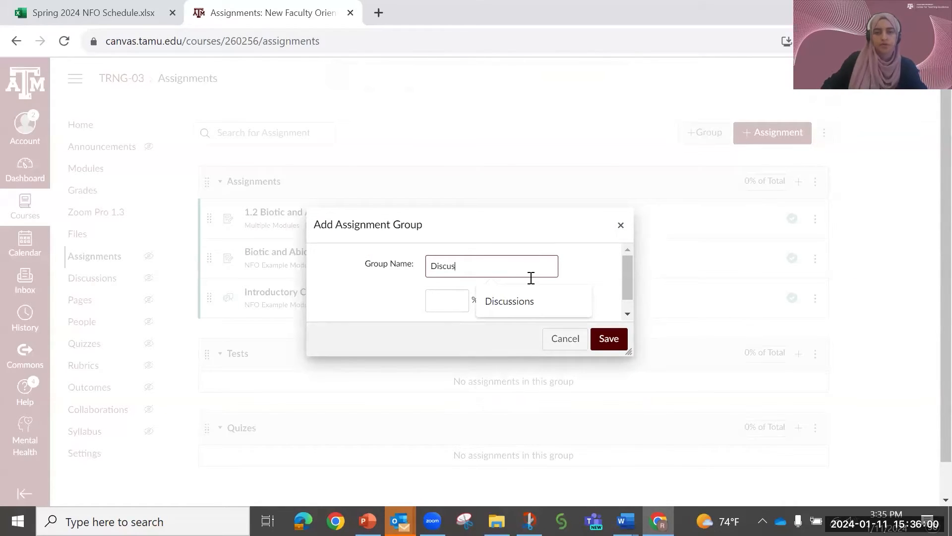
left_click(545, 298)
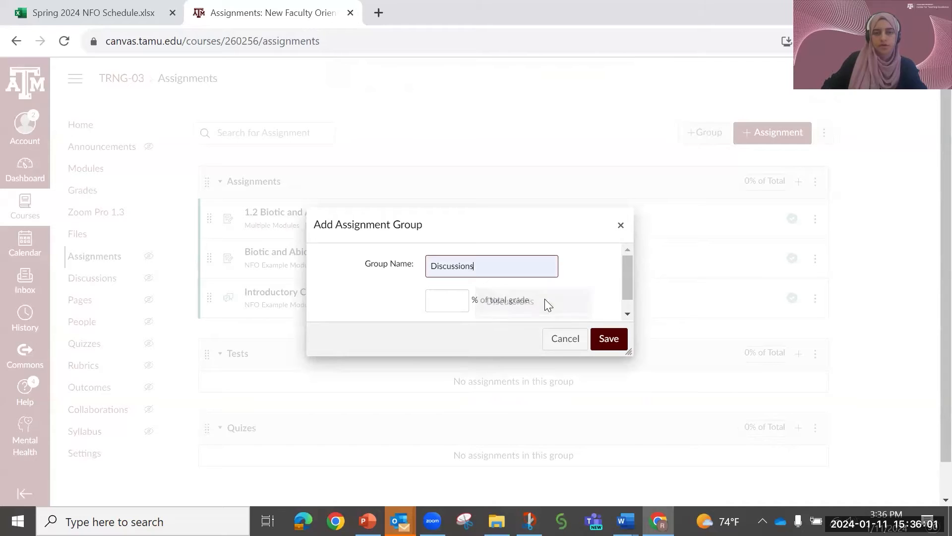
left_click(607, 335)
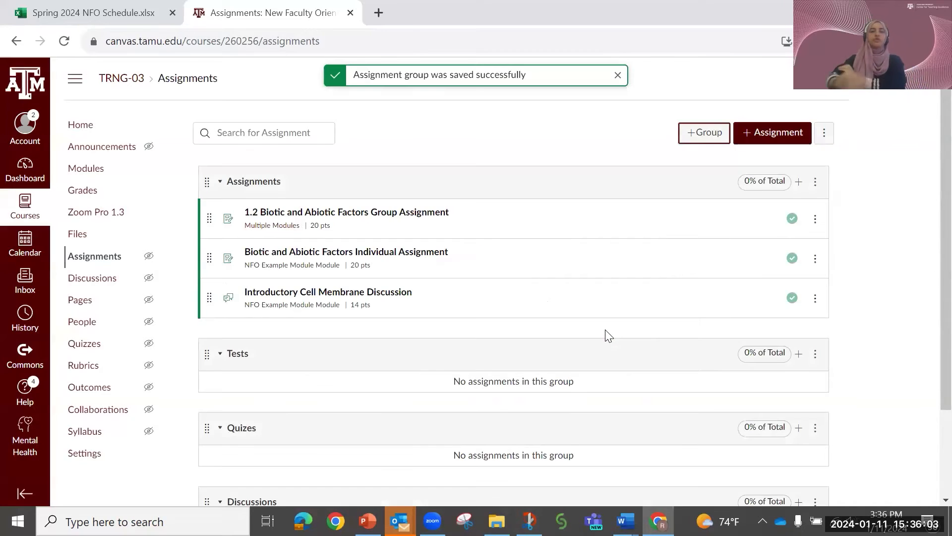
- Rename the Quizes assignment group to "Quizez" and save the change
scroll(609, 337, "down", 3)
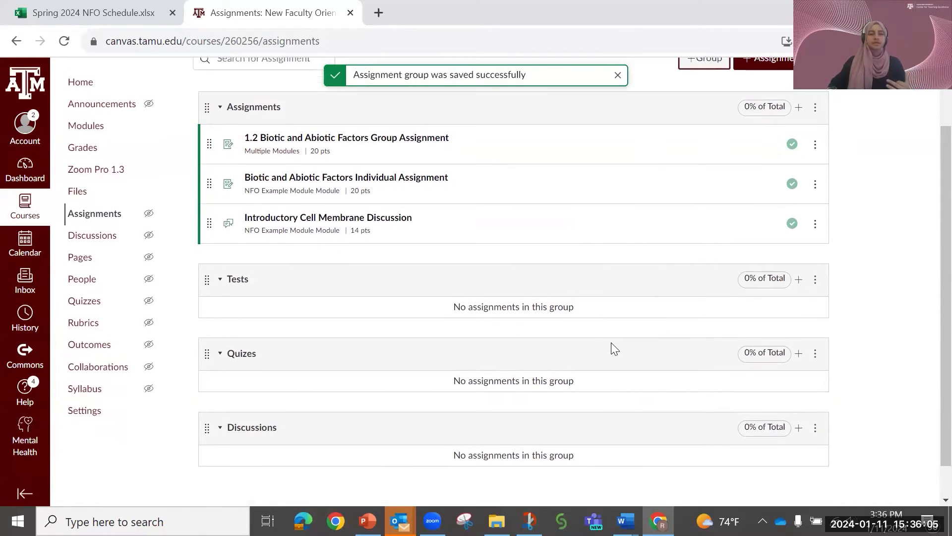
left_click(813, 319)
left_click(776, 346)
left_click(465, 191)
key("BackSpace")
type("zez")
left_click(548, 236)
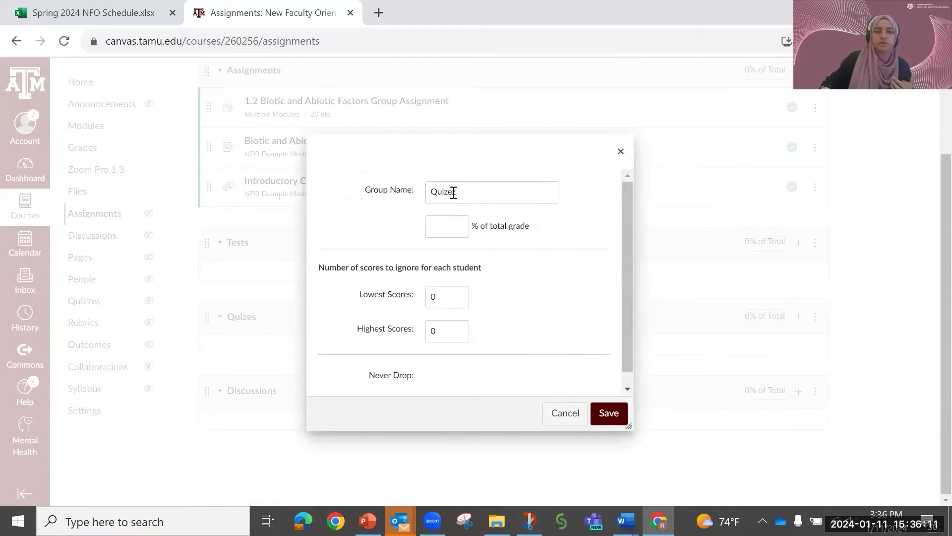
left_click(465, 197)
left_click(609, 416)
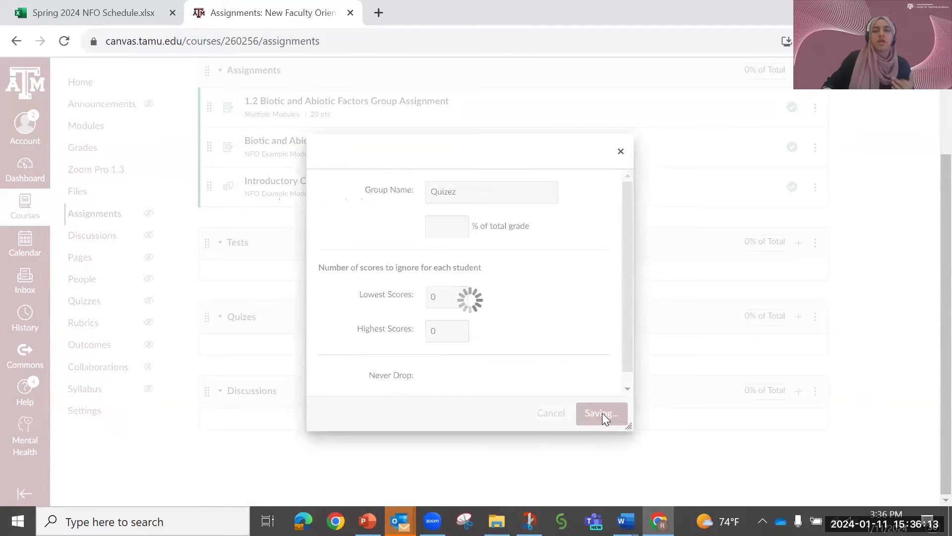
scroll(618, 417, "up", 2)
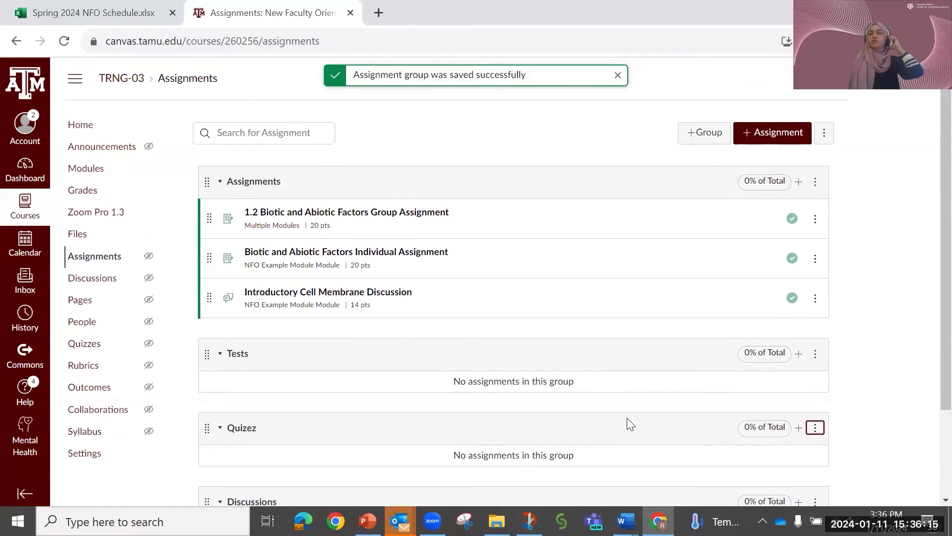
- Open the assignment groups weight settings and set Assignments to 20% and Tests to 30%
scroll(627, 418, "down", 2)
scroll(627, 418, "up", 1)
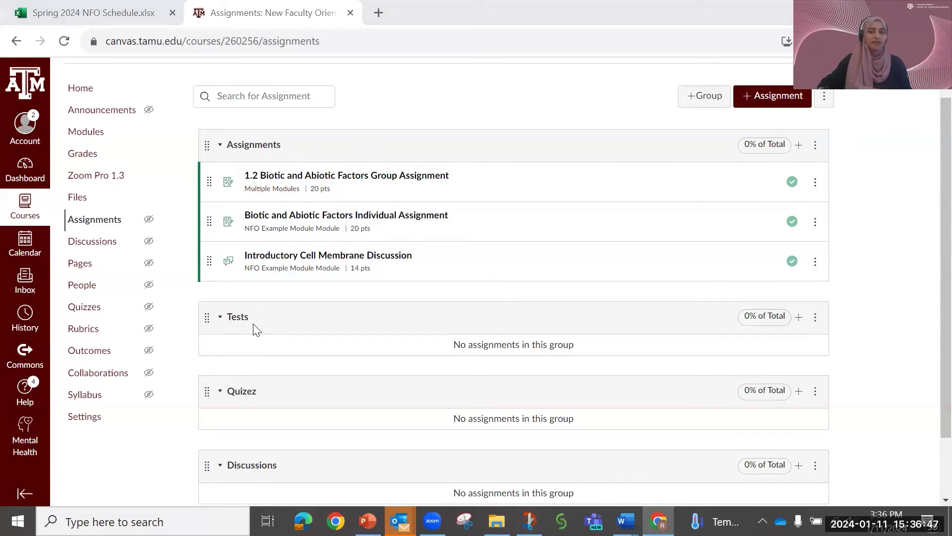
scroll(627, 346, "up", 1)
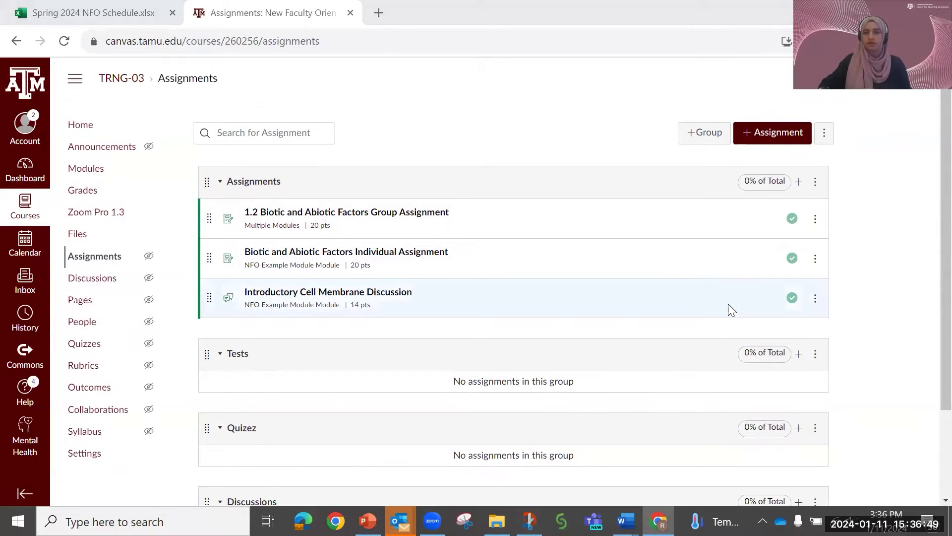
left_click(825, 135)
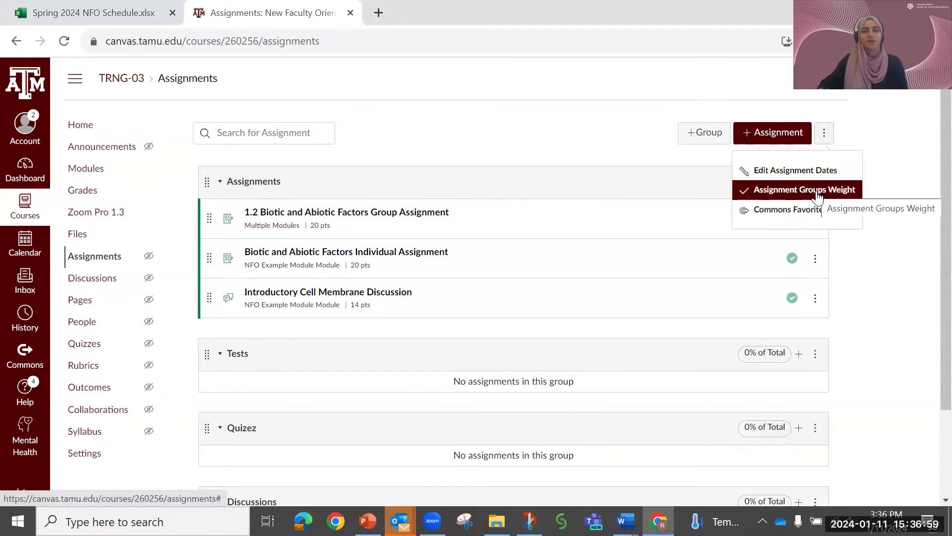
left_click(817, 195)
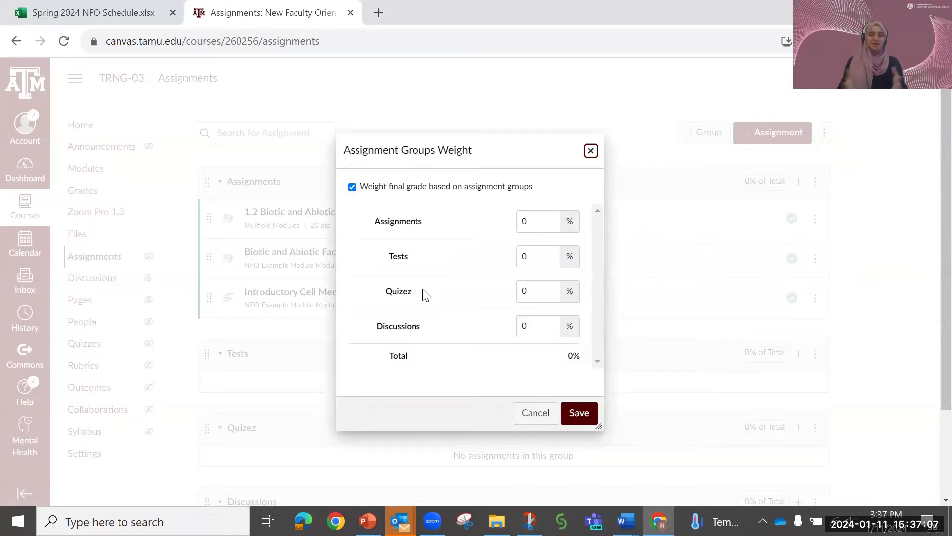
double_click(519, 220)
key("BackSpace")
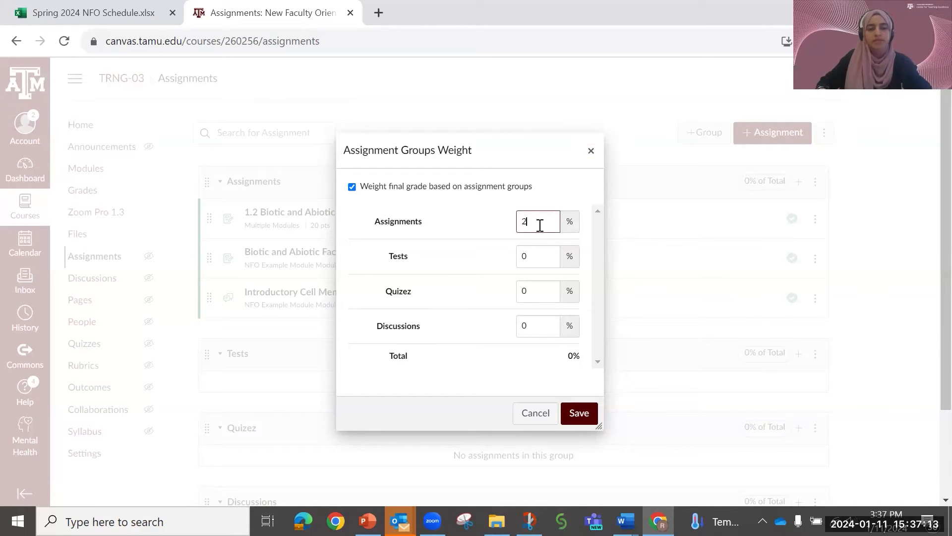
type("20")
key("Tab")
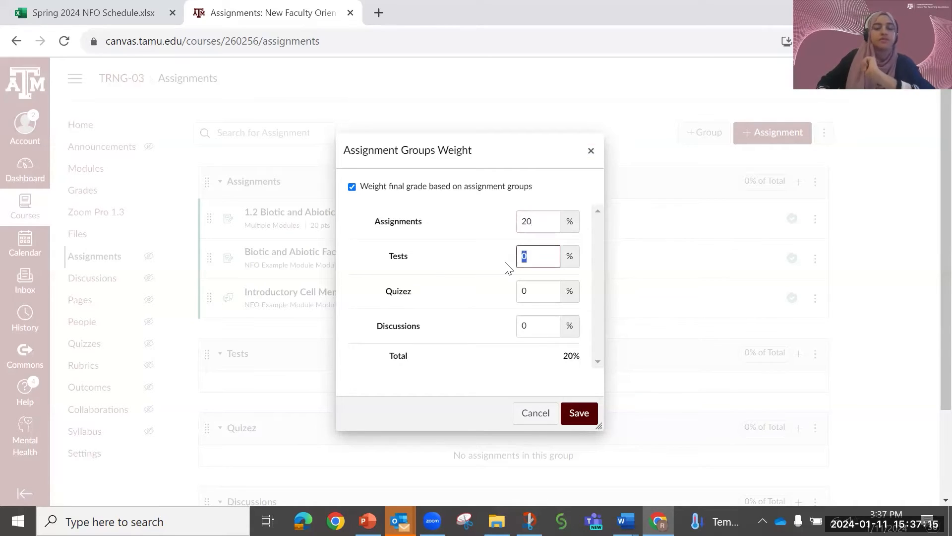
type("30")
- Set the group weights to 20% for Quizez and 30% for Discussions, and save the weights
double_click(517, 289)
type("20")
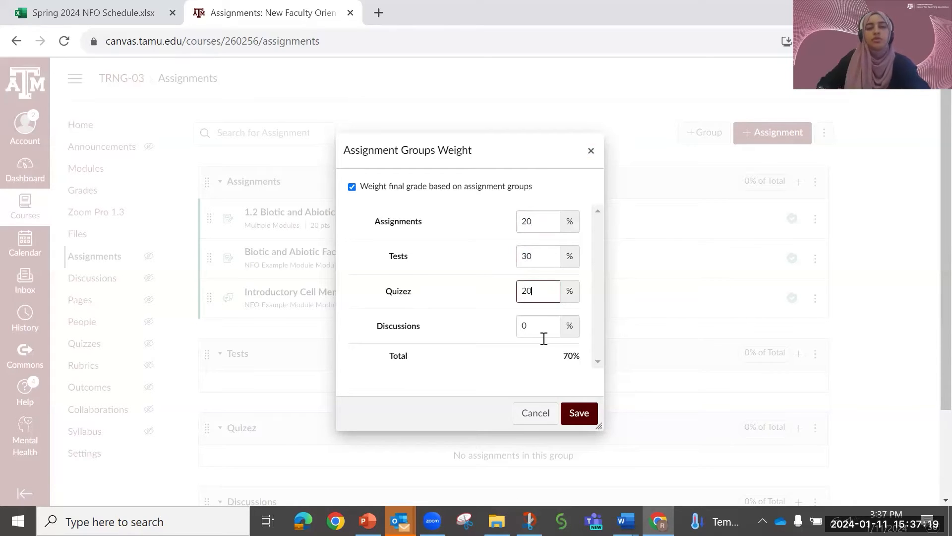
scroll(537, 322, "down", 2)
double_click(535, 249)
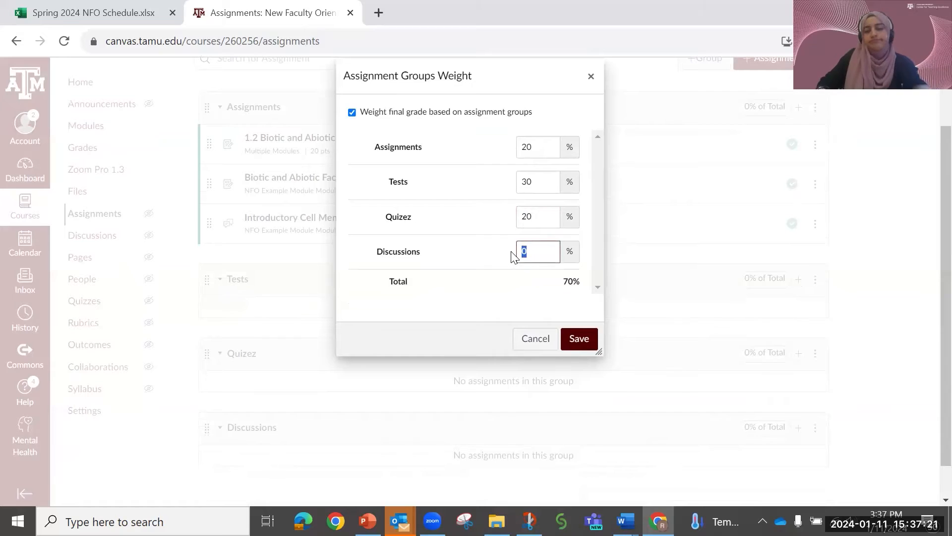
type("30")
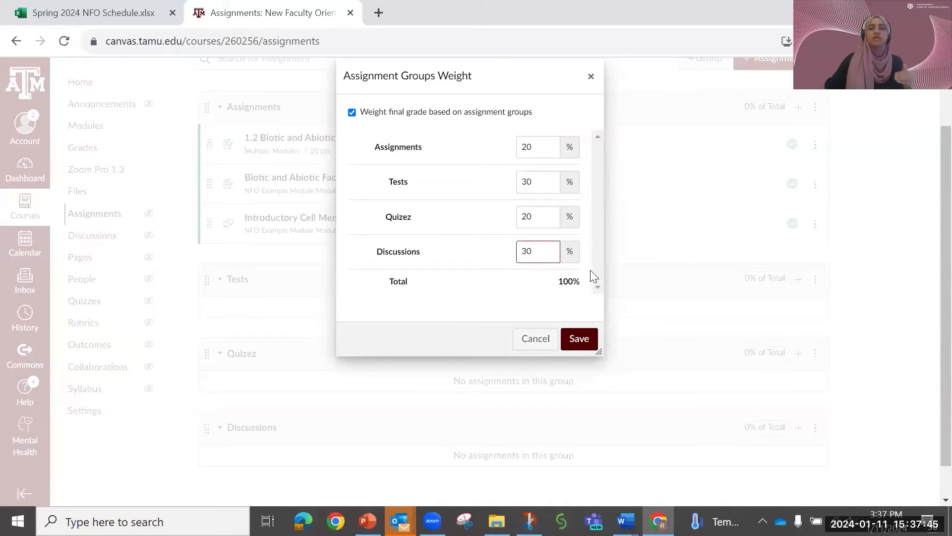
left_click(583, 338)
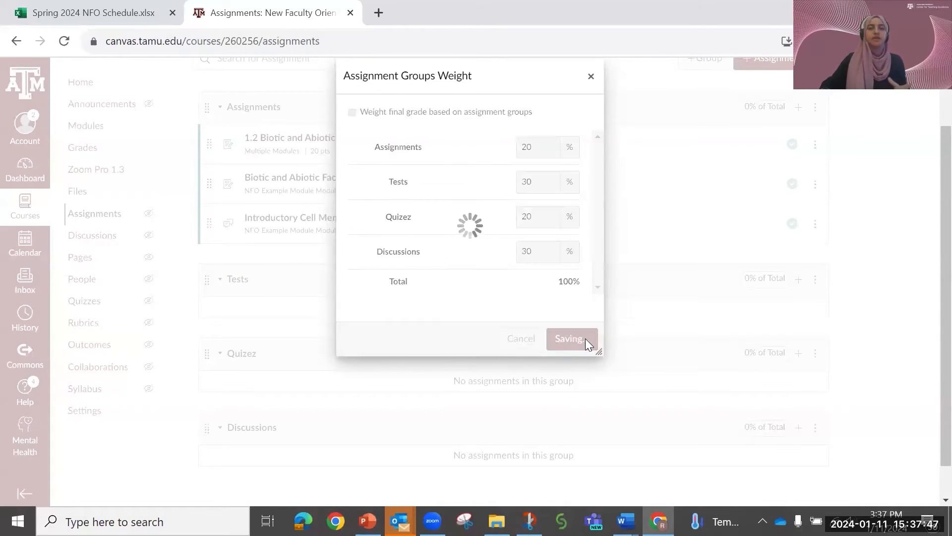
- Move Introductory Cell Membrane Discussion from the Assignments group into the Tests group
scroll(544, 354, "up", 2)
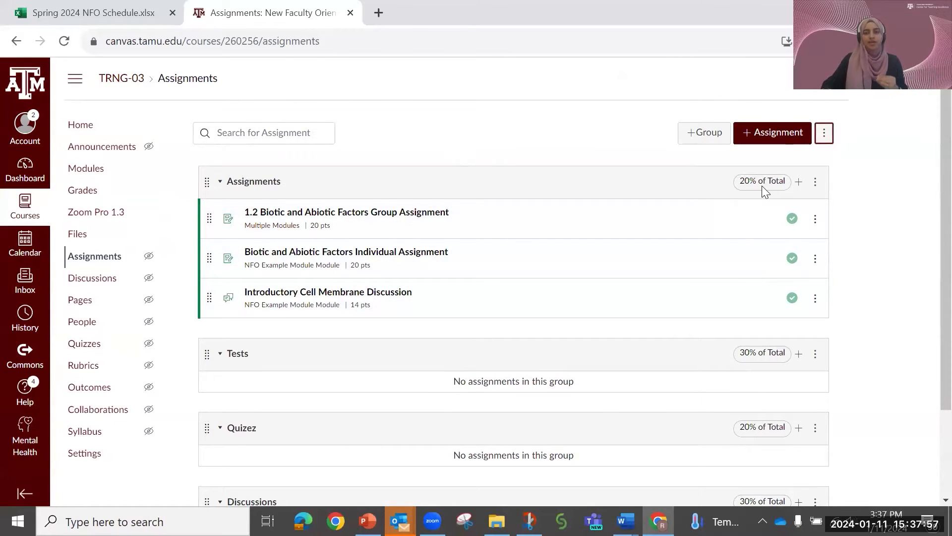
scroll(671, 339, "down", 1)
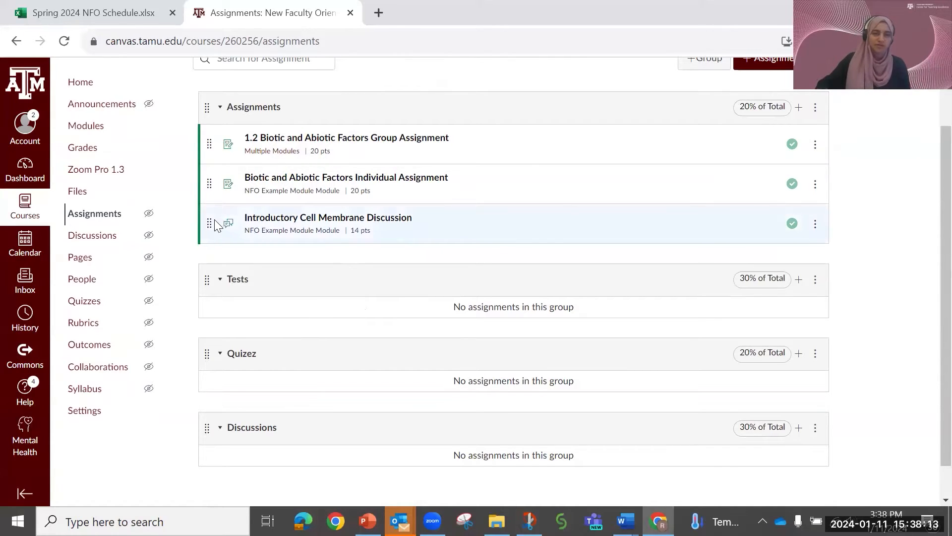
left_click_drag(209, 226, 204, 296)
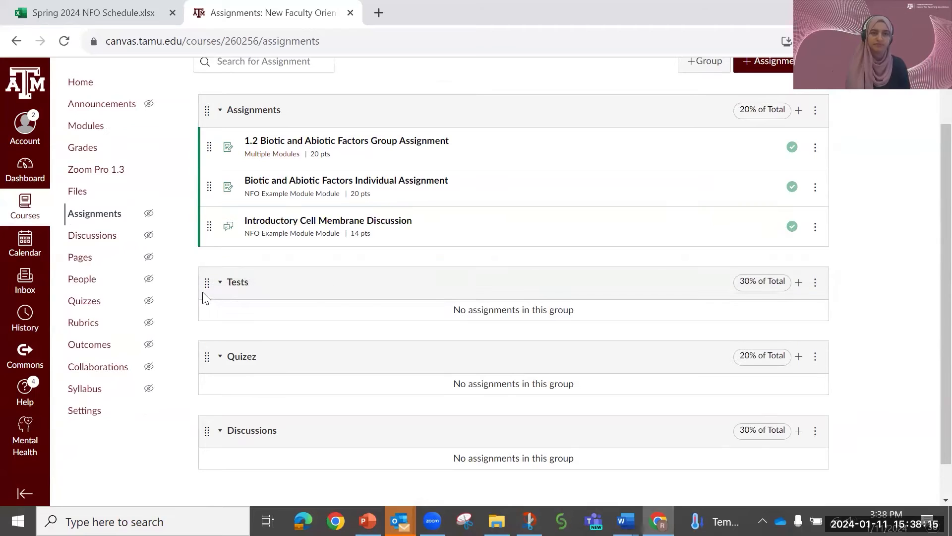
left_click_drag(215, 229, 207, 302)
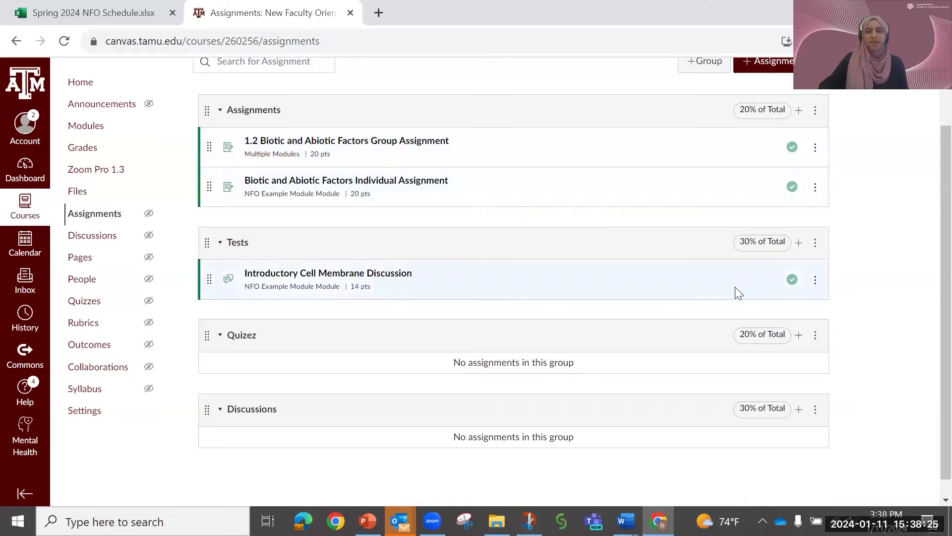
- Review the assignment groups and their weight settings, closing the settings without making changes
scroll(591, 378, "up", 2)
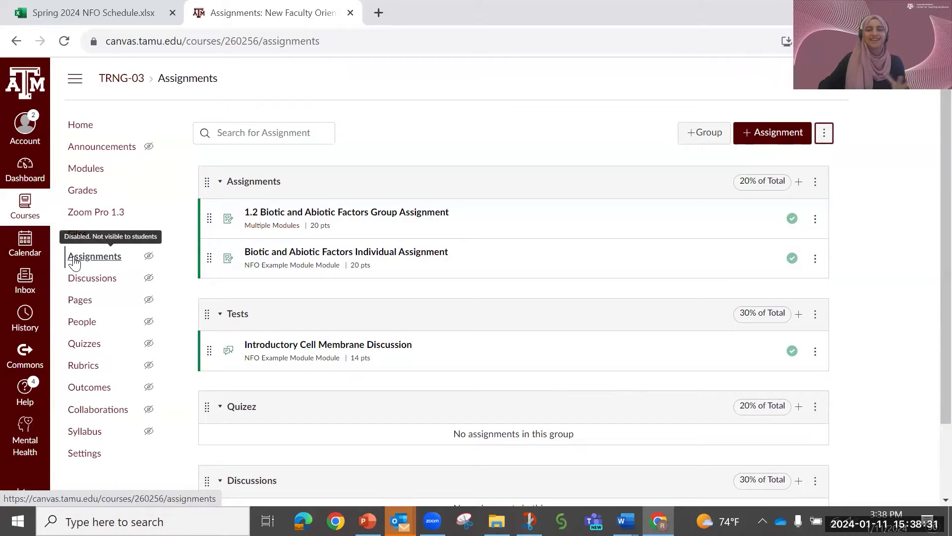
scroll(276, 459, "down", 1)
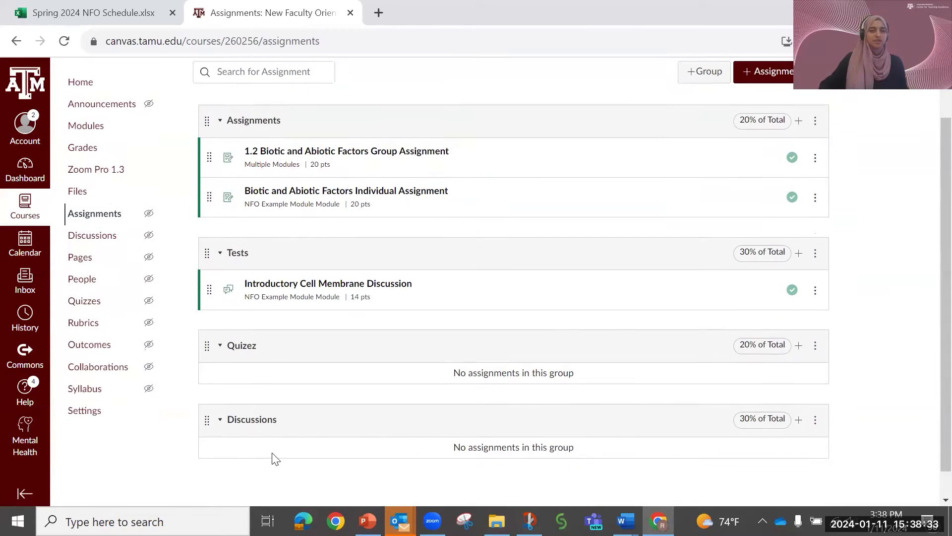
scroll(420, 326, "up", 1)
left_click(824, 132)
left_click(803, 191)
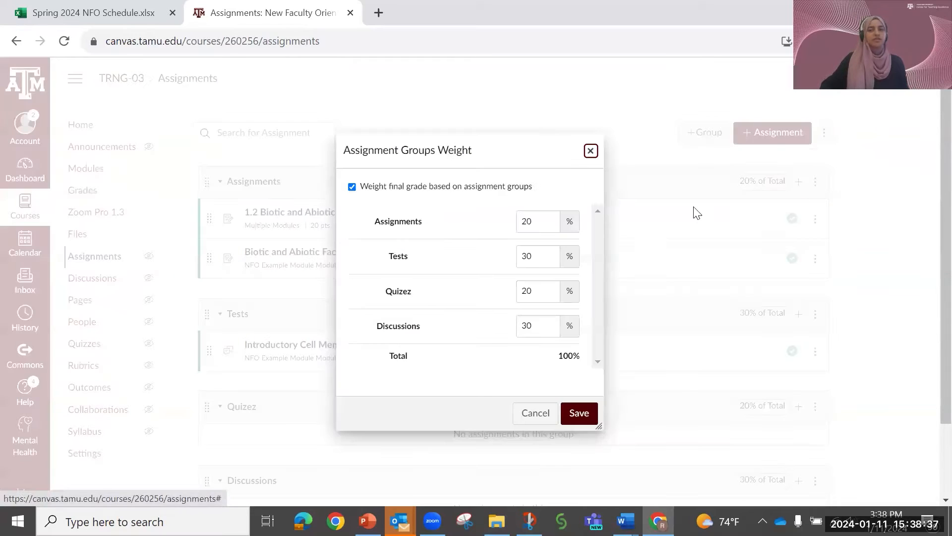
left_click(591, 151)
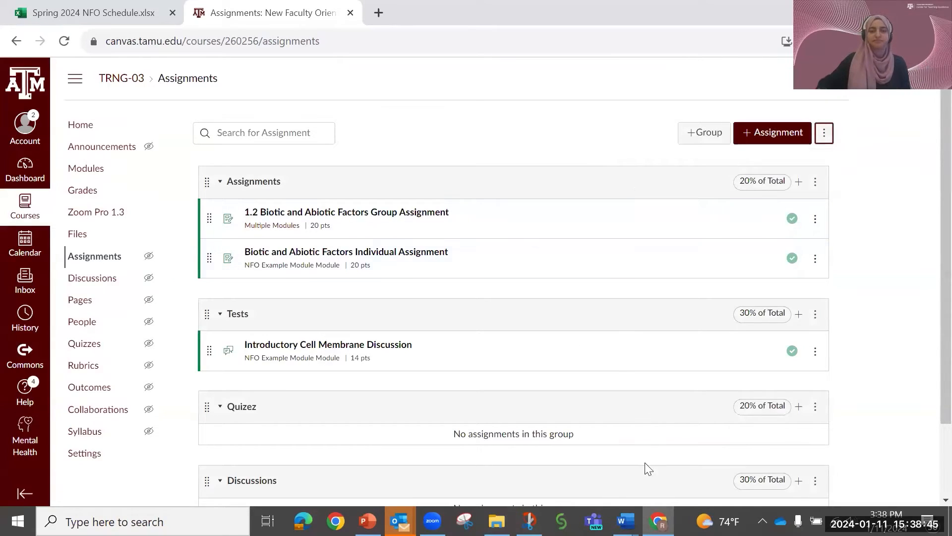
- Switch to the Launch with Canvas slide show in PowerPoint and advance to the "Step #6: Set Late Policies" slide
left_click(367, 521)
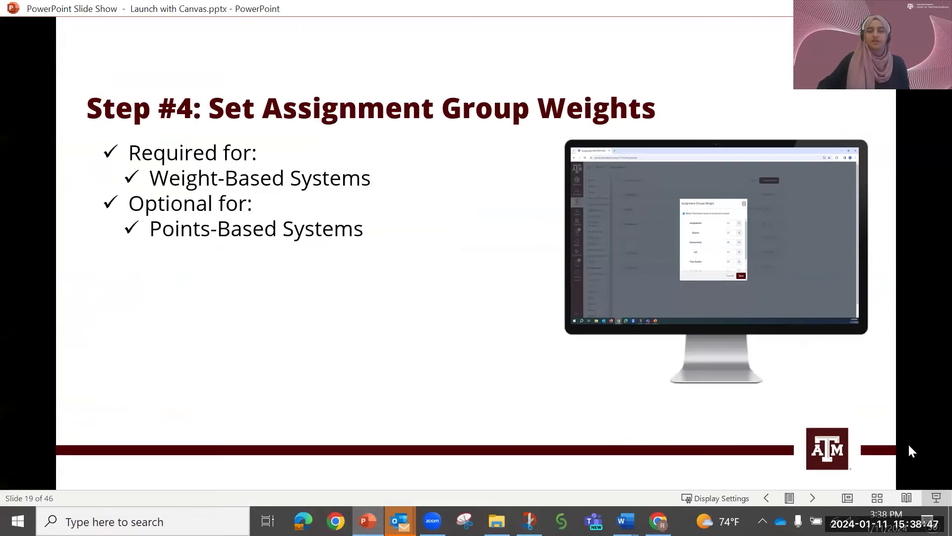
left_click(816, 498)
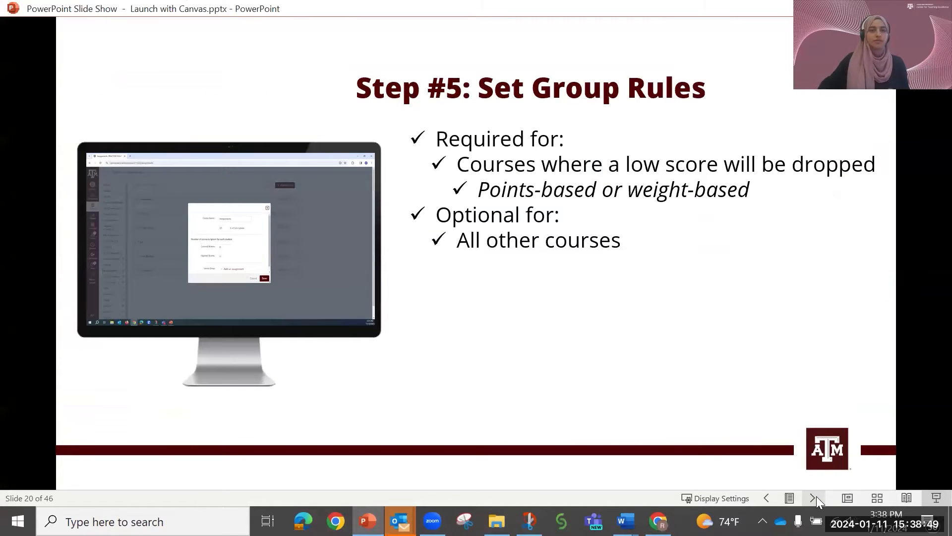
left_click(814, 497)
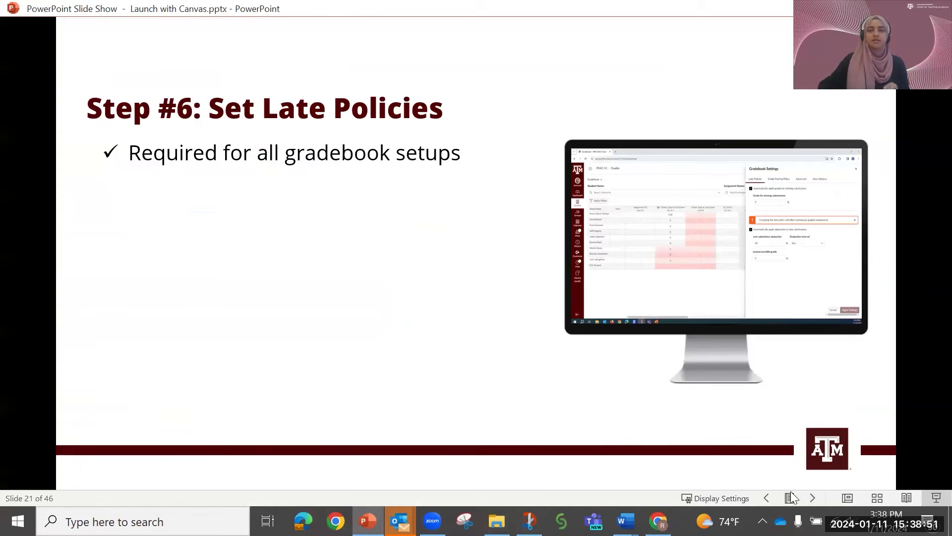
- Go back in the slide show to the "Step #5: Set Group Rules" slide
left_click(770, 498)
left_click(768, 498)
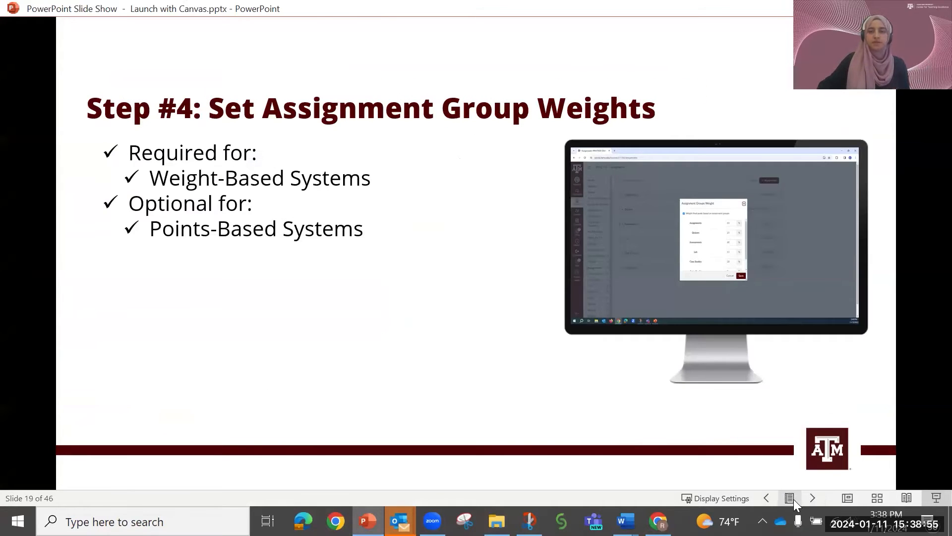
left_click(812, 497)
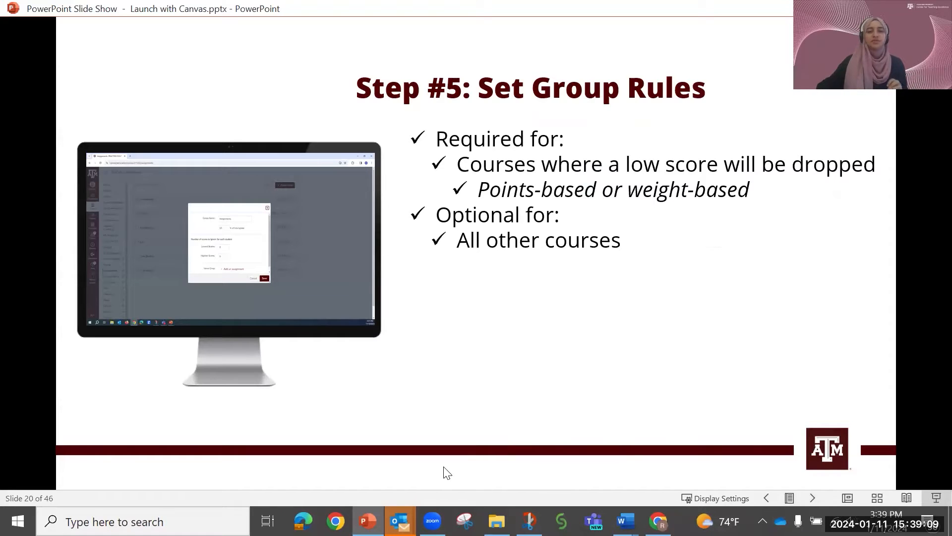
- Switch to Canvas in Chrome and move Introductory Cell Membrane Discussion from the Tests group into the Assignments group
left_click(659, 521)
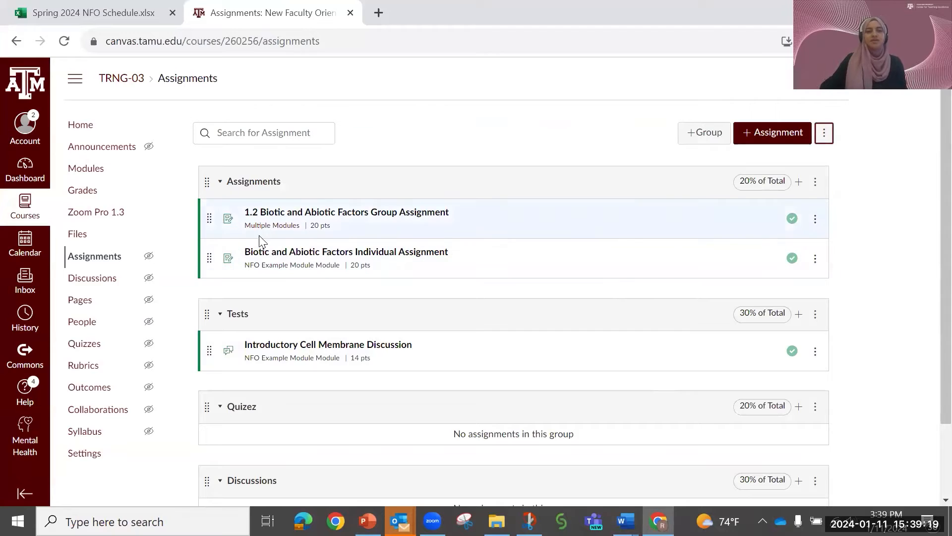
left_click_drag(209, 351, 207, 296)
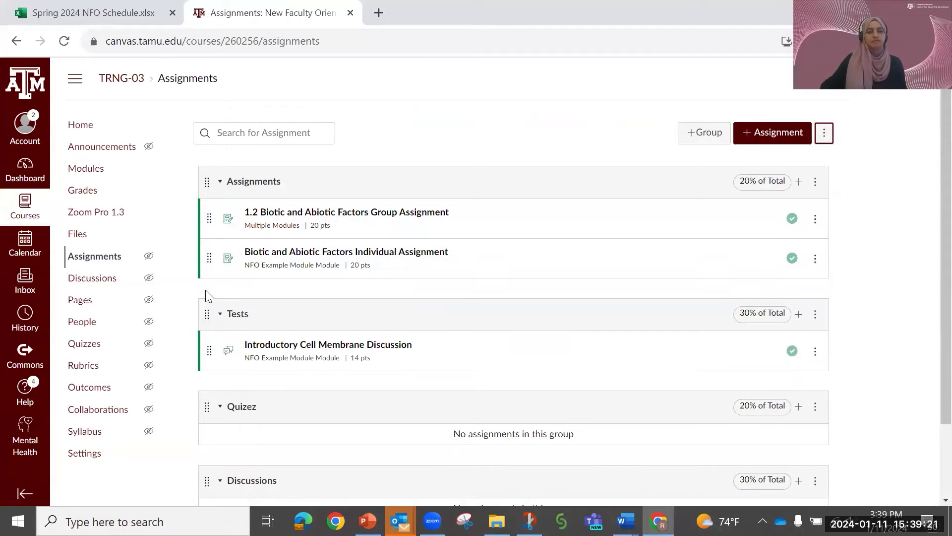
left_click_drag(211, 348, 215, 278)
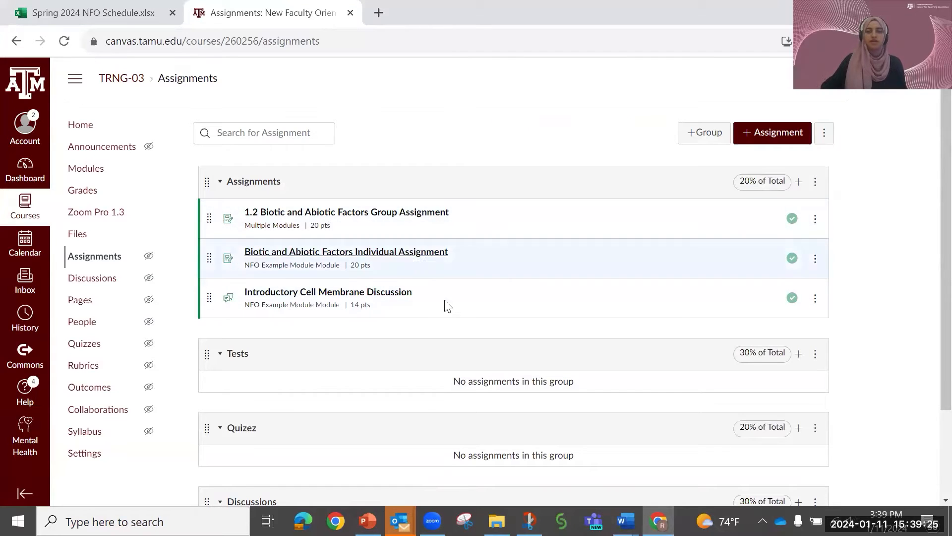
- Edit the Assignments group and set the number of lowest scores to ignore for each student to 1
left_click(815, 182)
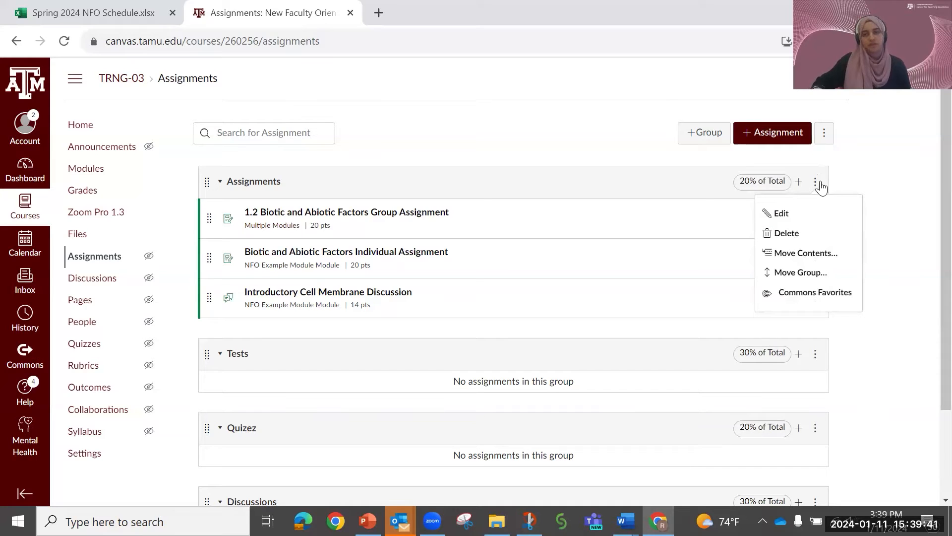
left_click(773, 220)
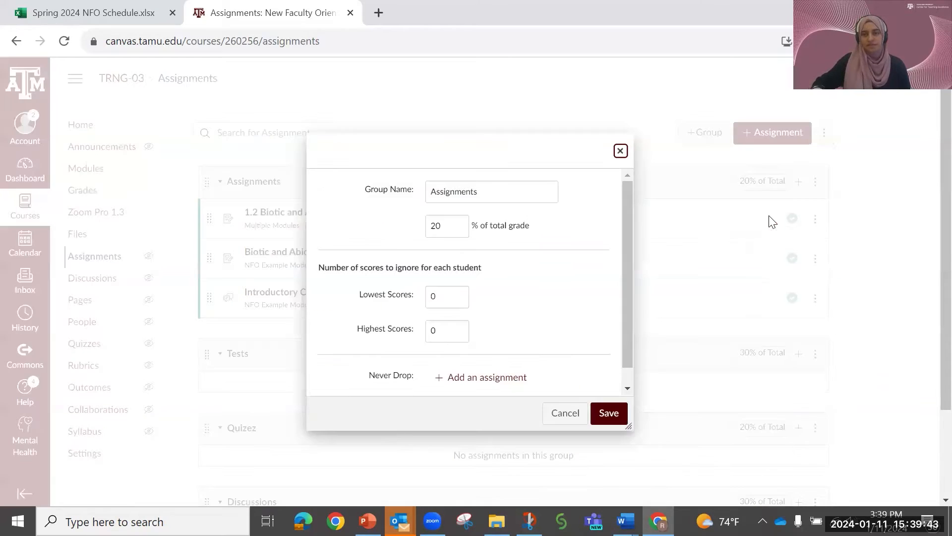
scroll(465, 301, "down", 1)
scroll(489, 283, "up", 1)
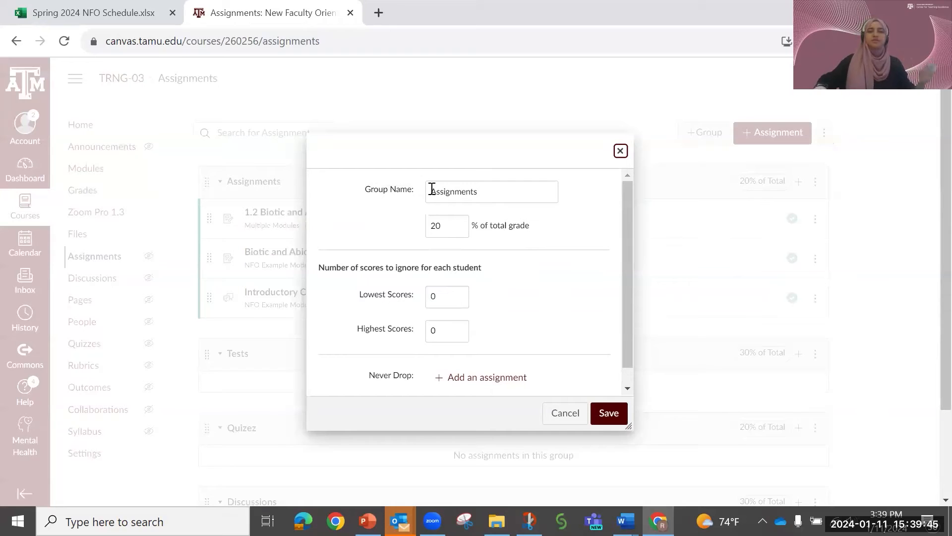
left_click_drag(510, 193, 429, 188)
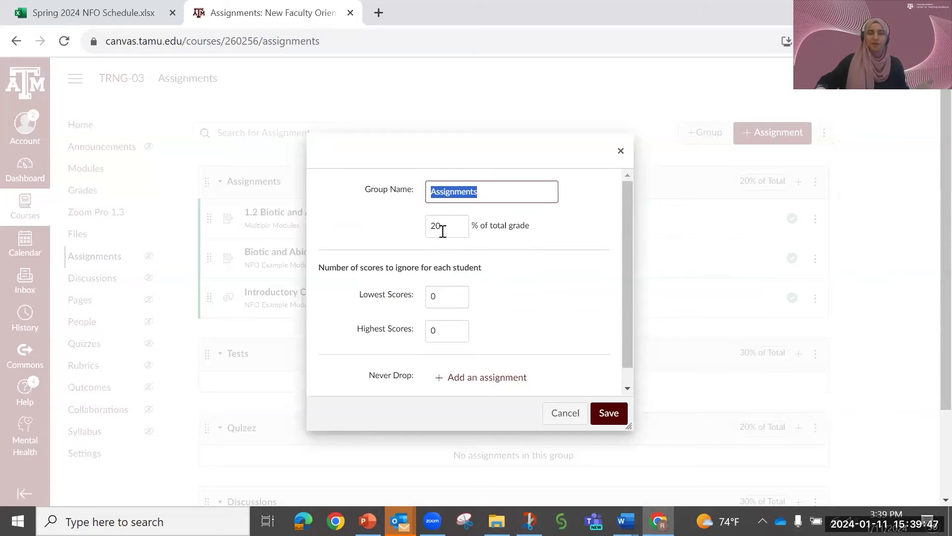
left_click_drag(443, 229, 430, 226)
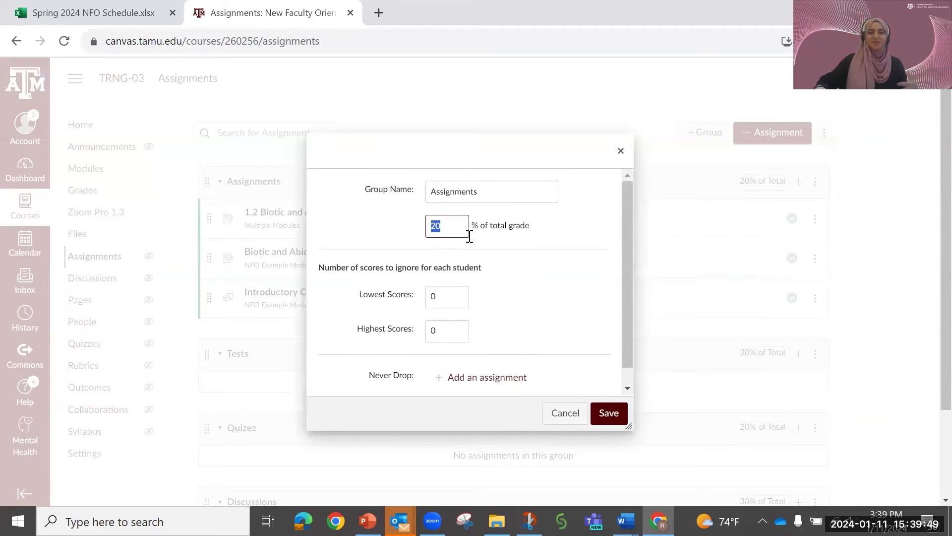
left_click(504, 257)
scroll(511, 278, "down", 1)
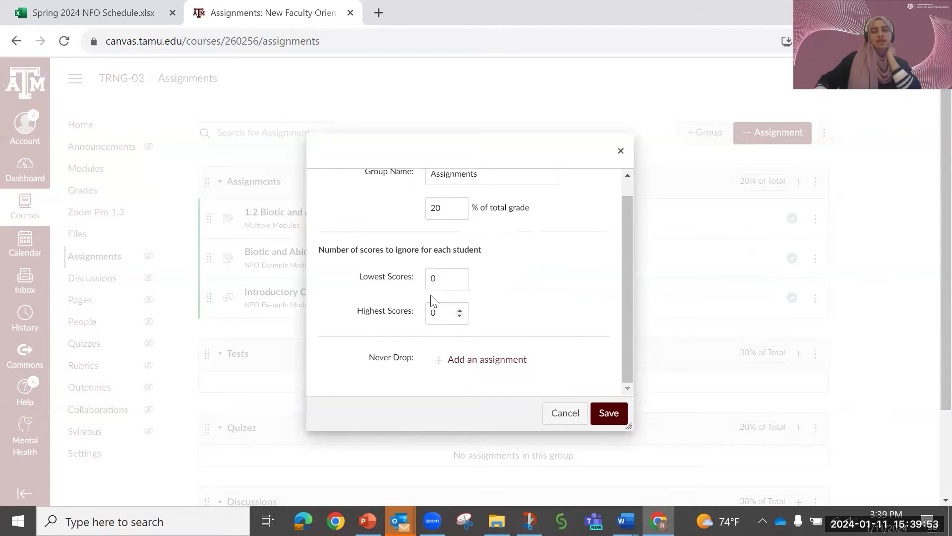
left_click(441, 280)
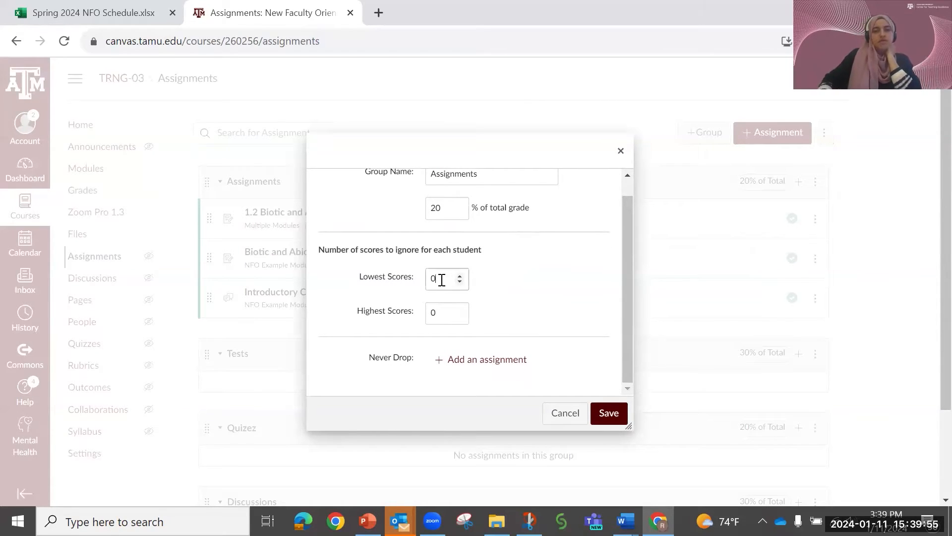
double_click(441, 280)
type("1")
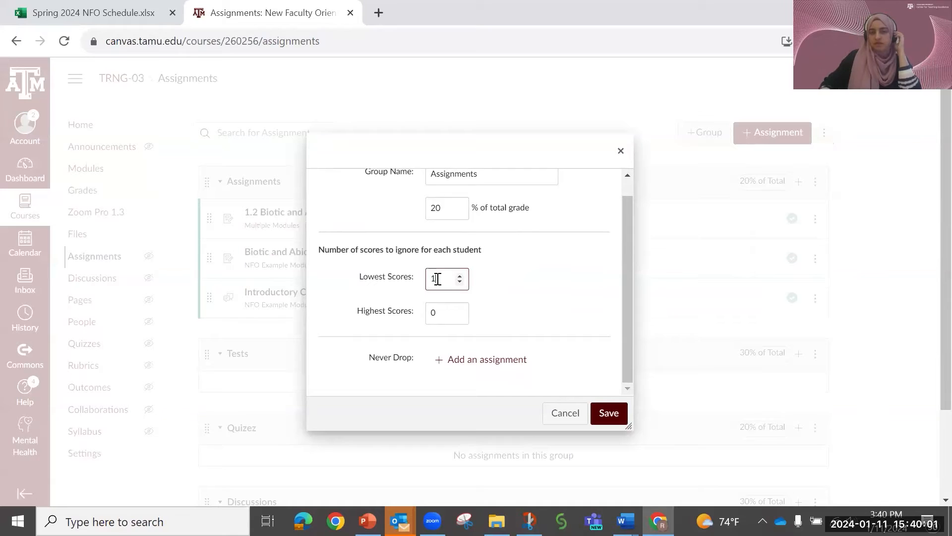
- Try raising the Assignments group's number of highest scores to ignore, and return it to 0
left_click(459, 310)
left_click(459, 310)
left_click(459, 310)
left_click(459, 310)
left_click(458, 310)
left_click(459, 316)
left_click(460, 316)
left_click(460, 316)
left_click(460, 317)
left_click(460, 317)
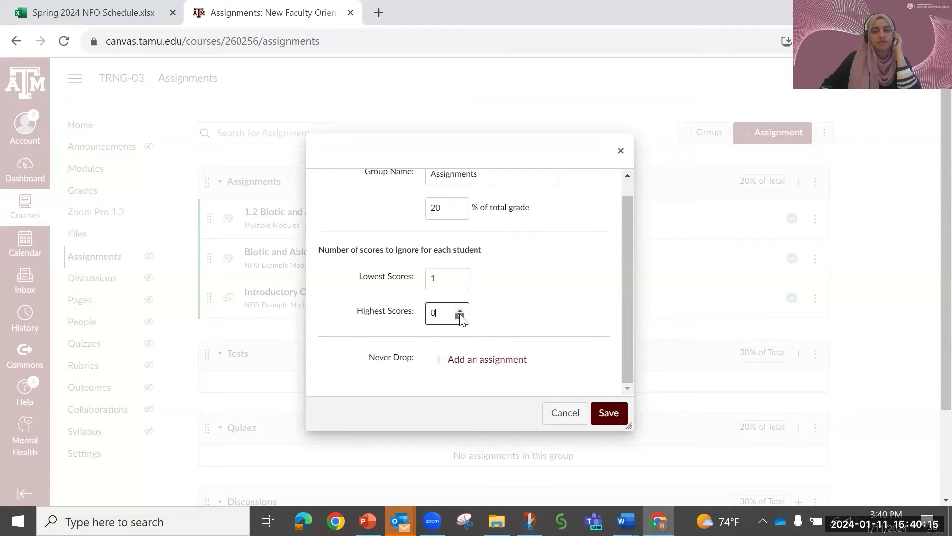
- Add Biotic and Abiotic Factors Individual Assignment and Introductory Cell Membrane Discussion as never-drop assignments for the Assignments group
scroll(498, 298, "down", 1)
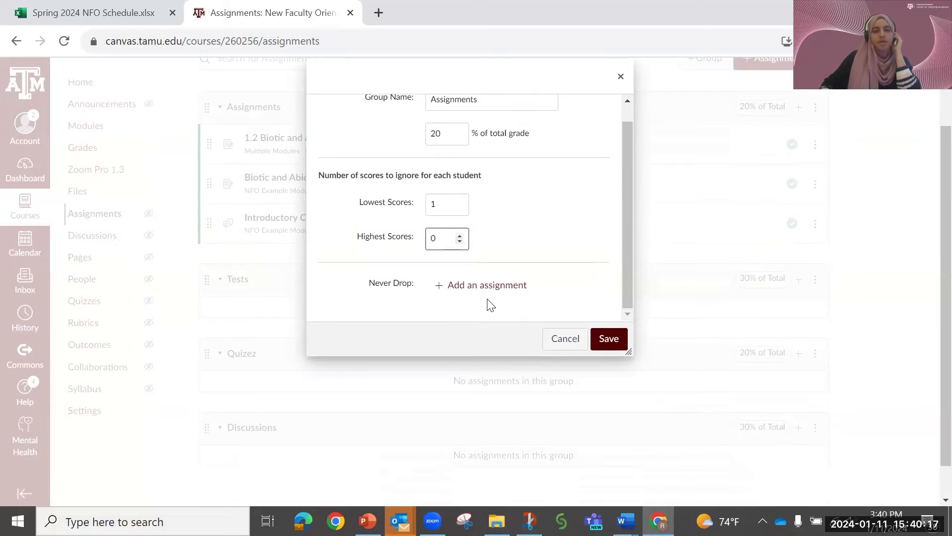
left_click(455, 292)
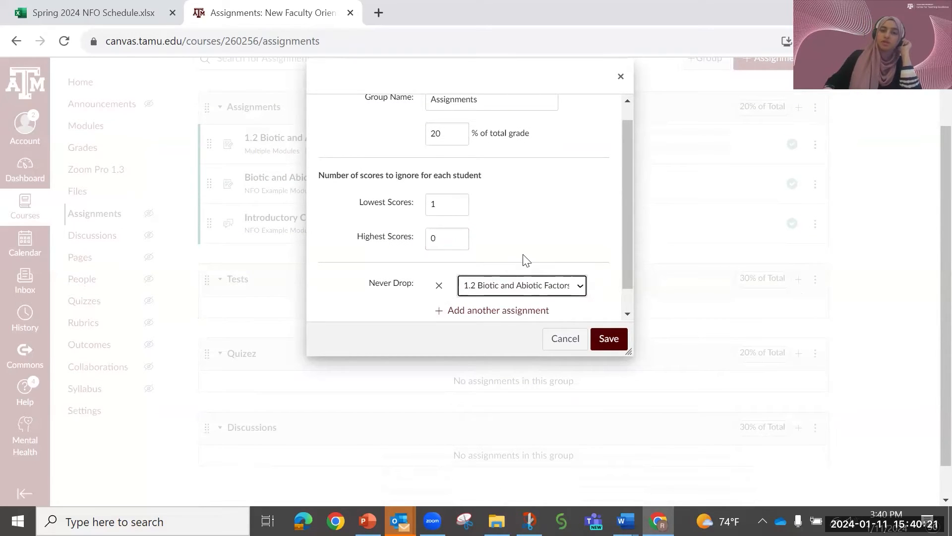
left_click(548, 290)
left_click(538, 313)
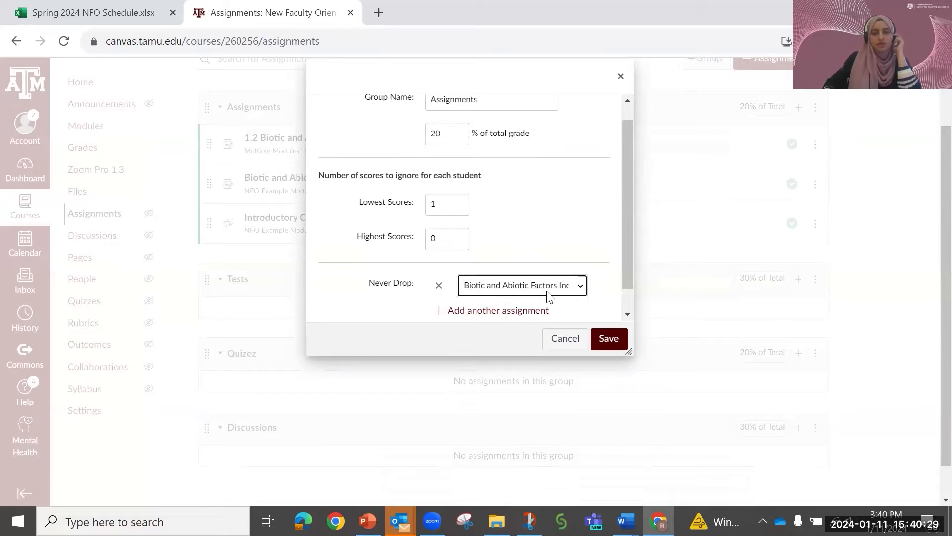
left_click(453, 312)
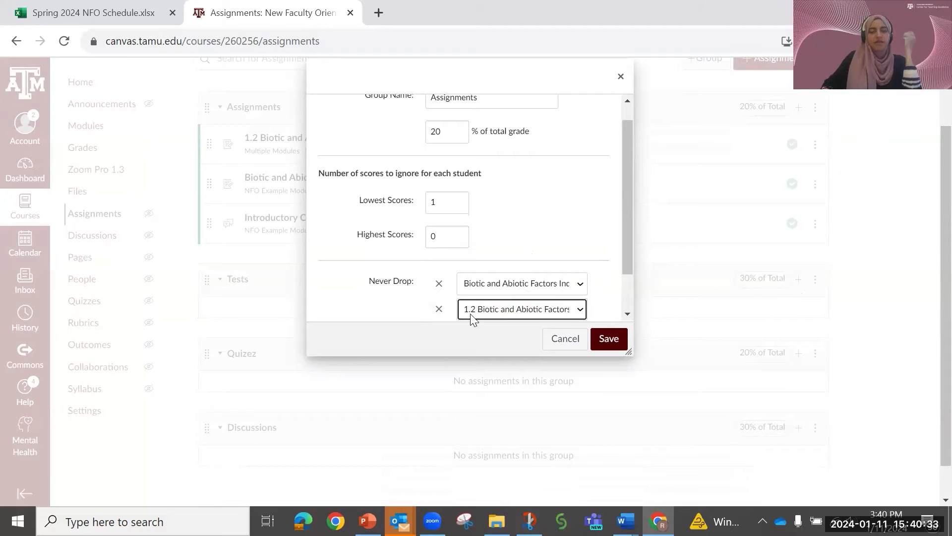
left_click(511, 312)
left_click(512, 332)
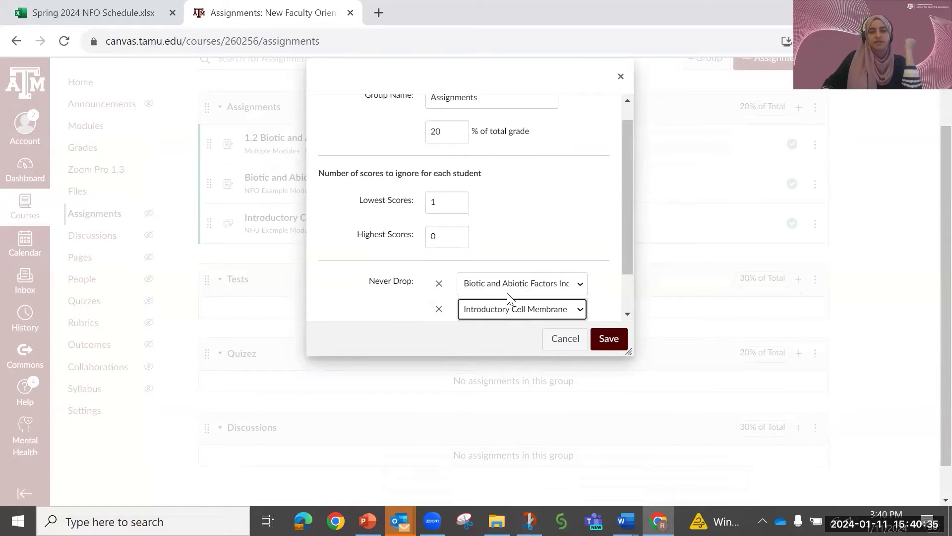
- Save the Assignments group settings and check the rules listed for the group
scroll(502, 272, "up", 1)
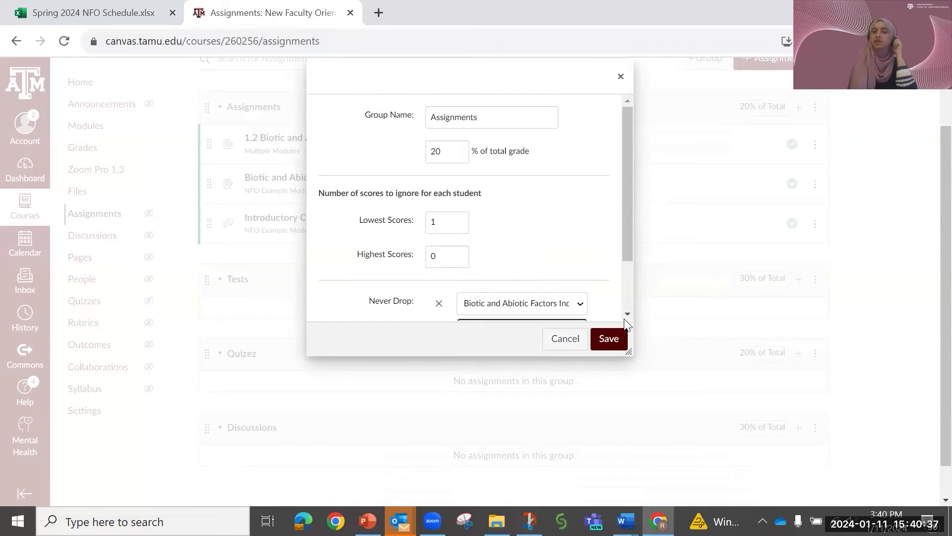
left_click(609, 339)
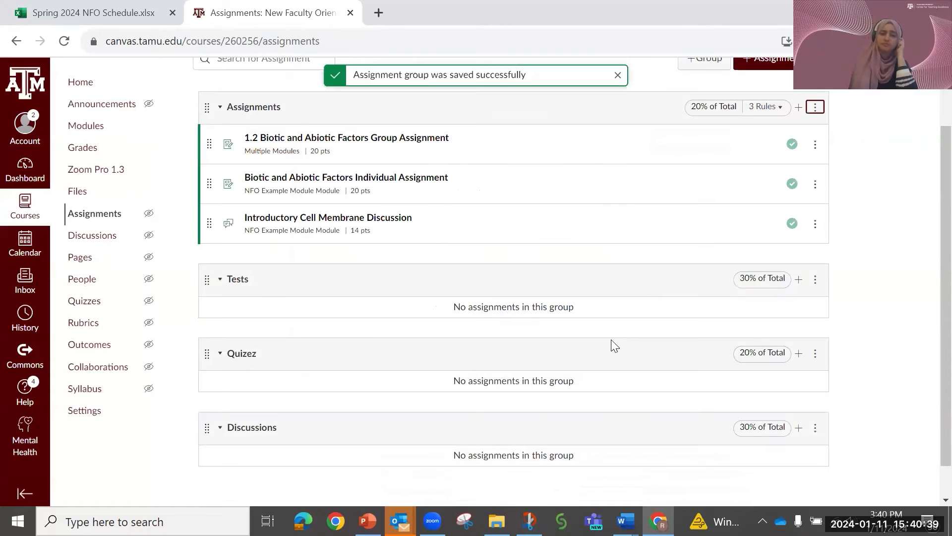
scroll(678, 323, "up", 2)
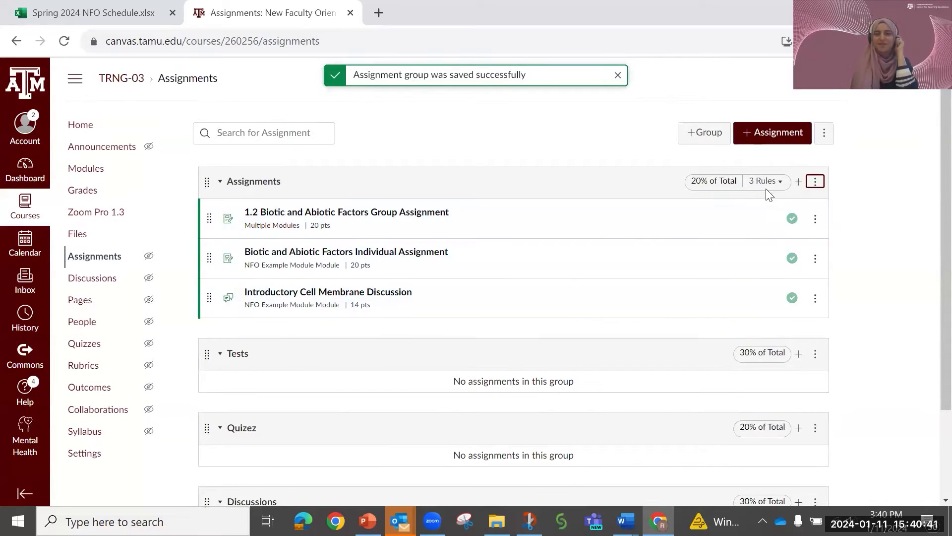
mouse_move(773, 187)
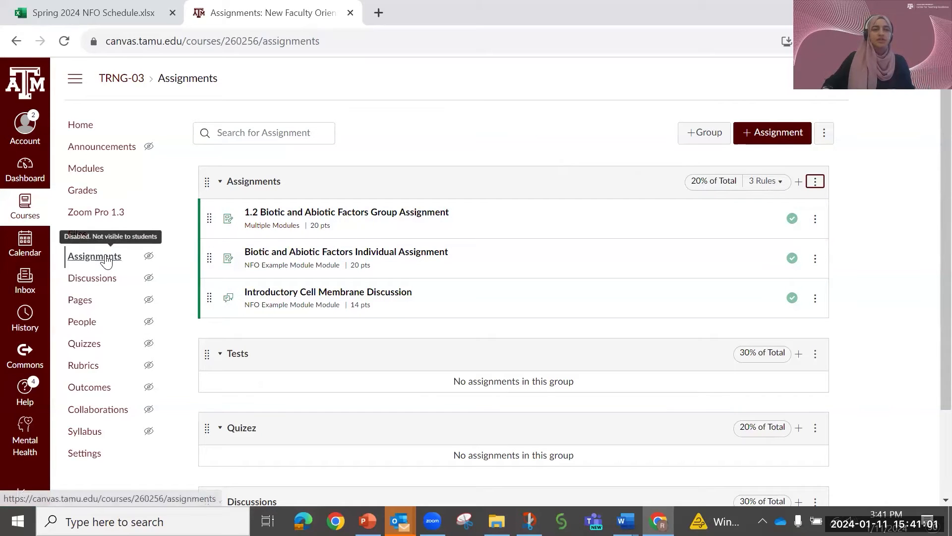
- Switch to the PowerPoint slide show, preview the grade posting policy slide and return to "Step #6: Set Late Policies"
key("alt+Tab")
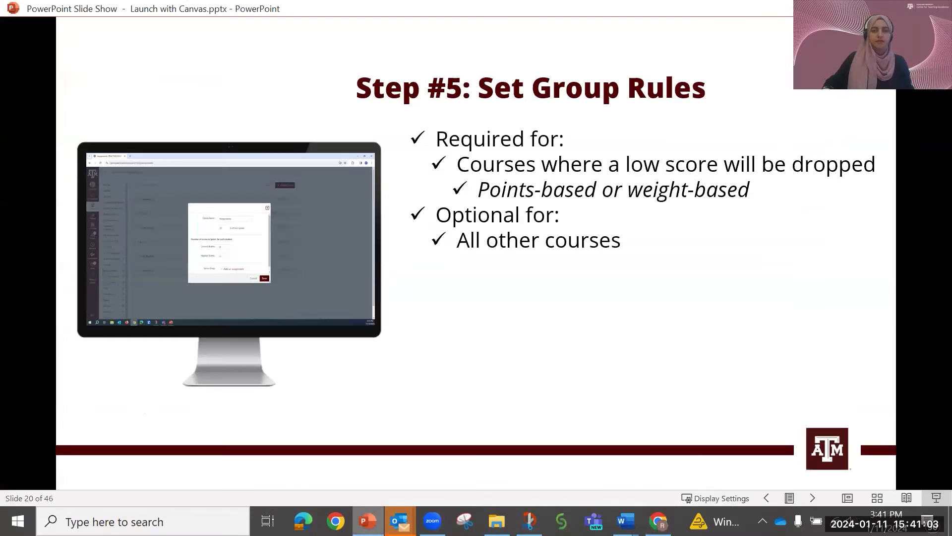
left_click(813, 494)
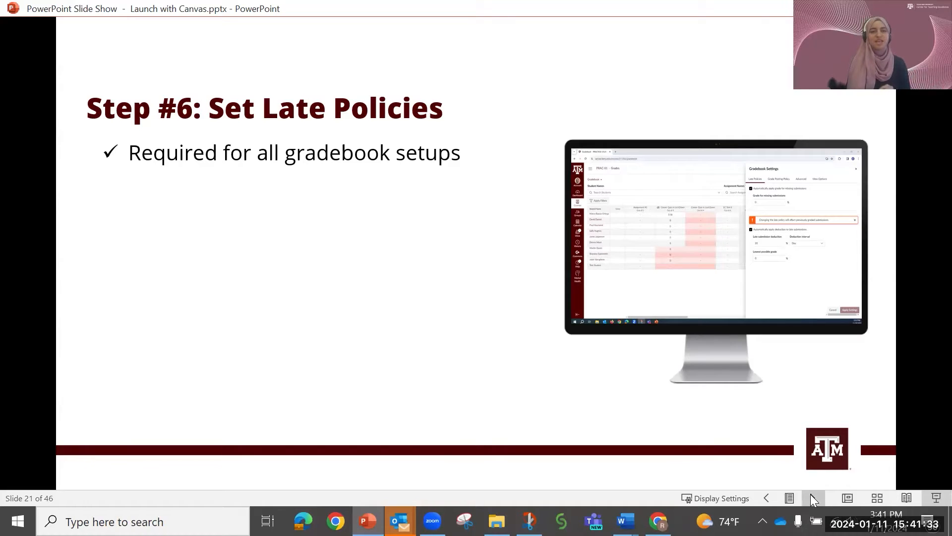
left_click(810, 494)
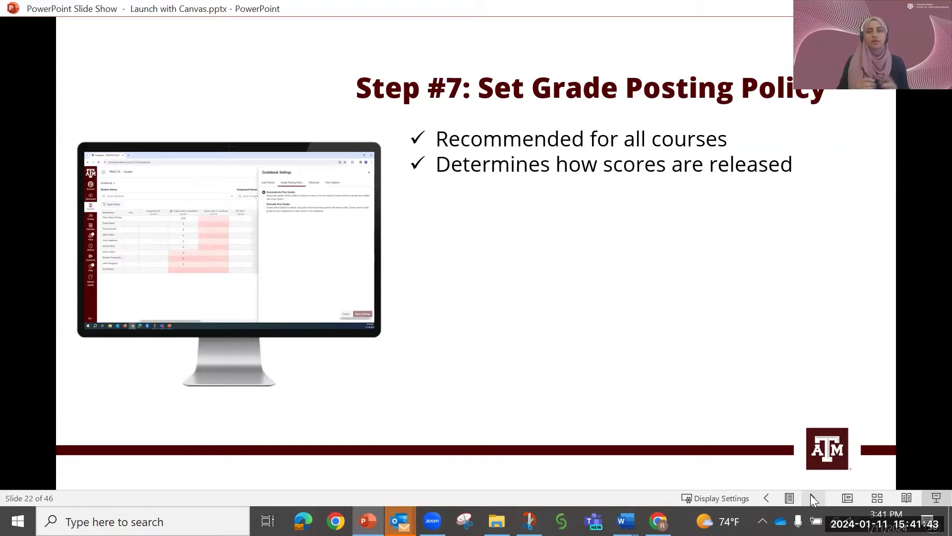
left_click(761, 497)
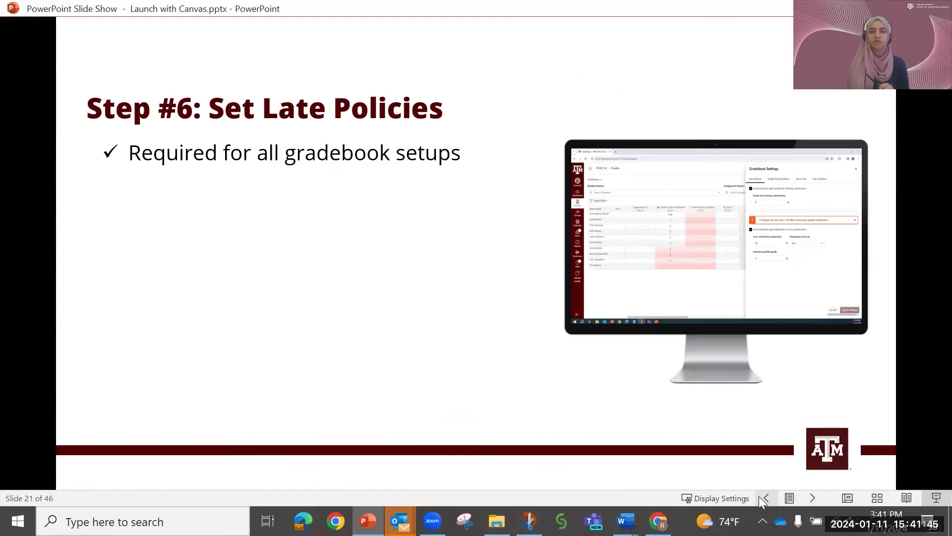
- Switch to Canvas in Chrome and open the late policies in the course's gradebook settings
mouse_move(659, 521)
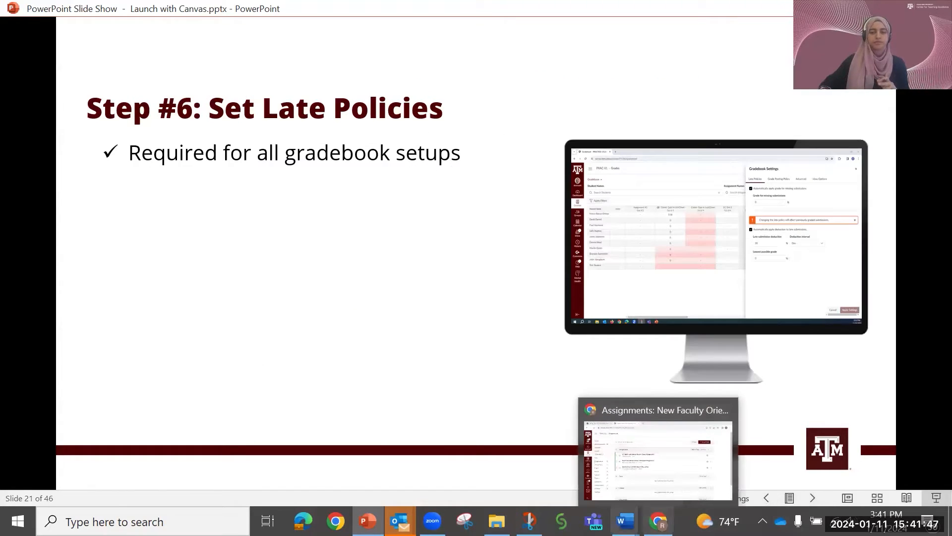
left_click(661, 476)
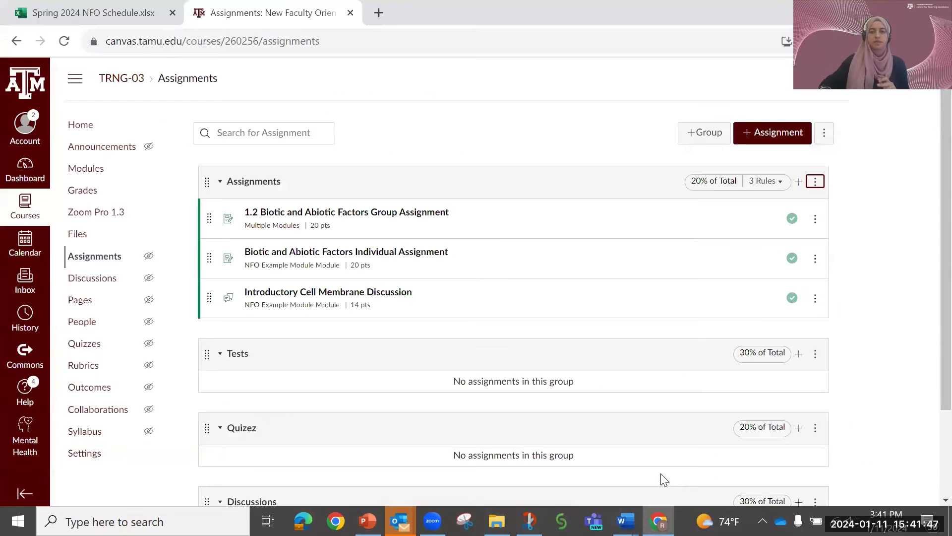
left_click(90, 196)
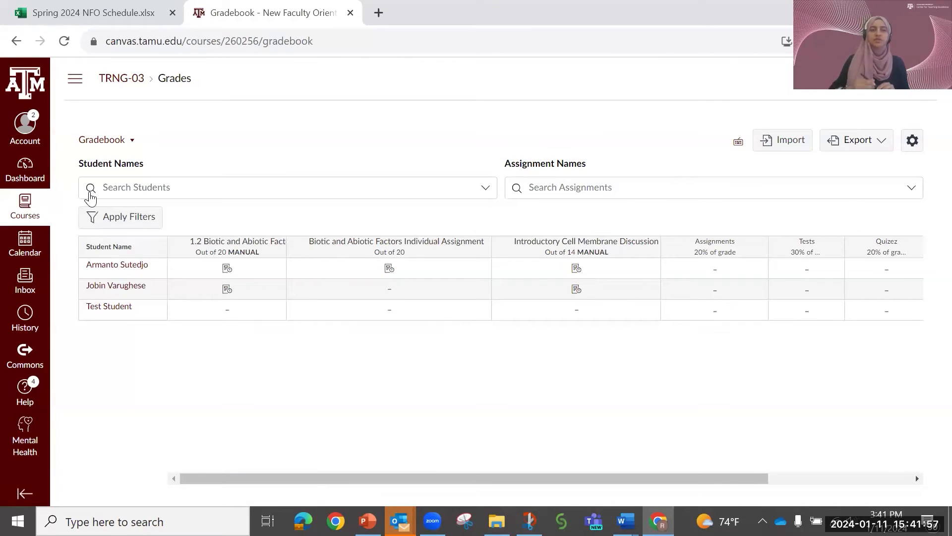
left_click(913, 144)
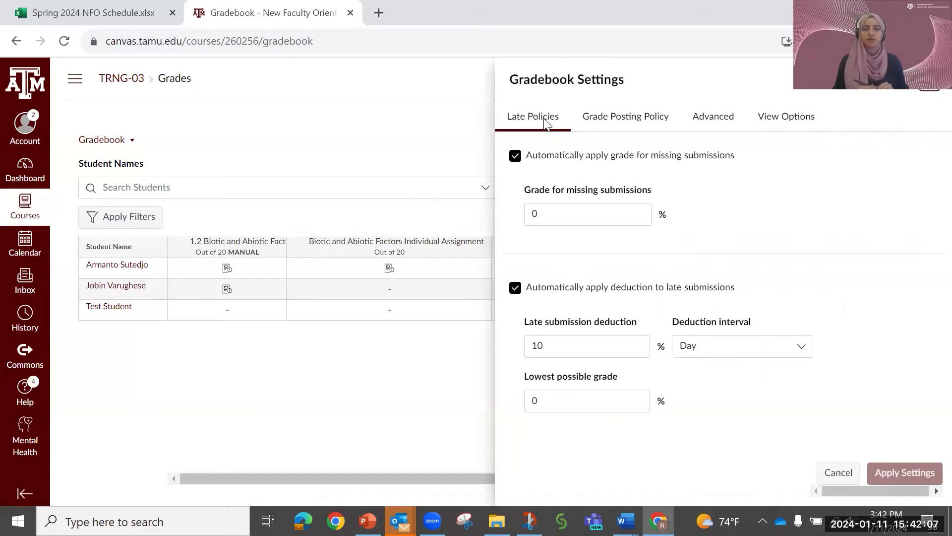
- Turn the automatic grade for missing submissions off and on again, and select its grade percentage
left_click(517, 158)
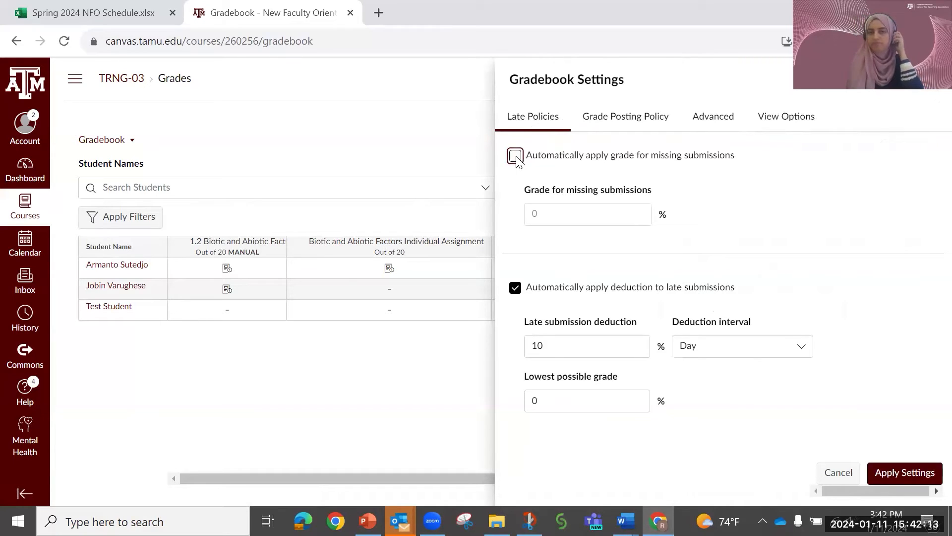
left_click(516, 157)
left_click_drag(564, 214, 528, 213)
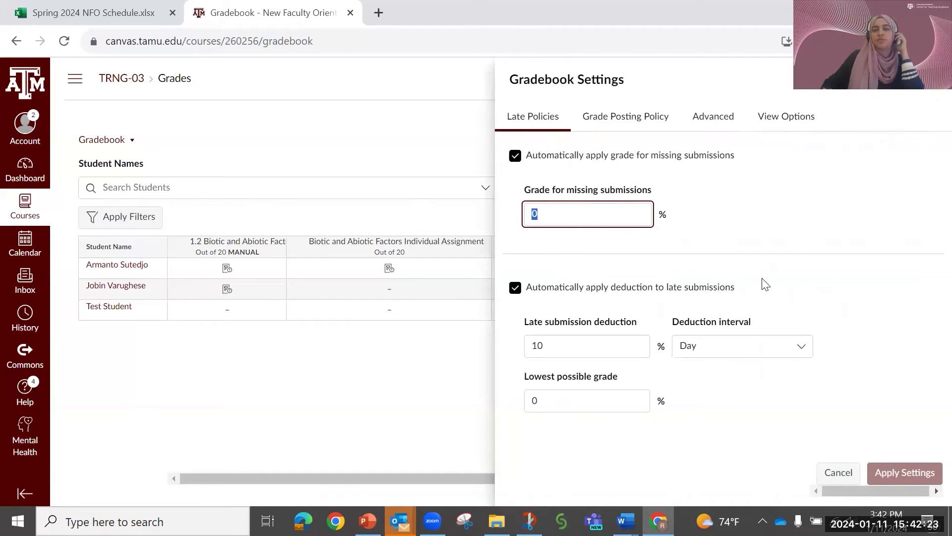
- Set the automatic late submission deduction to 5% with Hour as the deduction interval
left_click(776, 351)
left_click(735, 391)
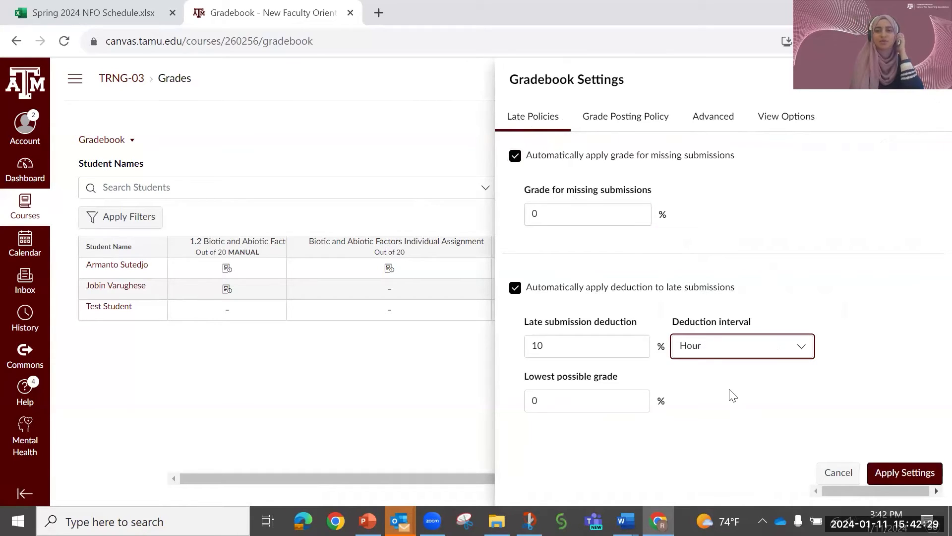
left_click_drag(541, 346, 522, 350)
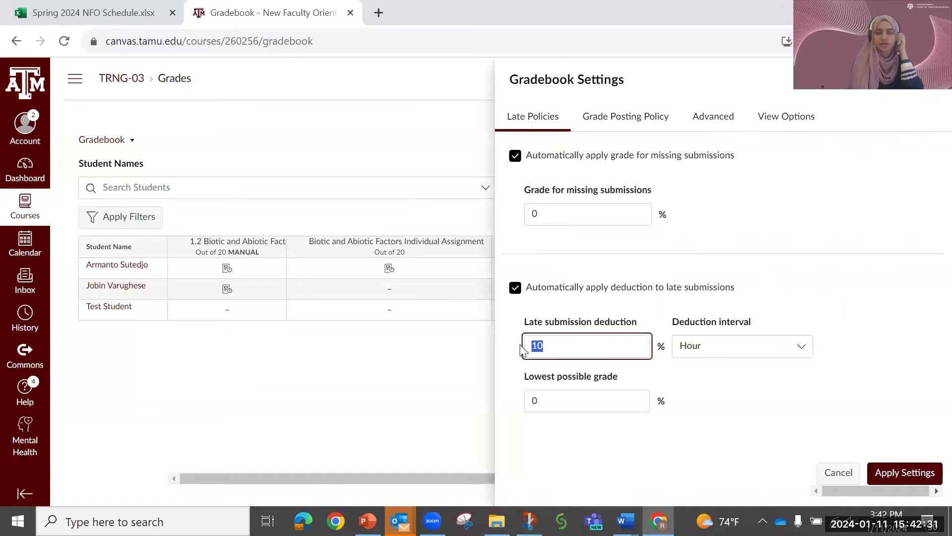
type("5")
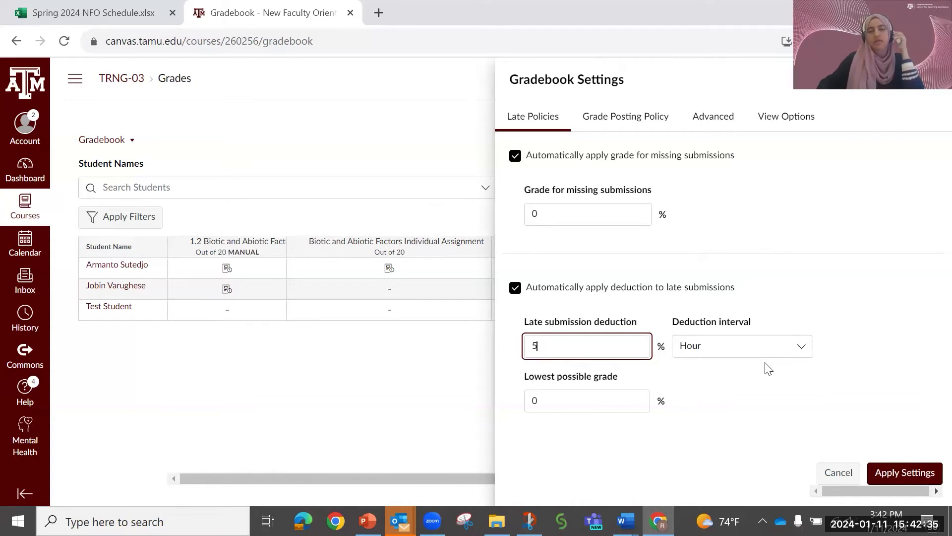
- Highlight the lowest possible grade percentage in the late submission deduction settings
left_click(545, 404)
left_click_drag(545, 405, 526, 403)
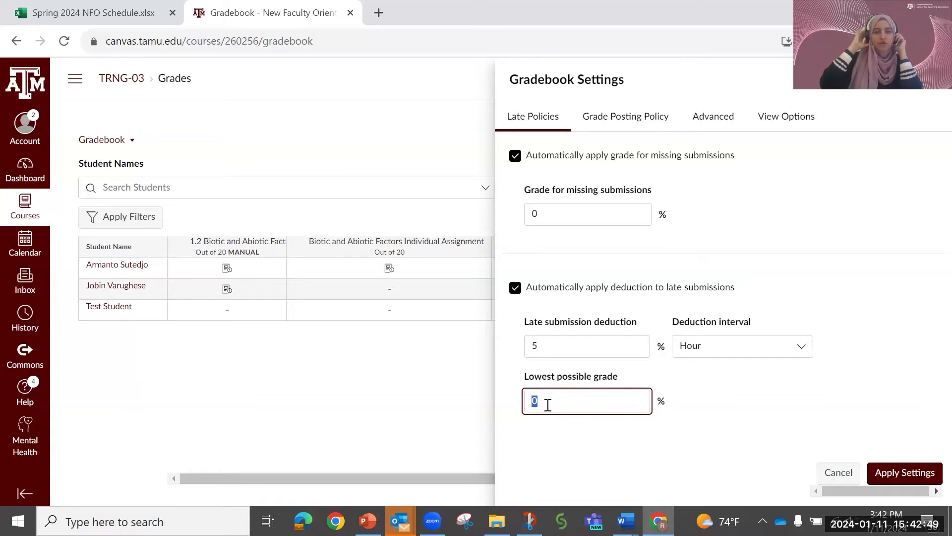
left_click(589, 445)
left_click(536, 400)
double_click(535, 399)
left_click(573, 450)
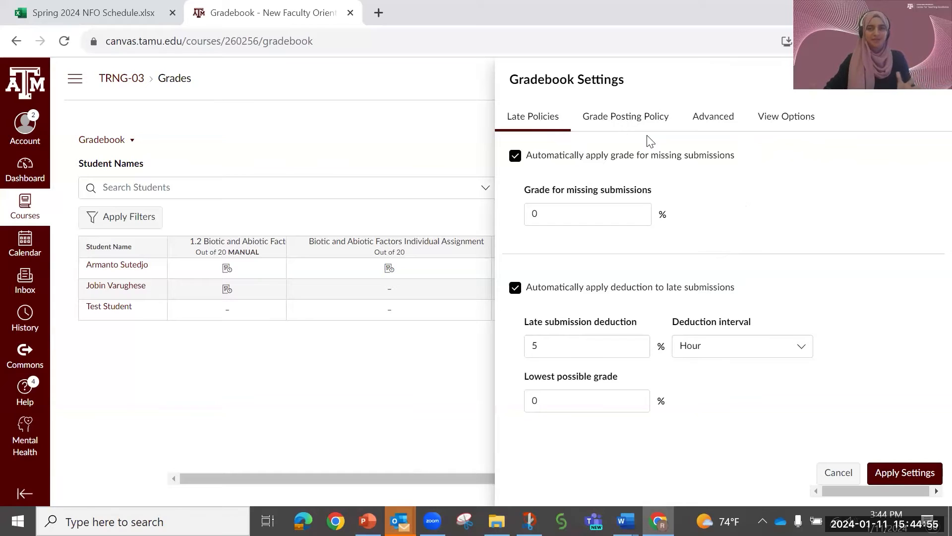
- Compare the automatic and manual grade posting policies, choose Automatically Post Grades and apply the gradebook settings
left_click(624, 127)
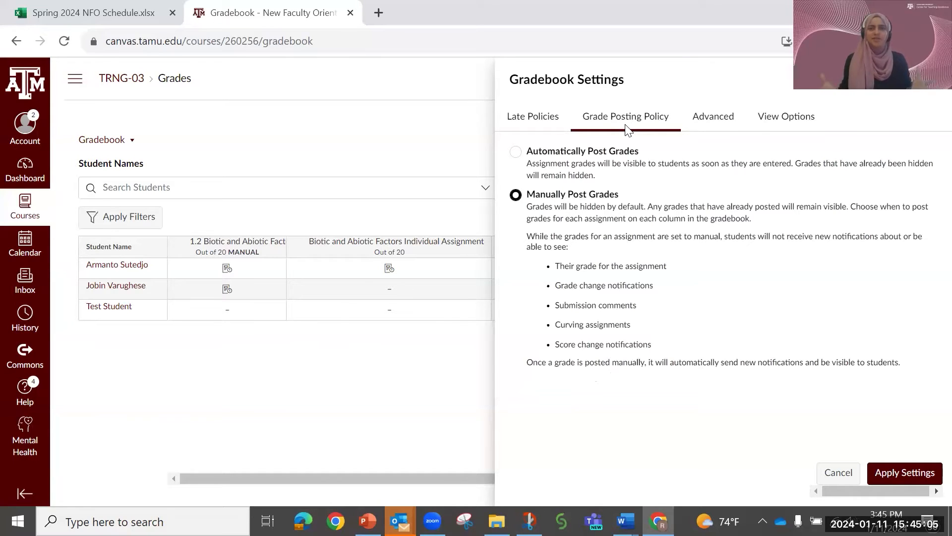
left_click(516, 152)
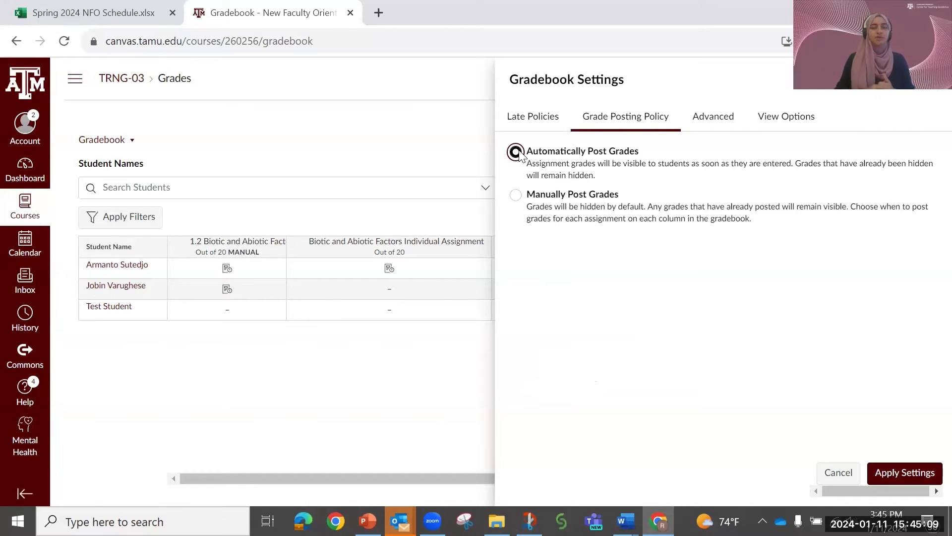
left_click(515, 195)
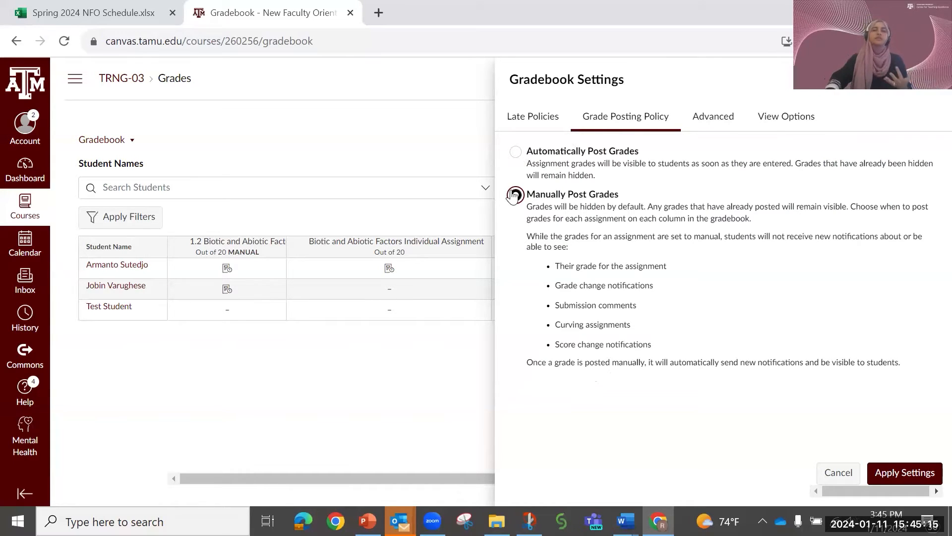
left_click(518, 162)
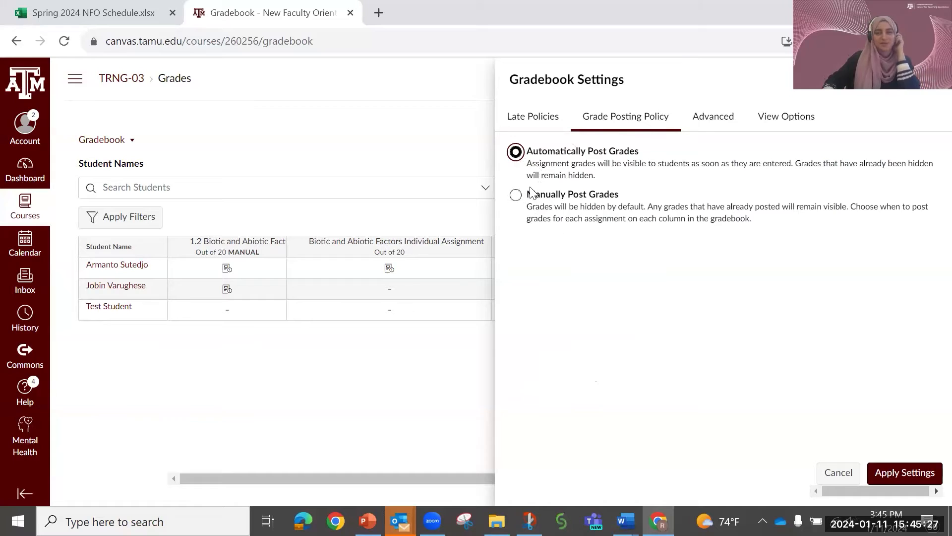
left_click(517, 196)
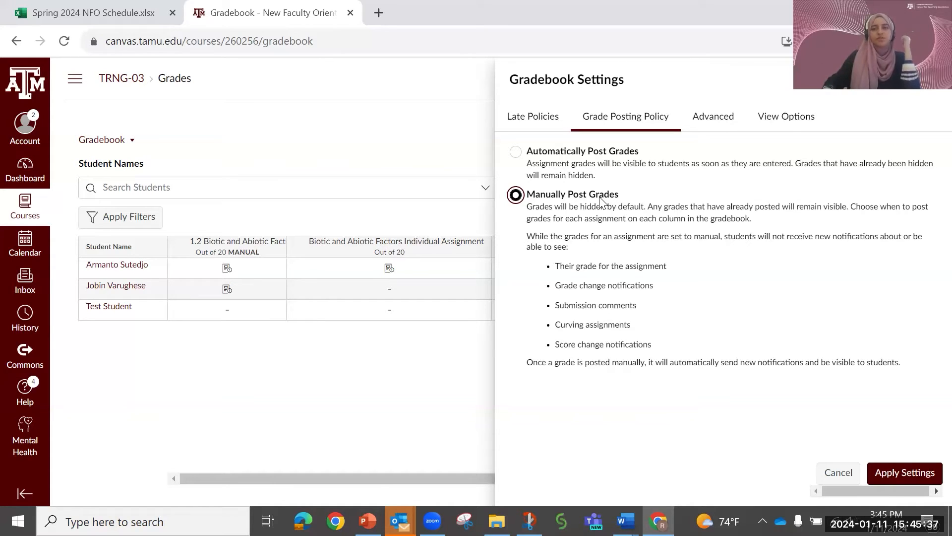
left_click(516, 155)
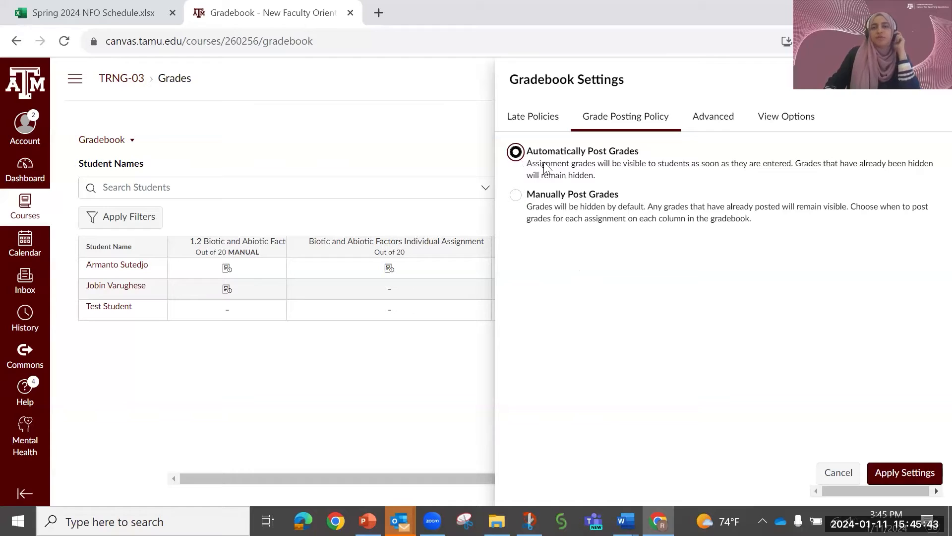
left_click(907, 472)
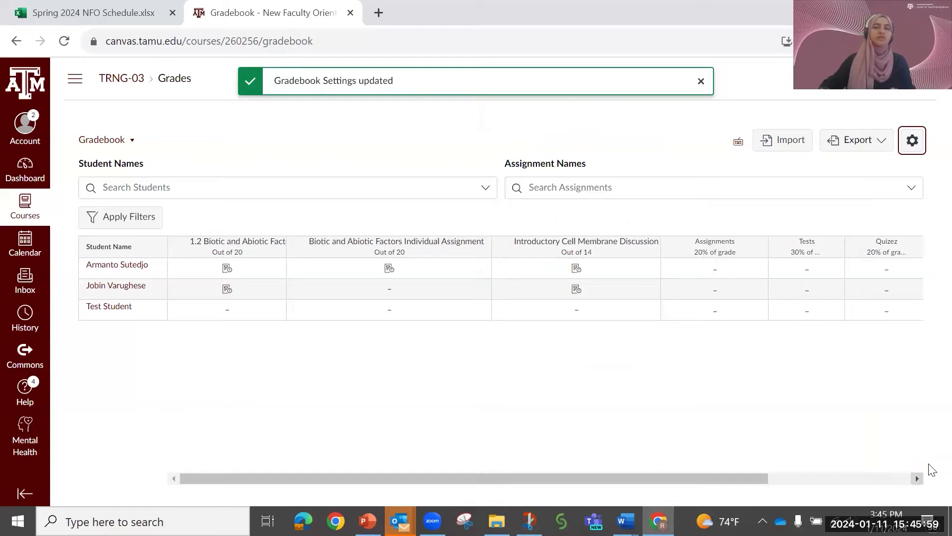
- Set the grade posting policy of Introductory Cell Membrane Discussion to Manually and save it
mouse_move(650, 257)
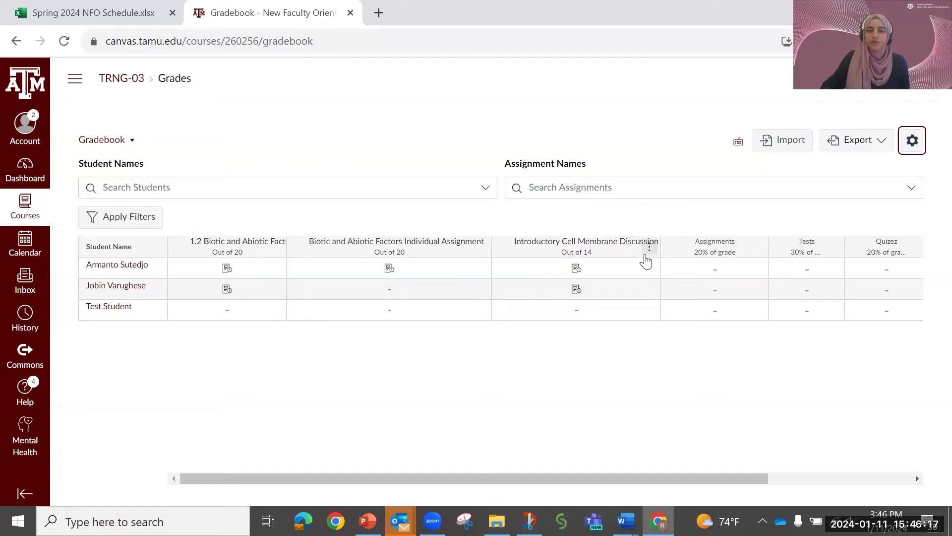
left_click(649, 251)
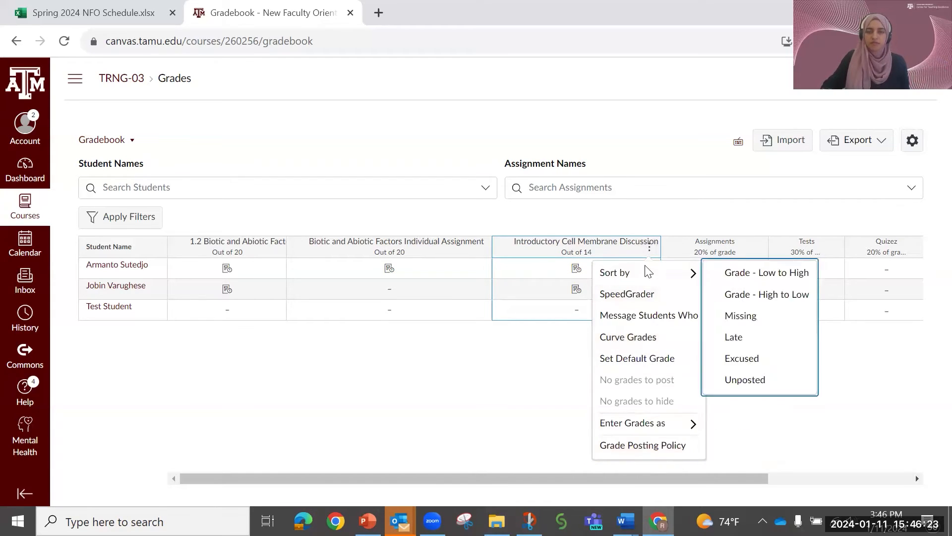
left_click(649, 446)
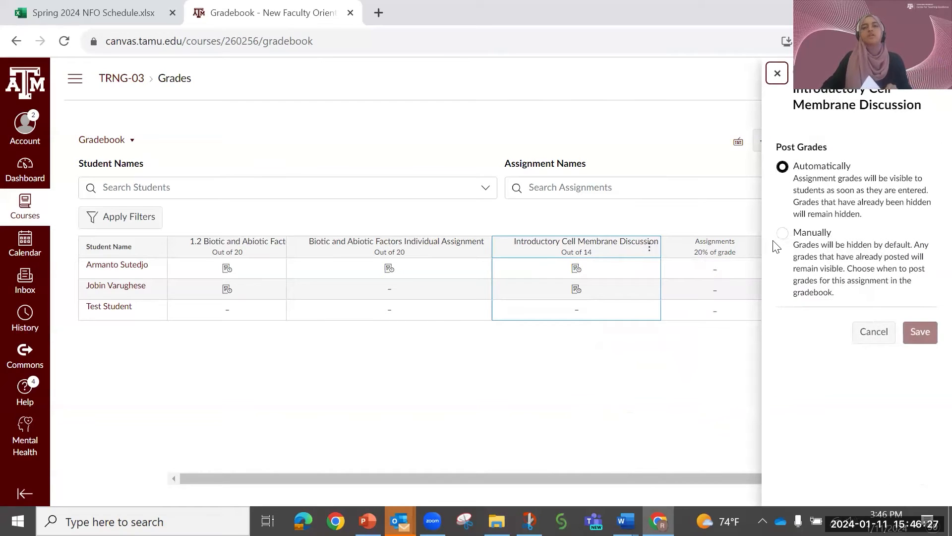
left_click(783, 233)
scroll(806, 243, "down", 2)
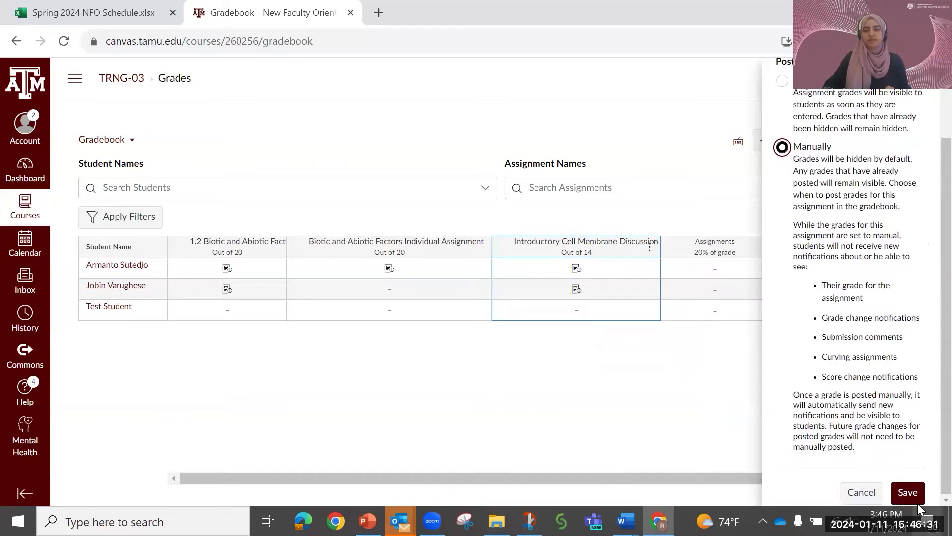
left_click(908, 492)
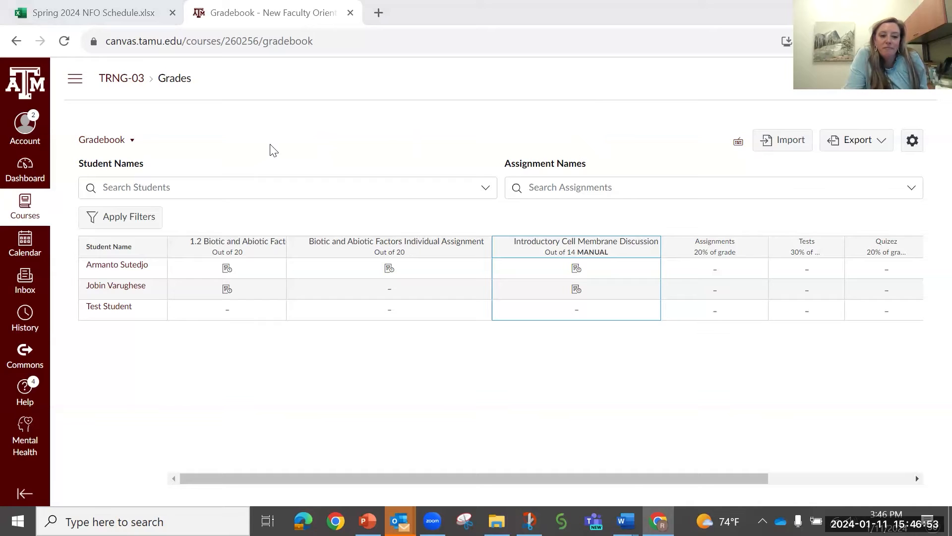
- Review the course-wide grade posting policy and the one for Biotic and Abiotic Factors Individual Assignment, closing each without changes
left_click(914, 140)
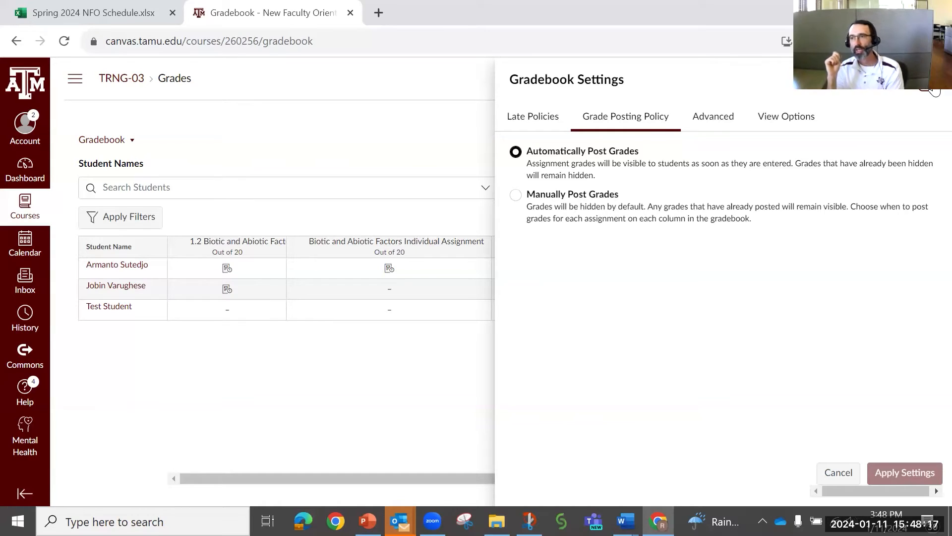
left_click(934, 90)
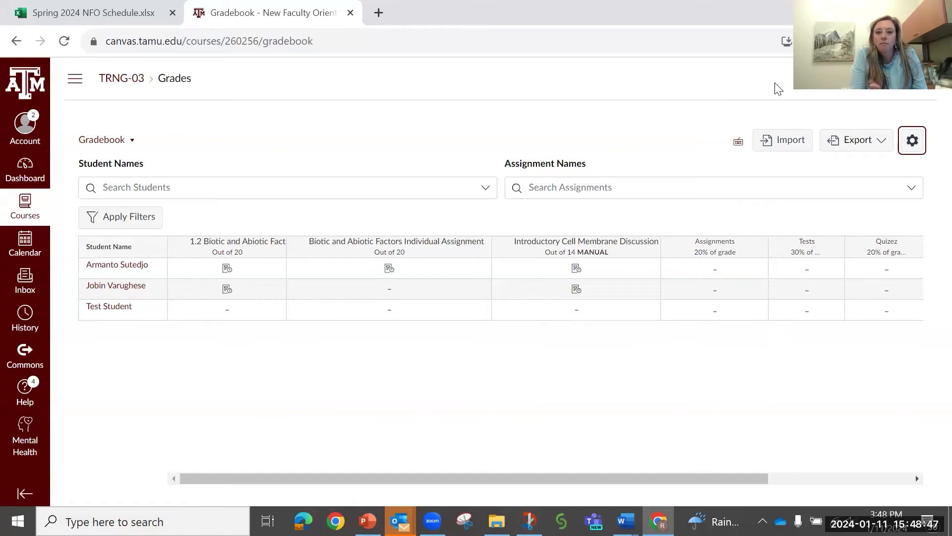
mouse_move(651, 252)
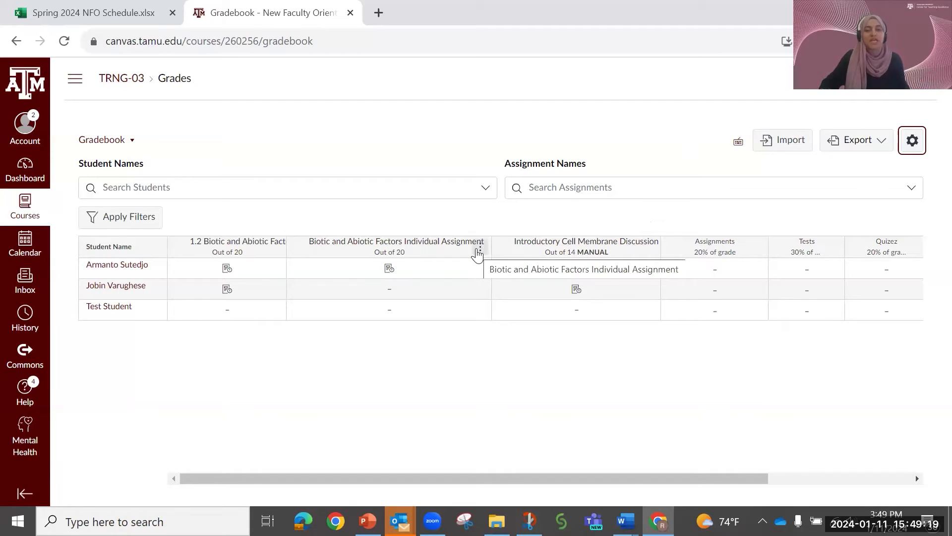
left_click(479, 250)
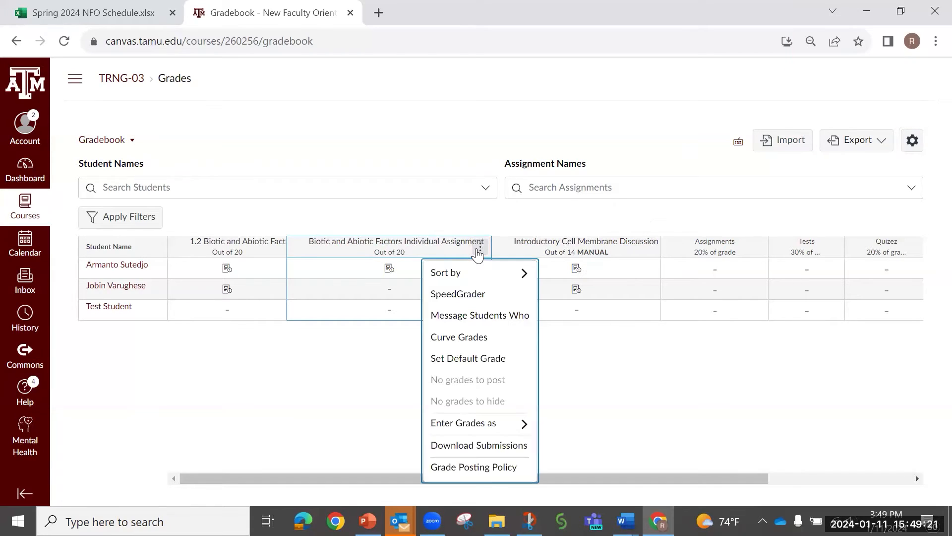
left_click(484, 468)
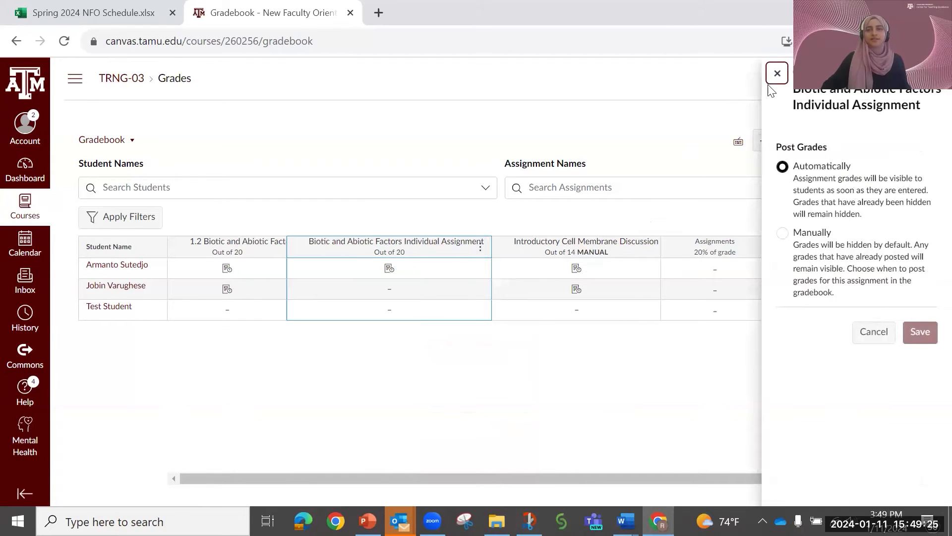
left_click(777, 73)
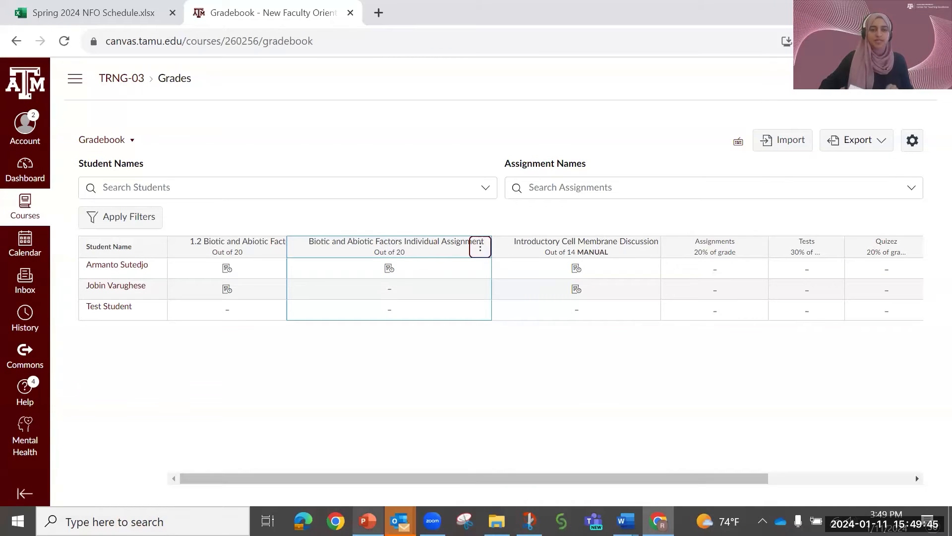
- Switch to the PowerPoint slide show at "Step #6: Set Late Policies"
left_click(367, 520)
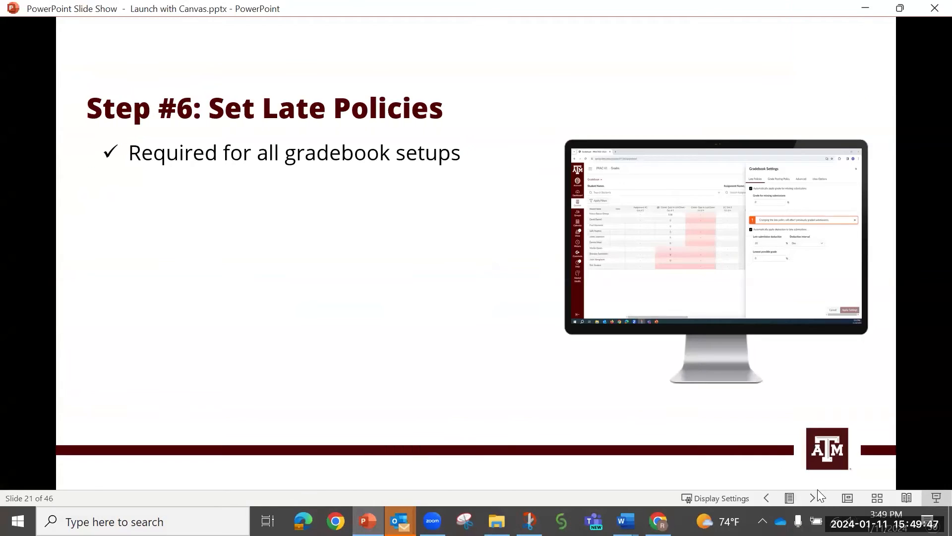
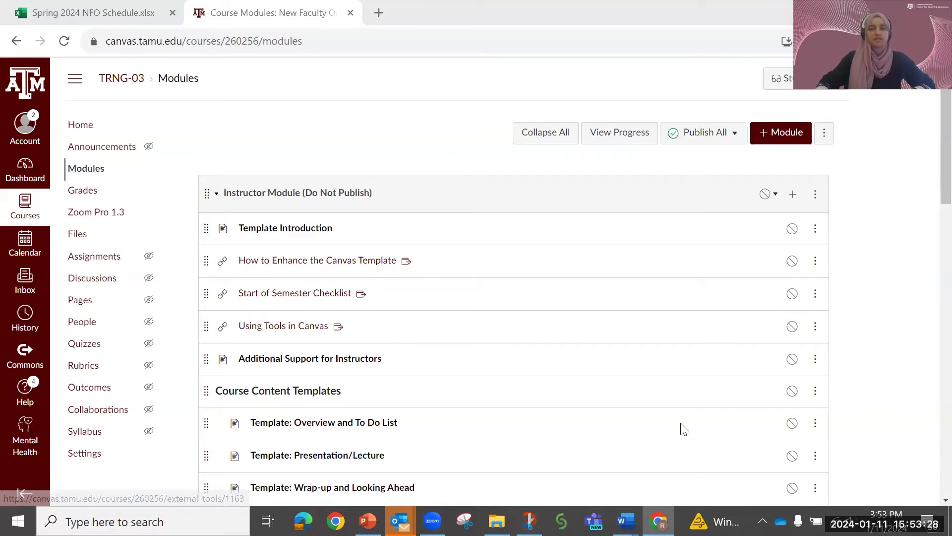
- Look through the course's Modules page, from the Instructor Module and Student Resources to the NFO Example Module
scroll(679, 403, "down", 20)
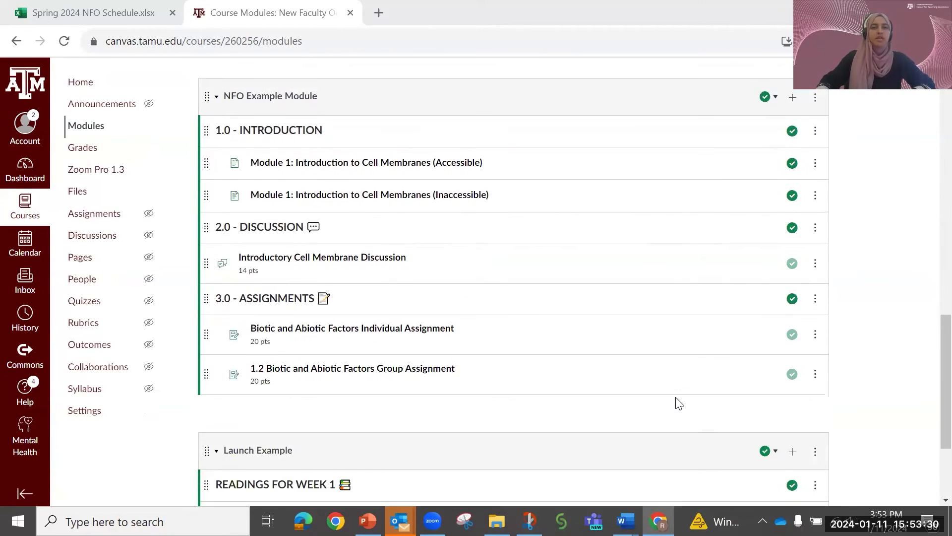
scroll(679, 403, "up", 20)
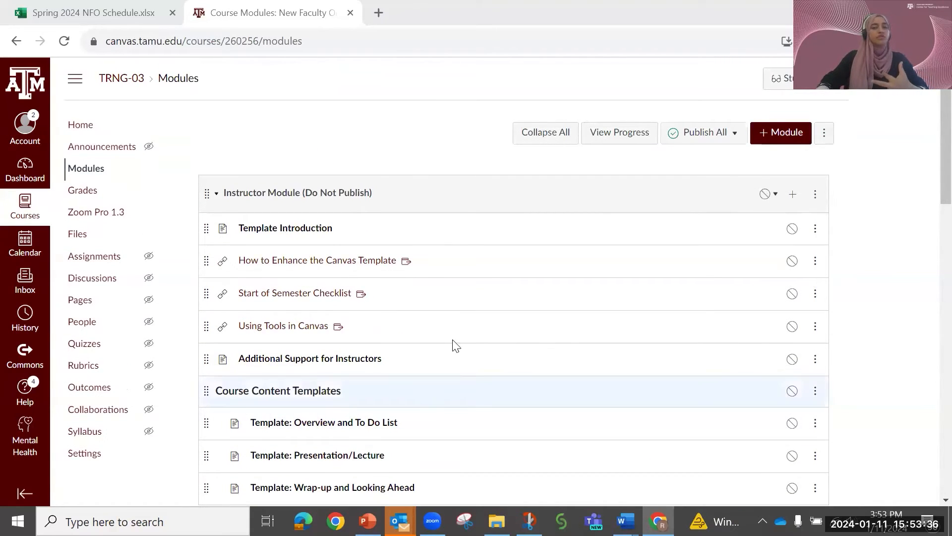
scroll(446, 347, "down", 2)
scroll(436, 332, "up", 2)
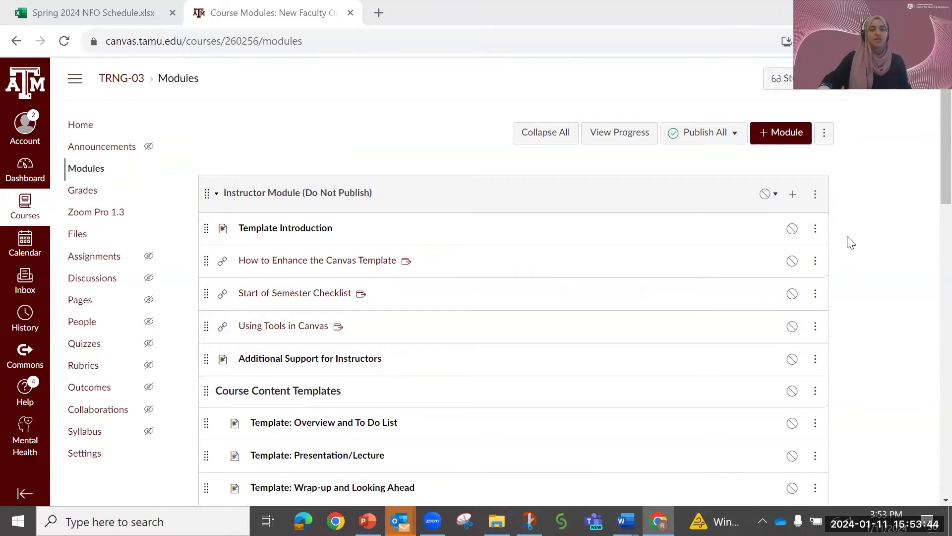
scroll(851, 243, "down", 2)
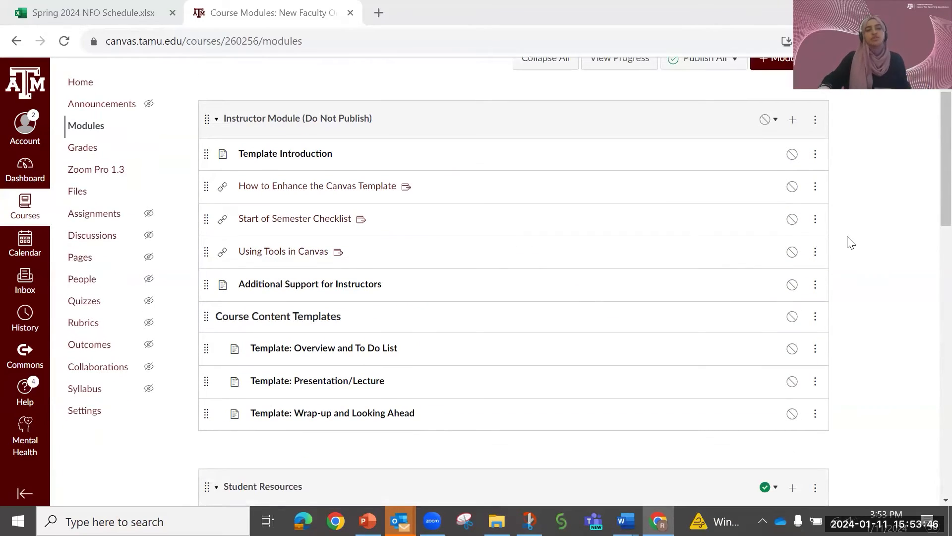
scroll(851, 243, "down", 2)
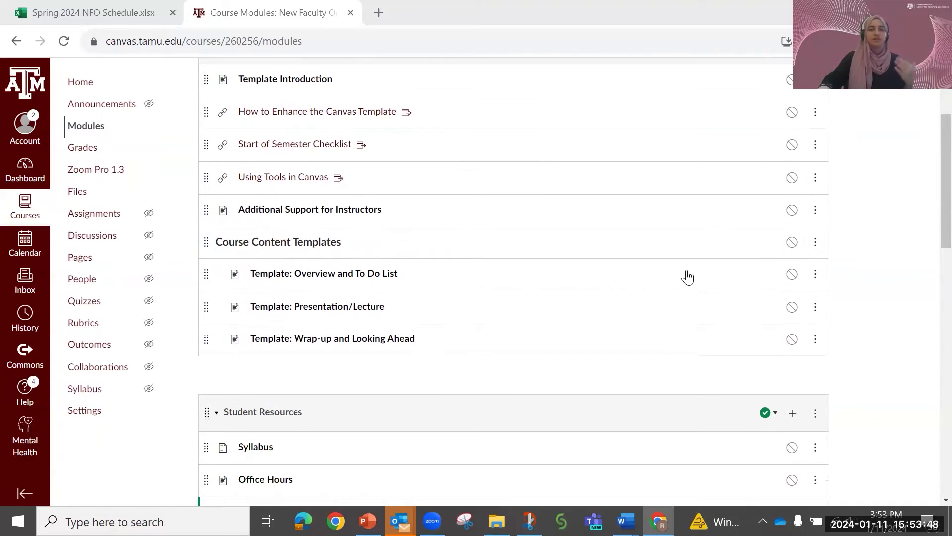
scroll(880, 301, "down", 6)
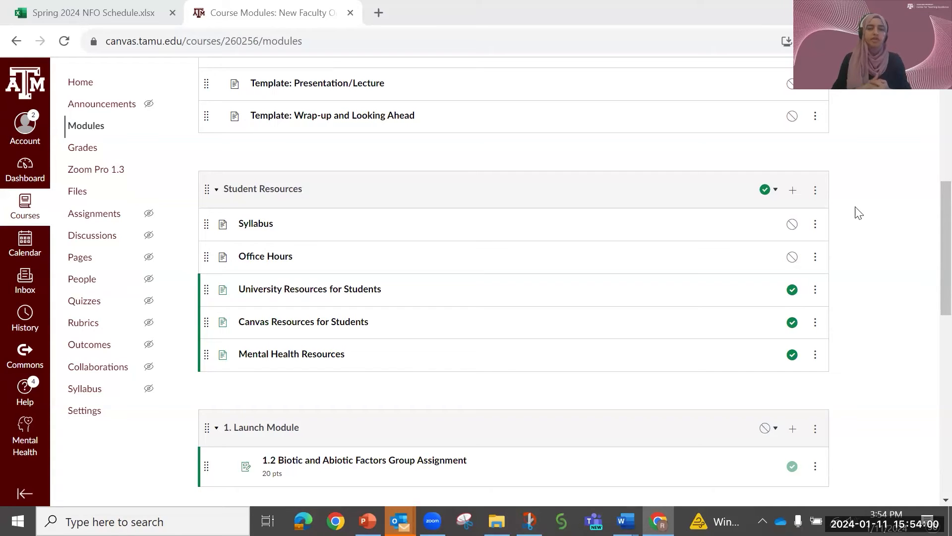
scroll(866, 232, "down", 2)
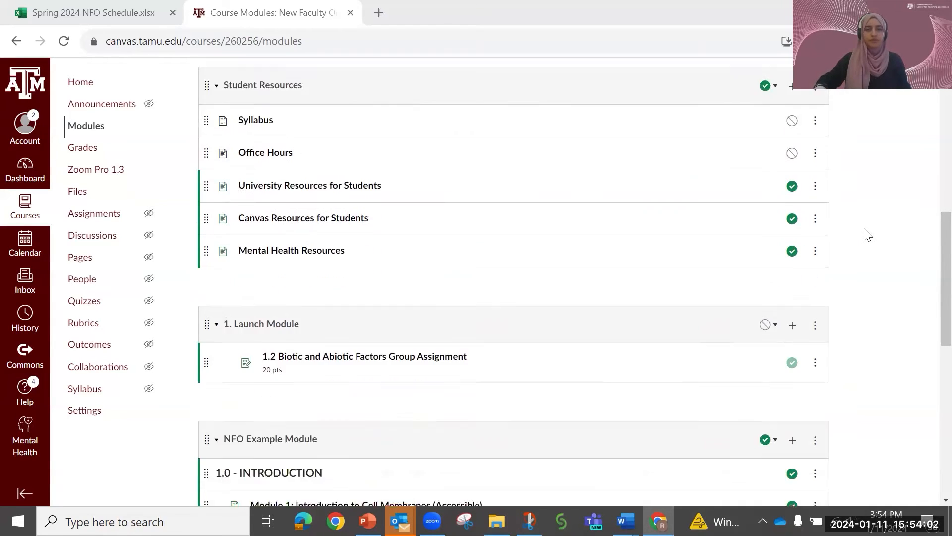
scroll(867, 234, "down", 8)
scroll(868, 236, "up", 15)
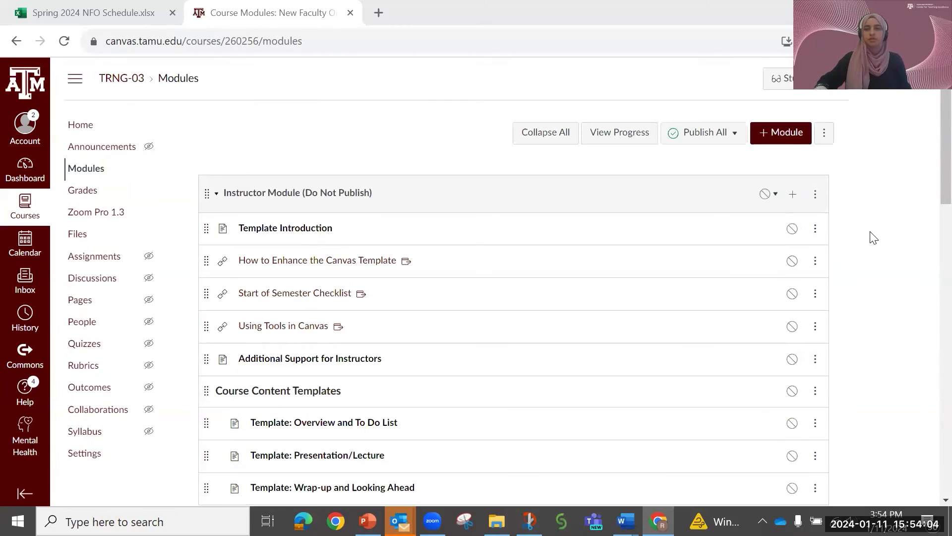
- Start a new module named Week 1, enable Lock until, and view the unlock date calendar without picking a date
left_click(776, 140)
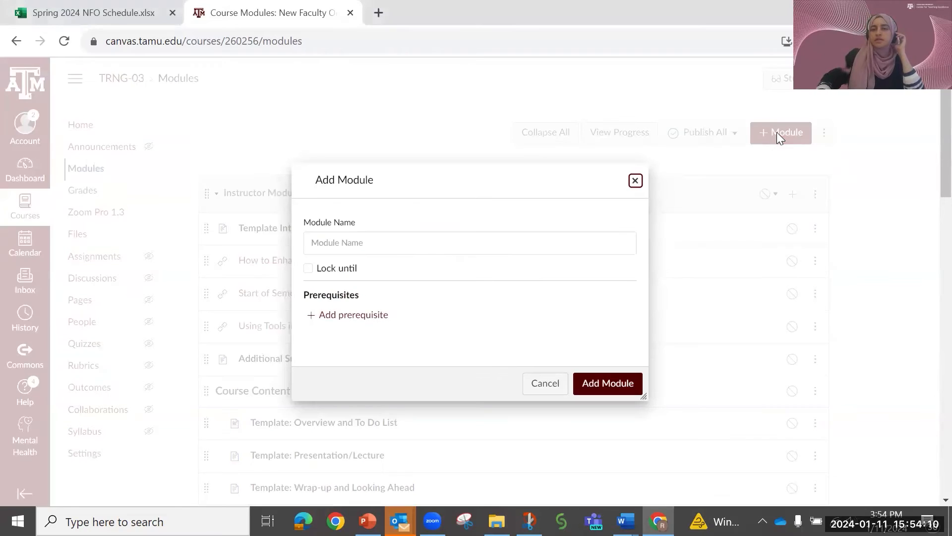
left_click(494, 245)
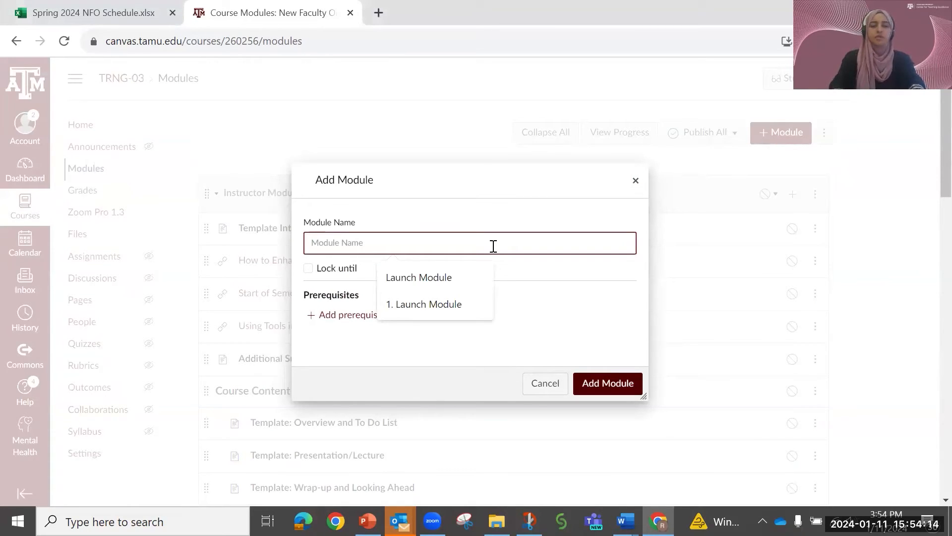
type("Week 1")
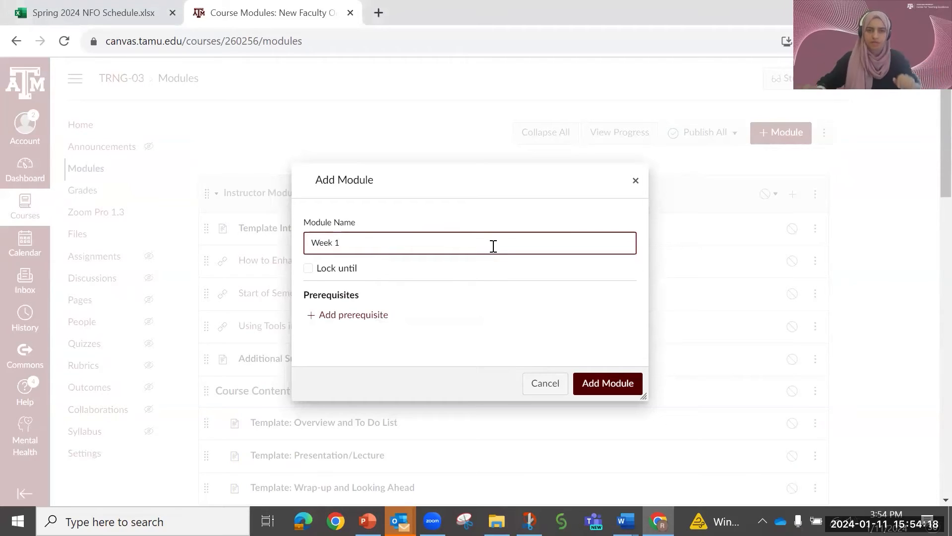
left_click(308, 270)
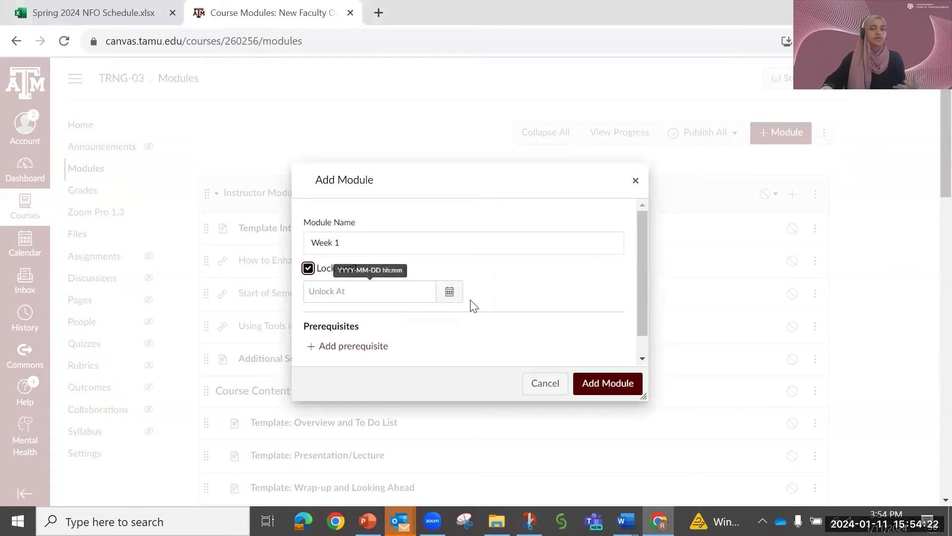
left_click(454, 296)
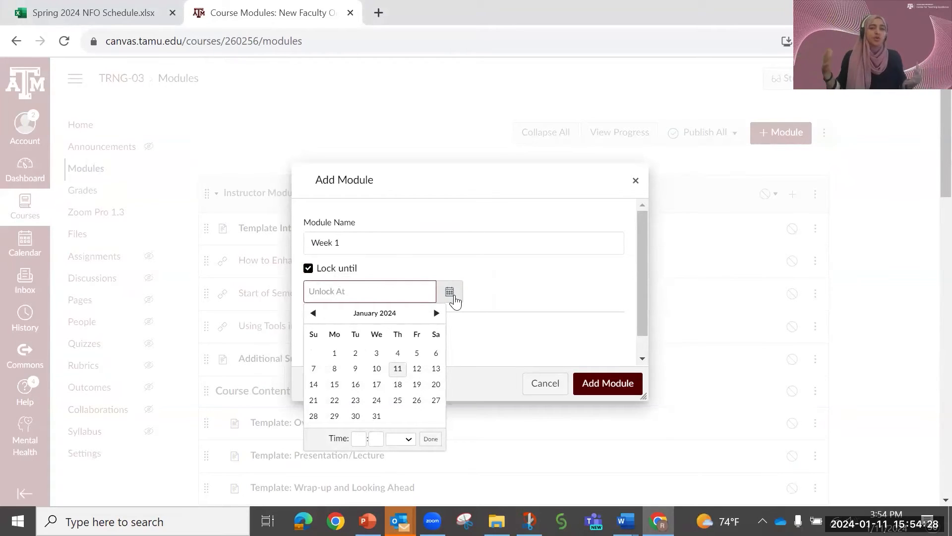
left_click(472, 271)
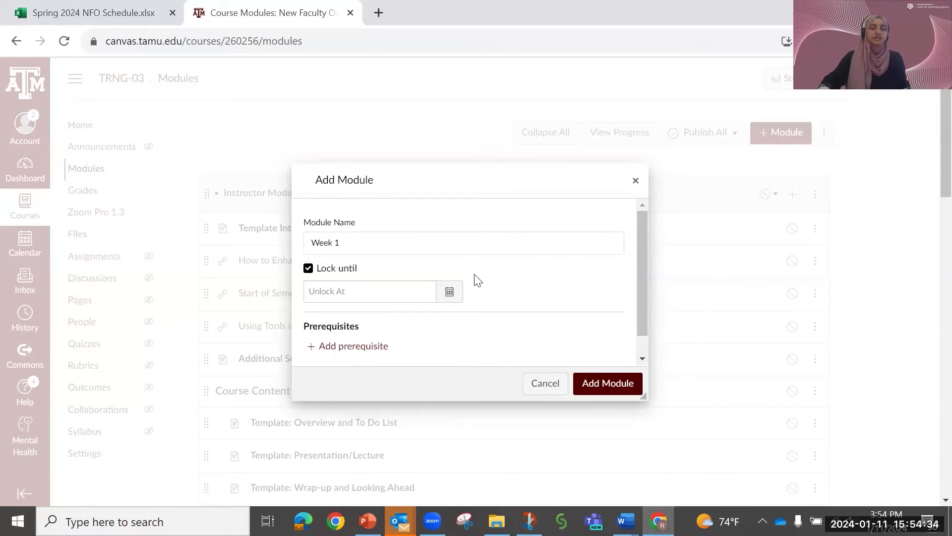
- Add Instructor Module (Do Not Publish) as a prerequisite of the Week 1 module and create the module
left_click(317, 347)
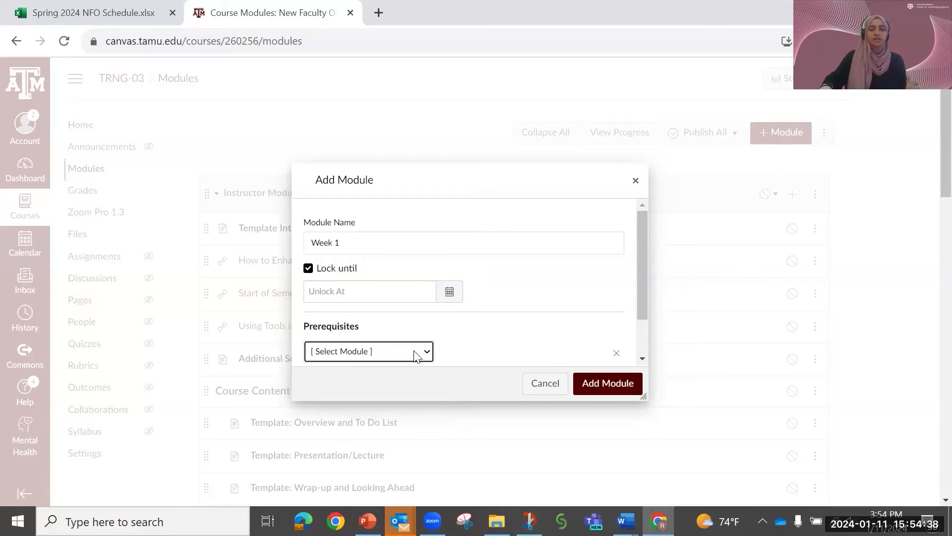
scroll(424, 342, "down", 1)
scroll(417, 306, "up", 1)
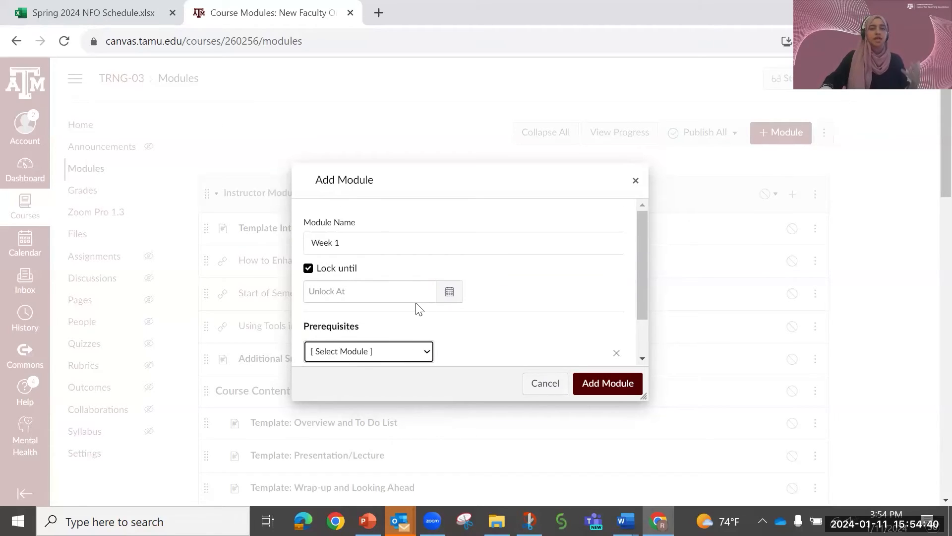
scroll(437, 350, "down", 1)
left_click(410, 300)
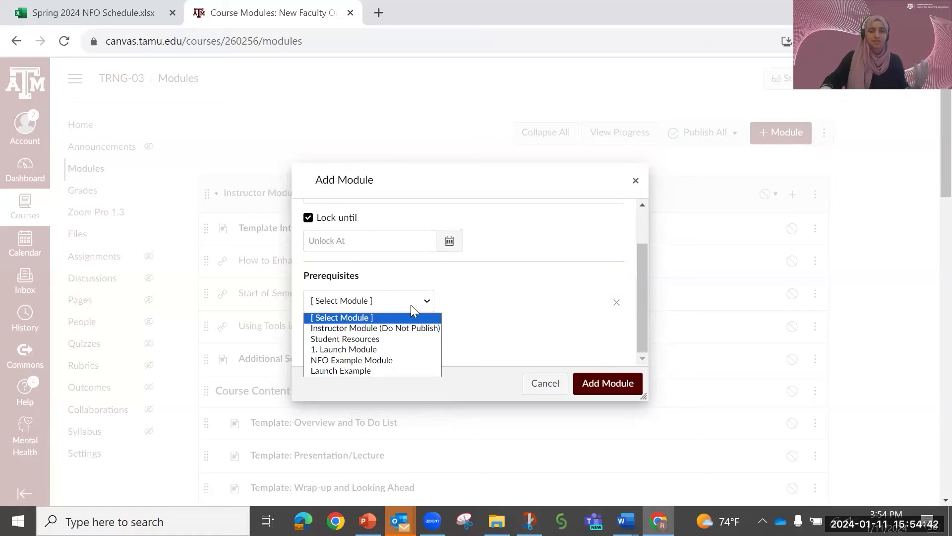
left_click(382, 331)
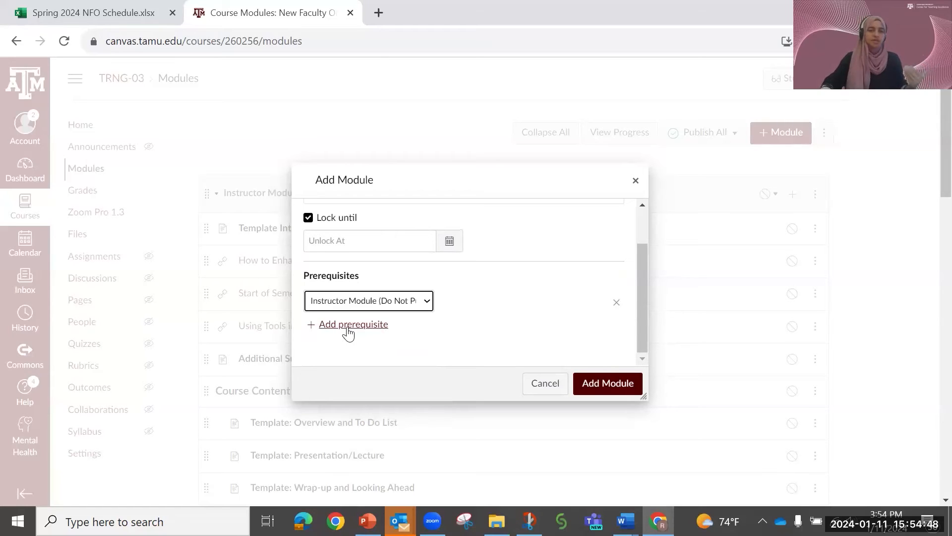
left_click(608, 385)
- Move the Week 1 module to the top of the module list, trying the Before placement option first
scroll(620, 383, "down", 3)
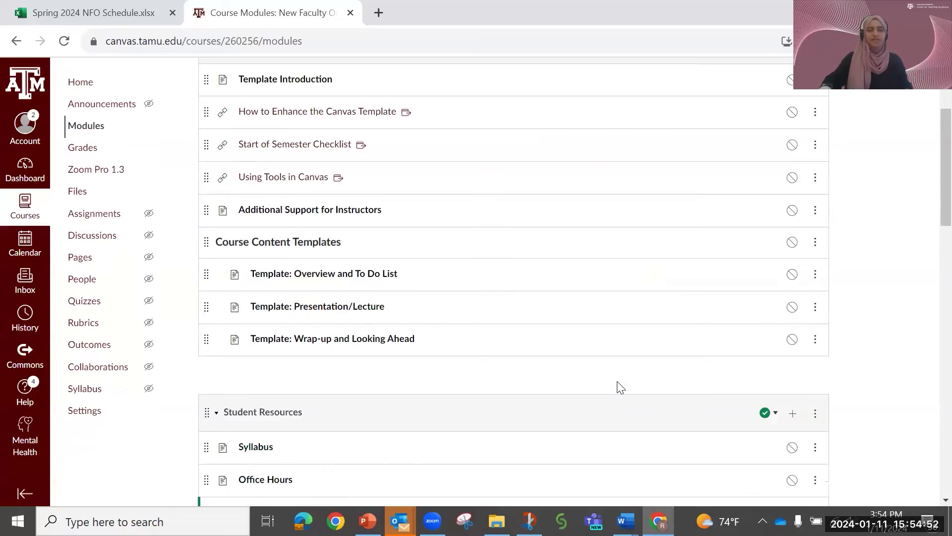
scroll(620, 388, "down", 15)
scroll(621, 387, "down", 4)
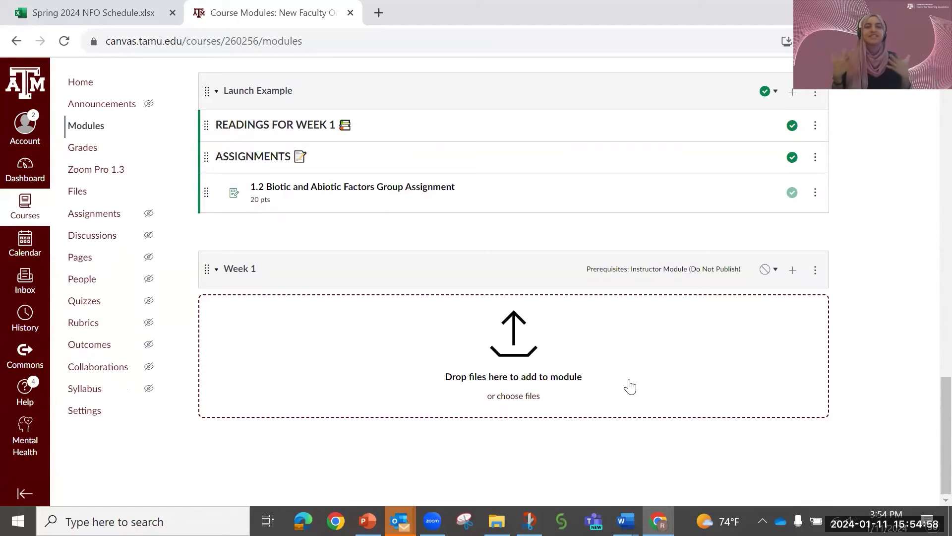
left_click(815, 271)
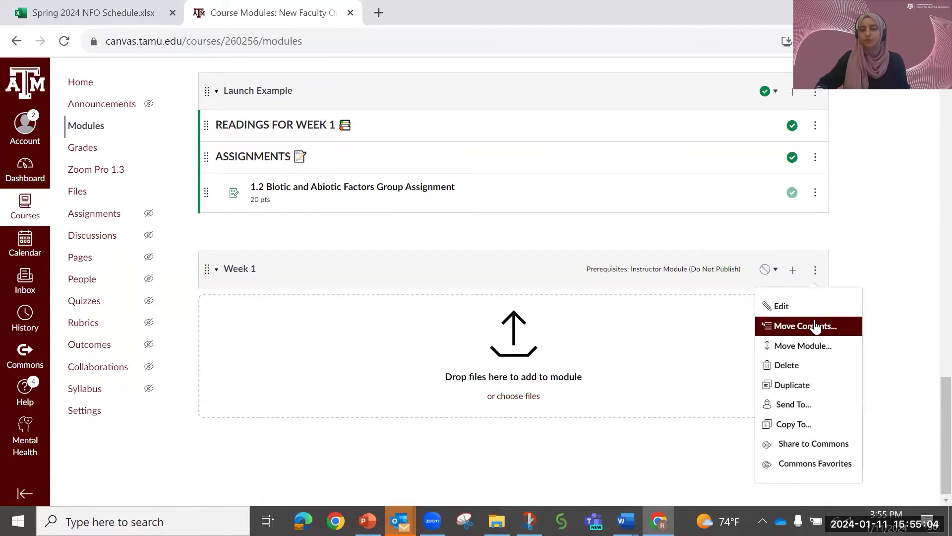
left_click(803, 346)
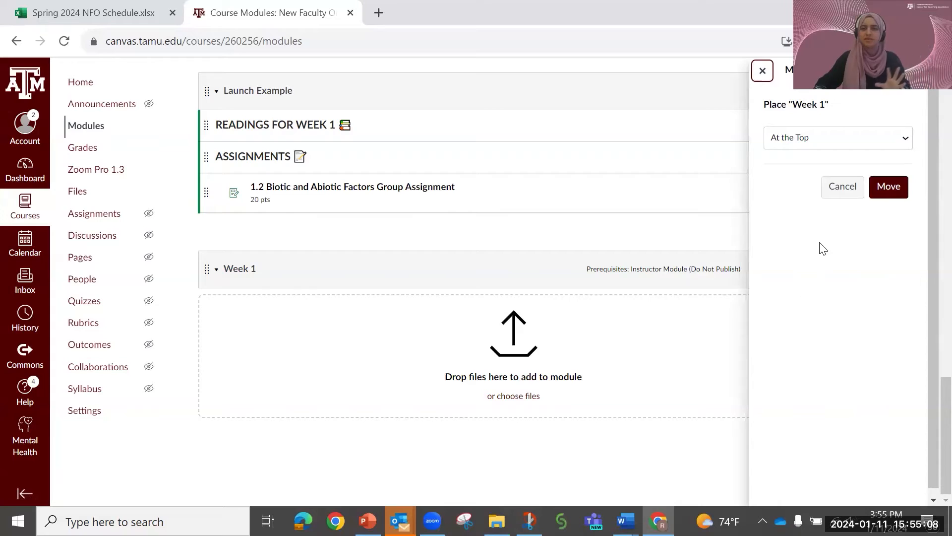
left_click(806, 140)
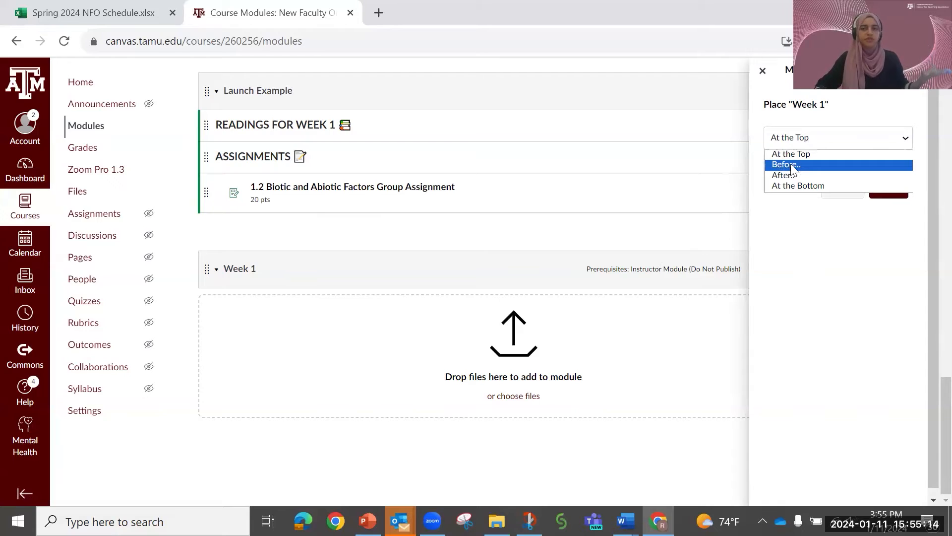
left_click(790, 164)
left_click(815, 146)
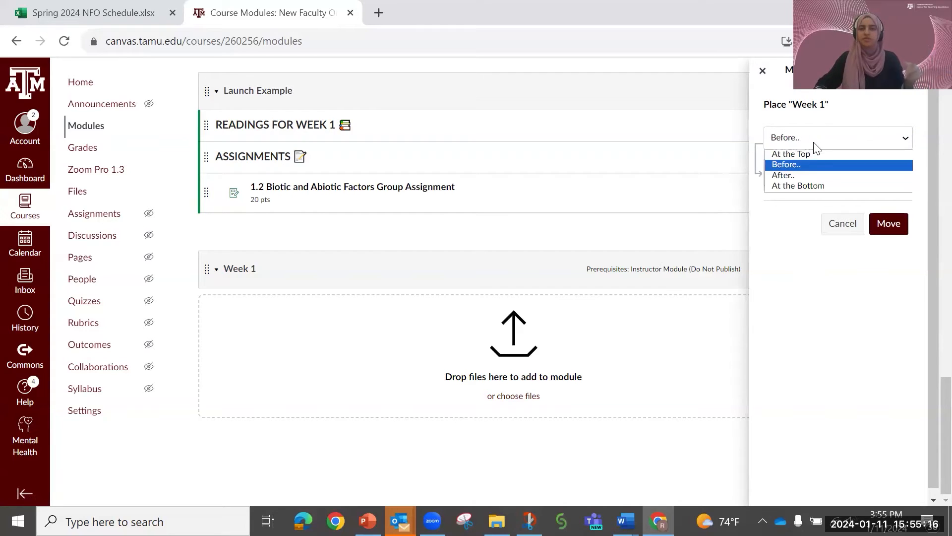
left_click(804, 153)
left_click(883, 187)
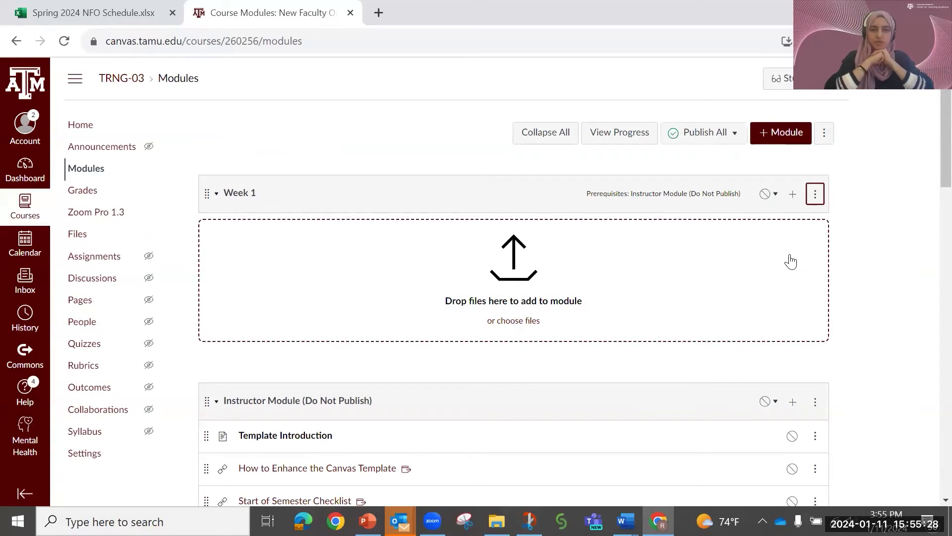
- Begin adding an item to Week 1, reviewing the item types and choosing to create an assignment named Example Assignment
left_click(793, 196)
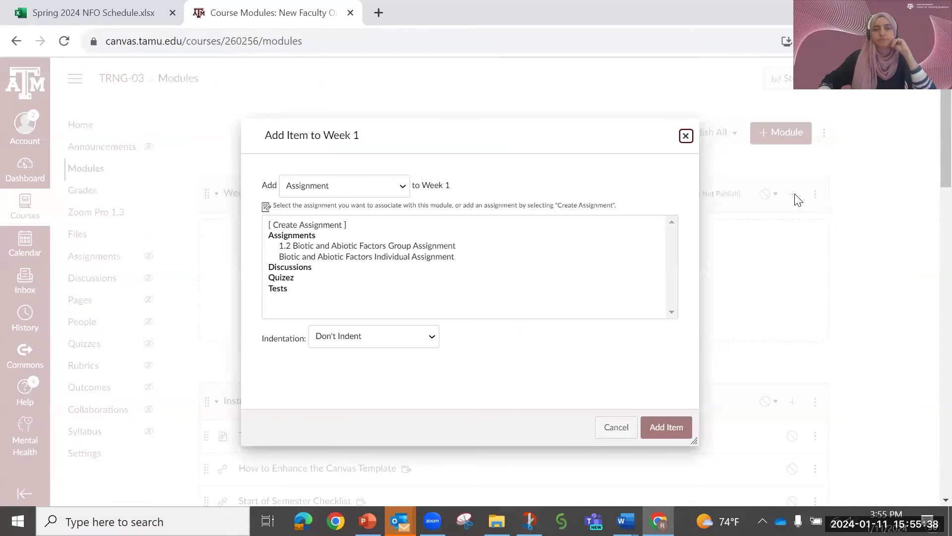
left_click(391, 192)
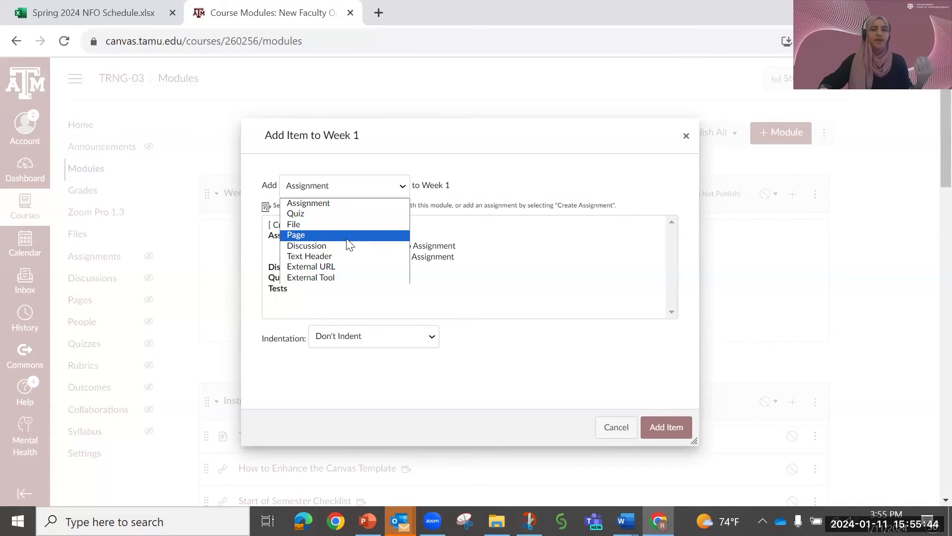
left_click(339, 208)
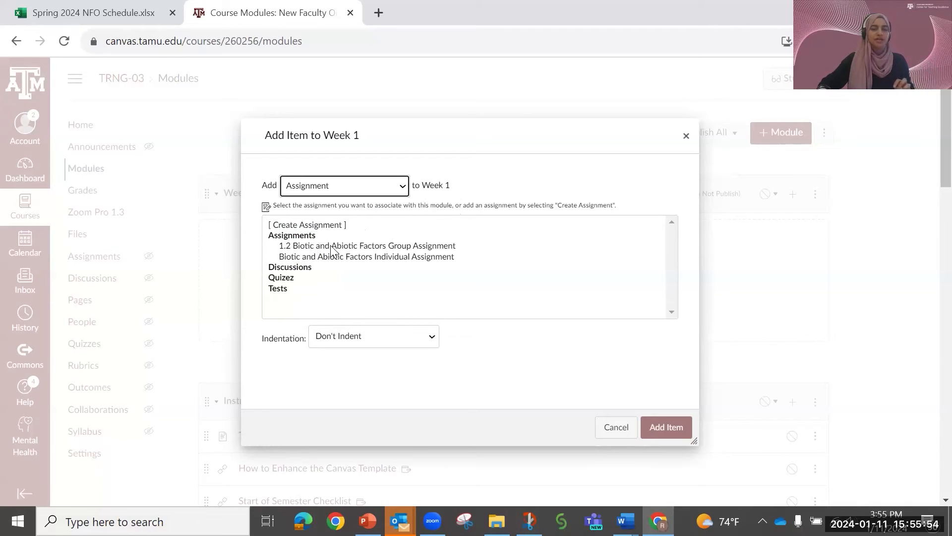
left_click(313, 225)
scroll(451, 255, "down", 1)
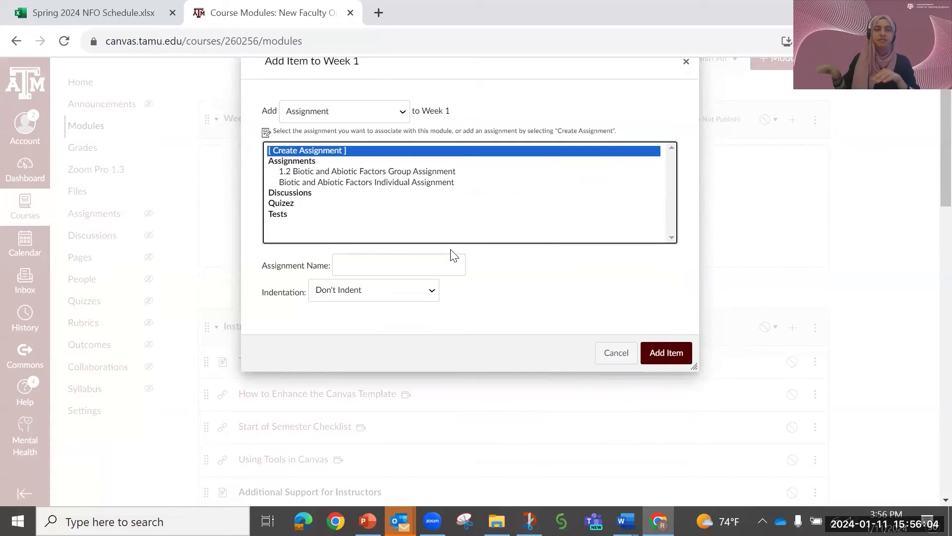
left_click(429, 262)
type("Exa")
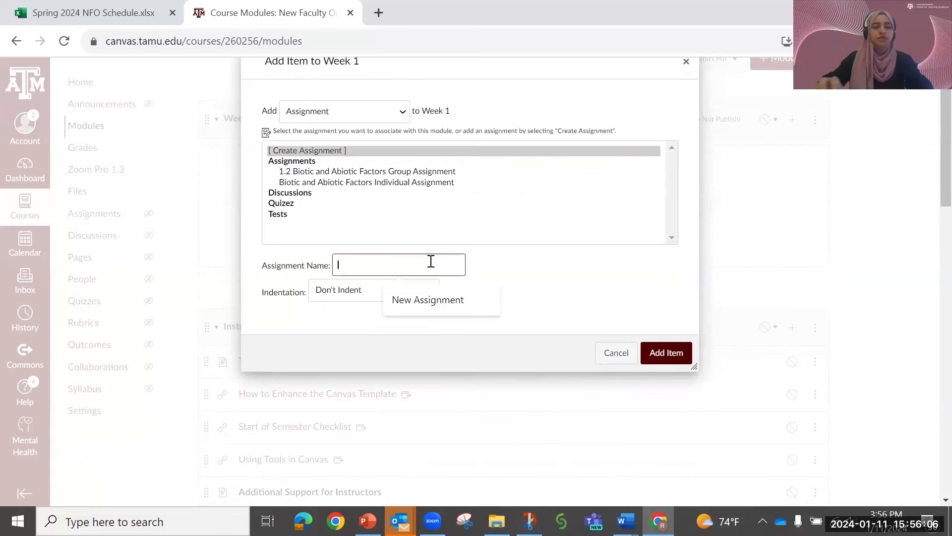
type("mple Assignmengt")
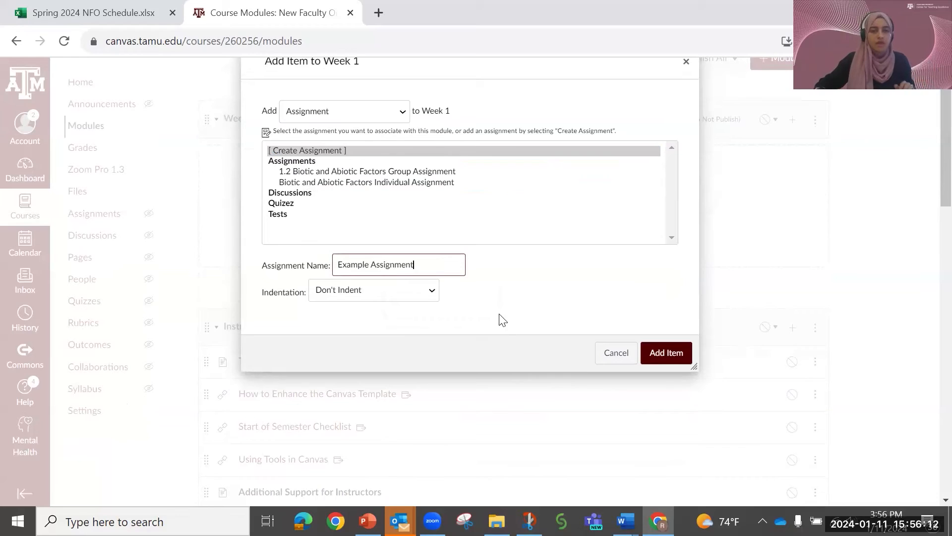
- Set the new assignment's indentation to Indent 2 levels and add it to the Week 1 module
scroll(499, 318, "down", 2)
scroll(490, 283, "up", 2)
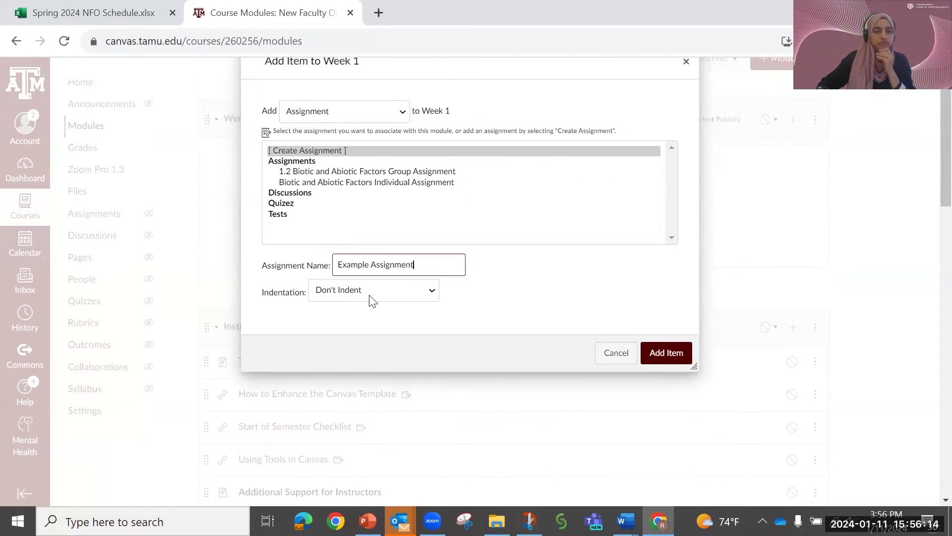
left_click(415, 293)
left_click(397, 325)
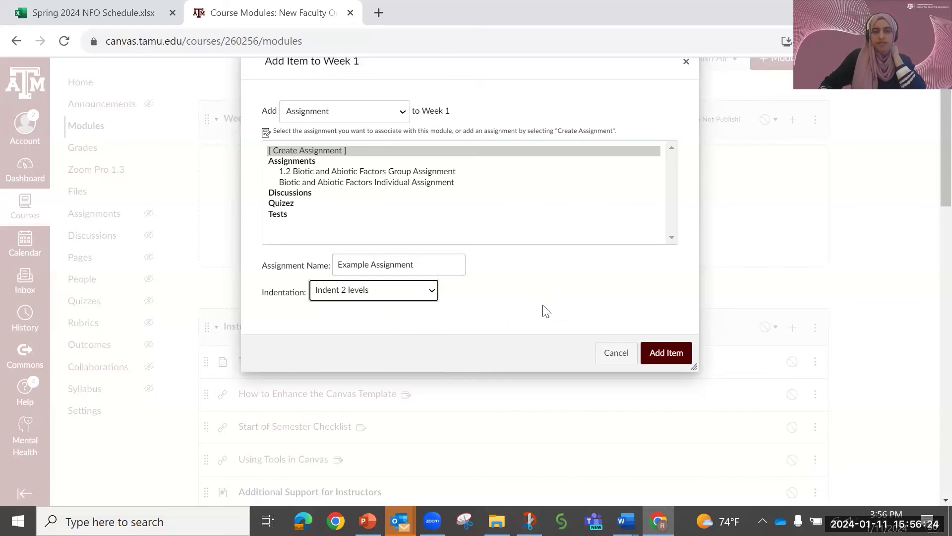
left_click(678, 356)
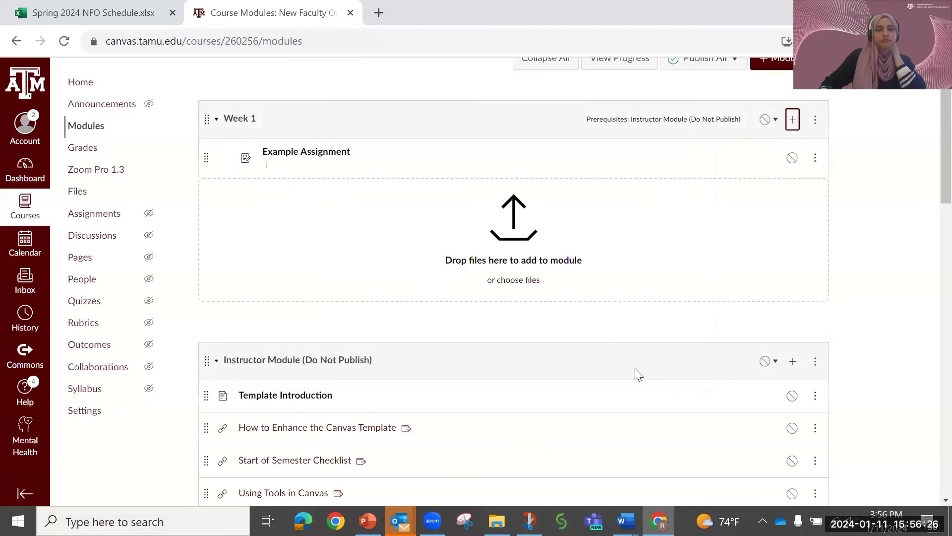
scroll(639, 374, "up", 2)
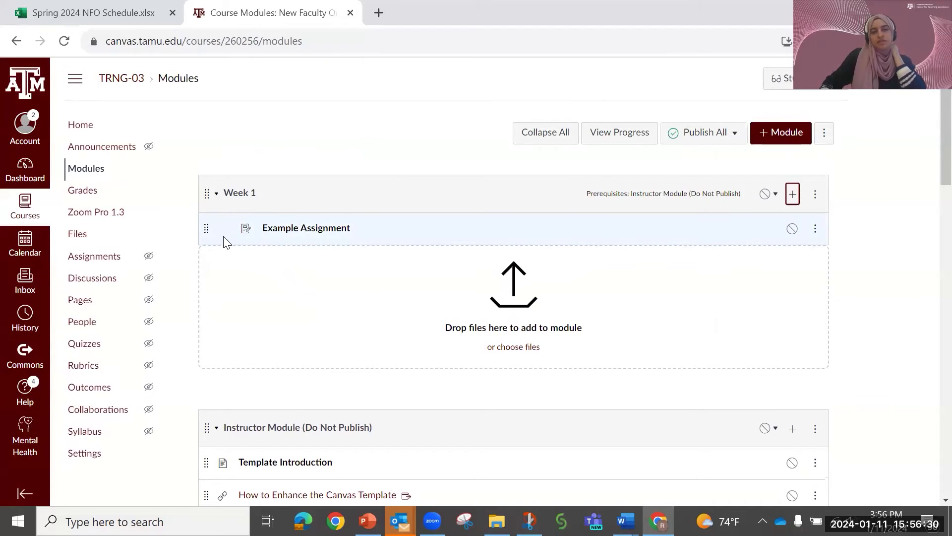
- Add the existing Biotic and Abiotic Factors Individual Assignment to the Week 1 module and publish Example Assignment
scroll(268, 353, "down", 2)
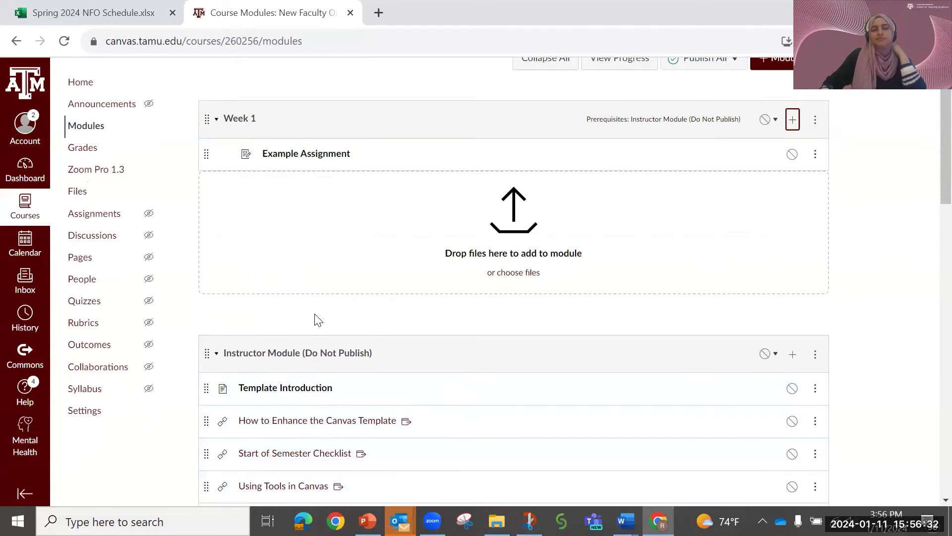
scroll(317, 318, "up", 2)
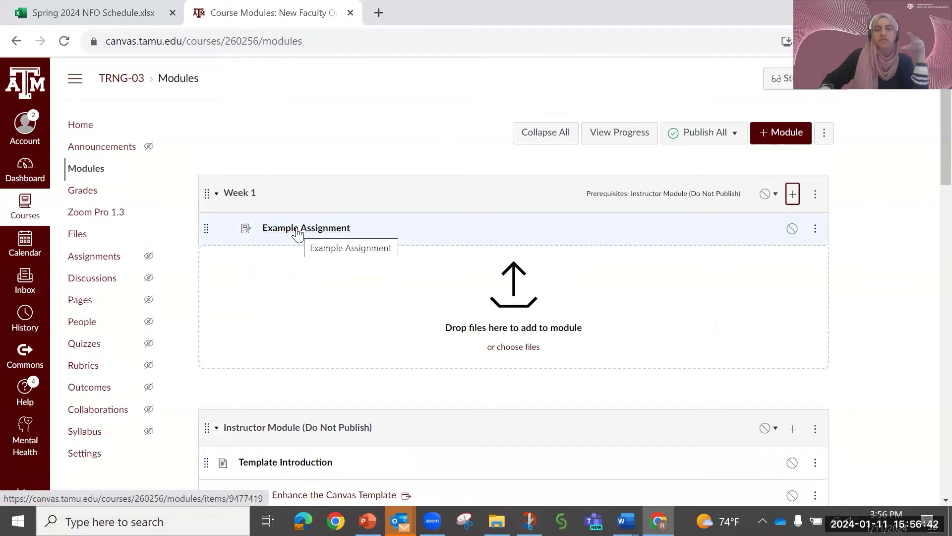
left_click(792, 196)
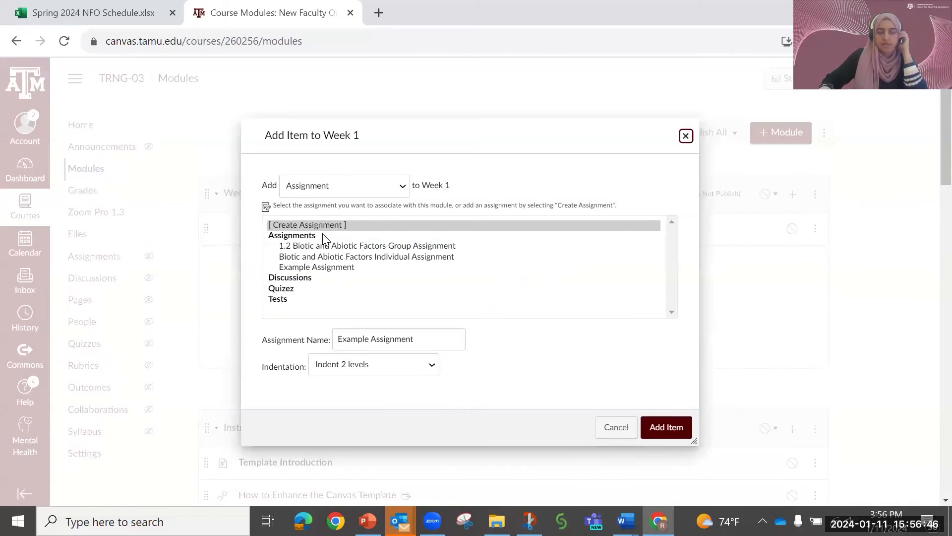
left_click(356, 188)
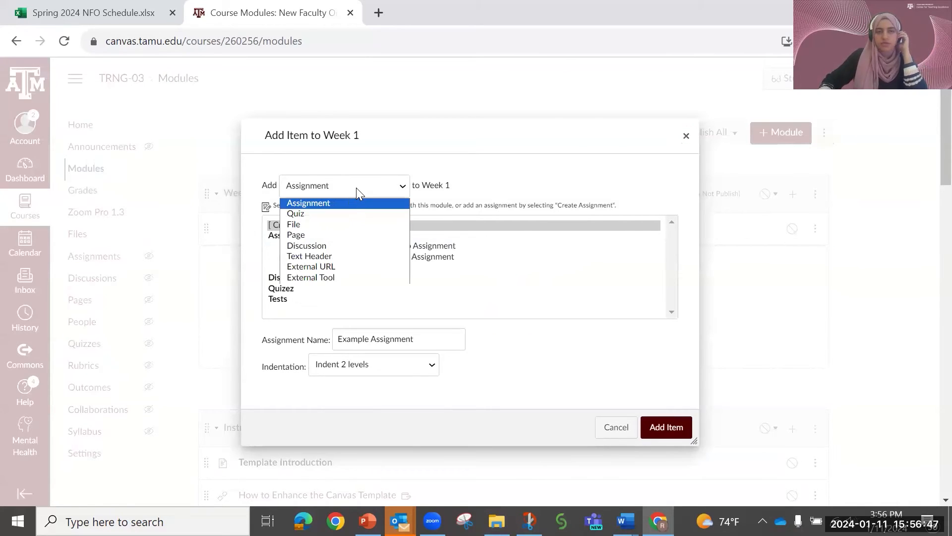
left_click(317, 203)
left_click(323, 248)
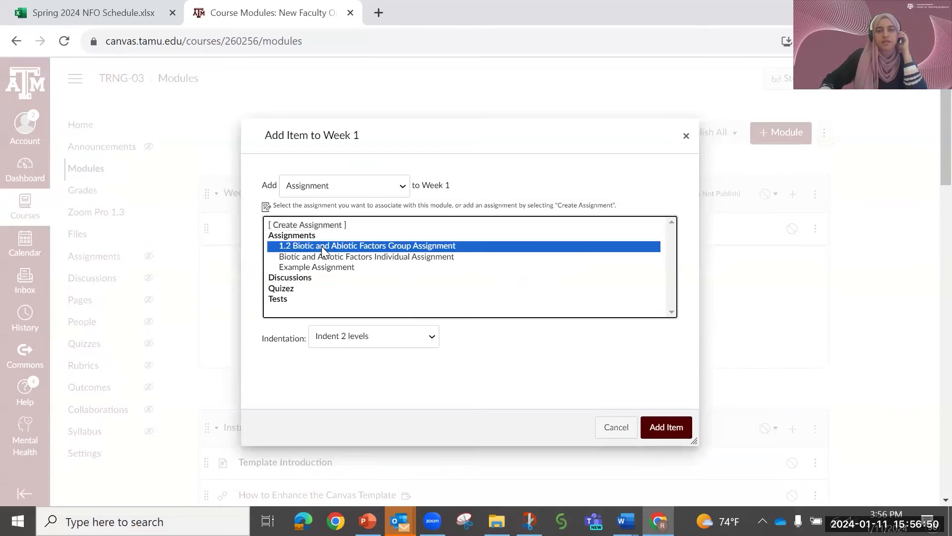
left_click(327, 256)
left_click(322, 267)
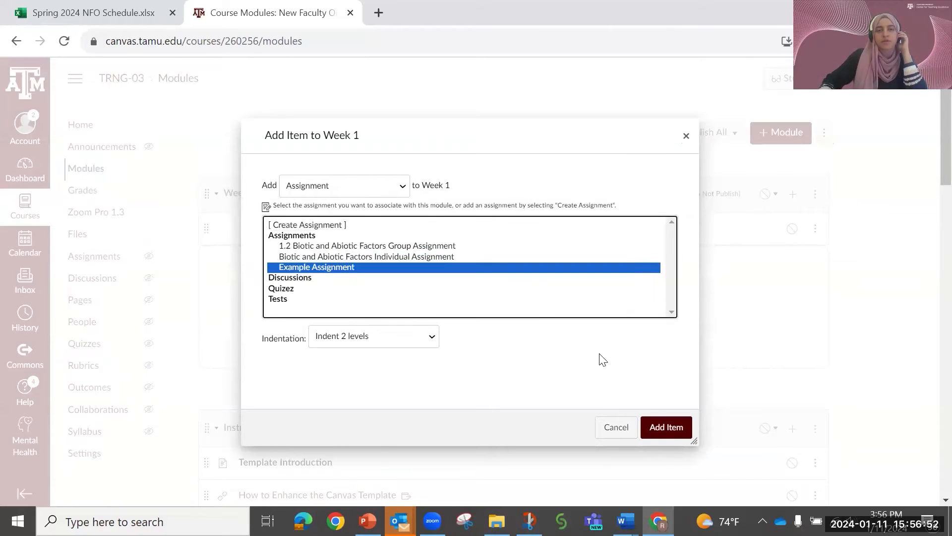
left_click(426, 257)
left_click(667, 427)
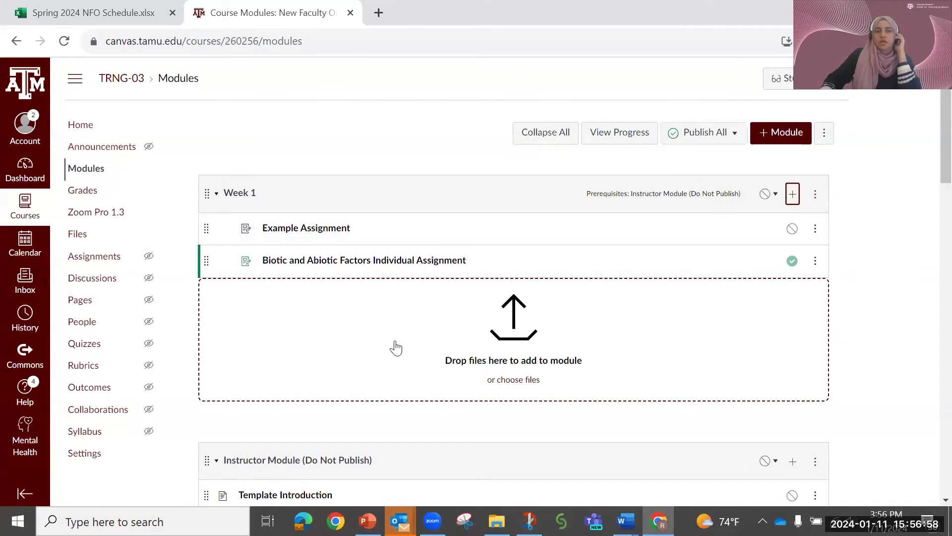
left_click(793, 230)
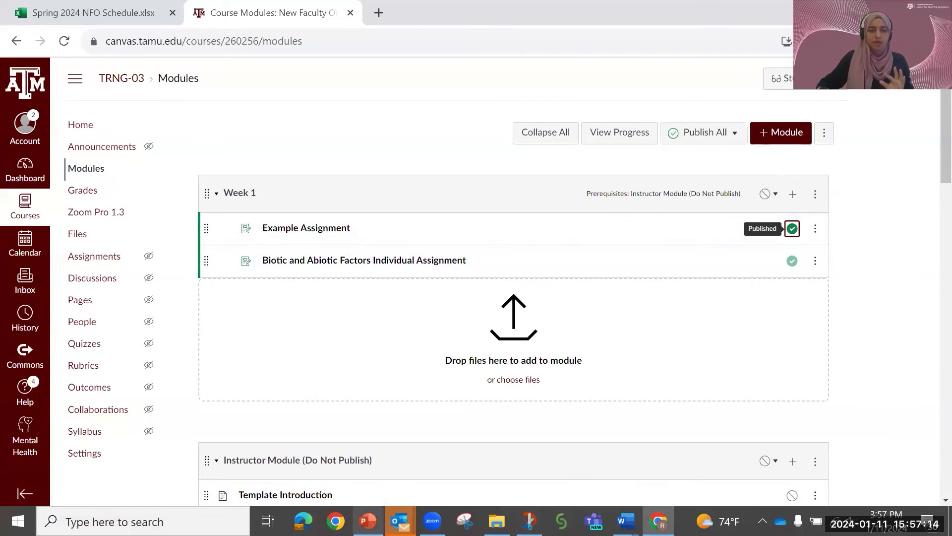
- Switch to the PowerPoint slide show and review the slides on creating modules, adding content and organizing modules
left_click(367, 521)
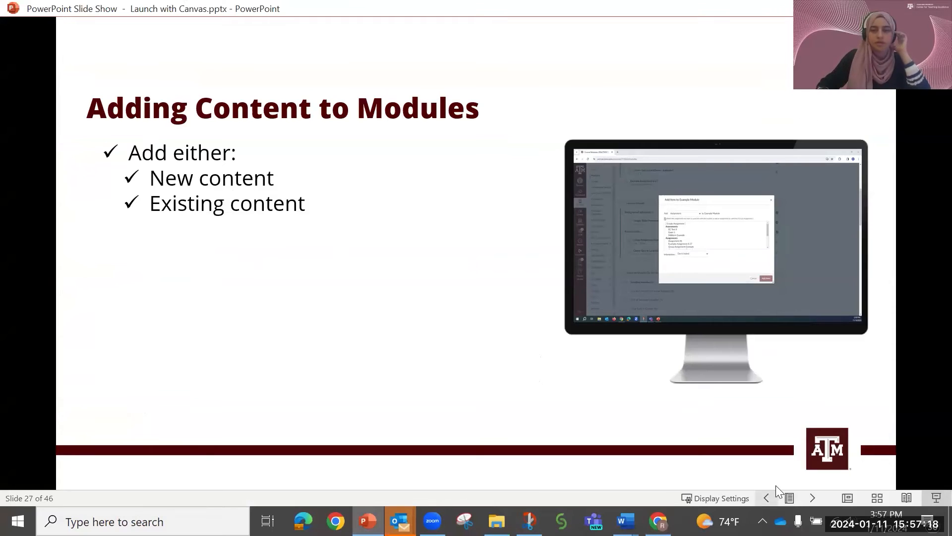
key("Left")
key("Right")
key("Right")
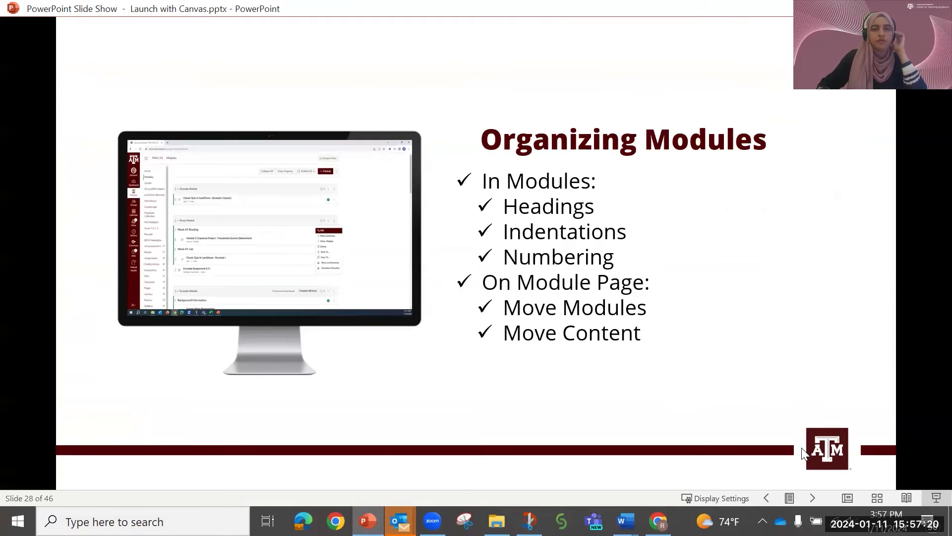
key("Left")
key("Right")
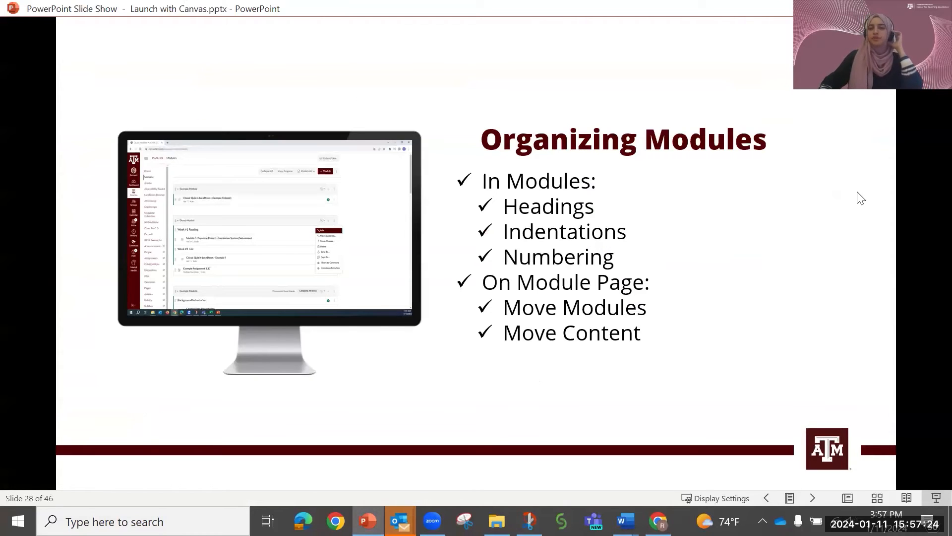
key("Left")
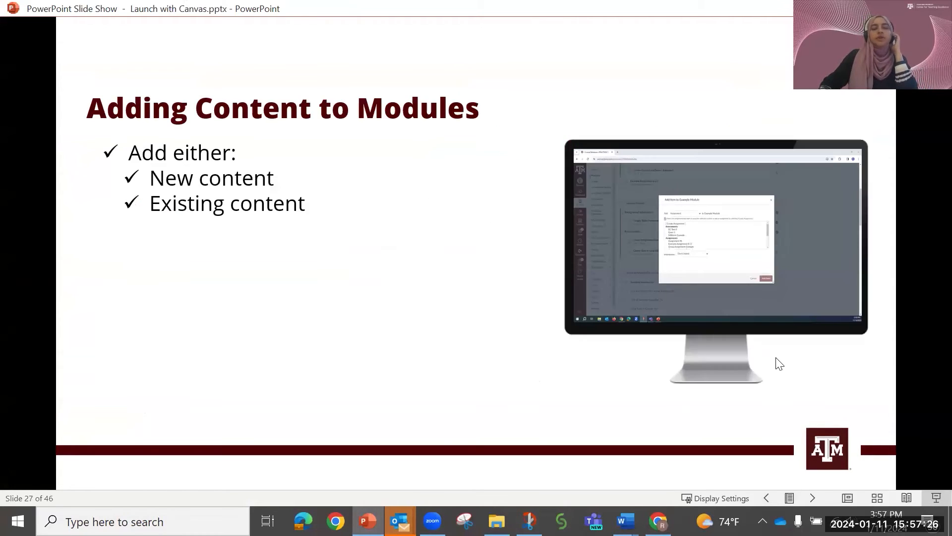
key("Left")
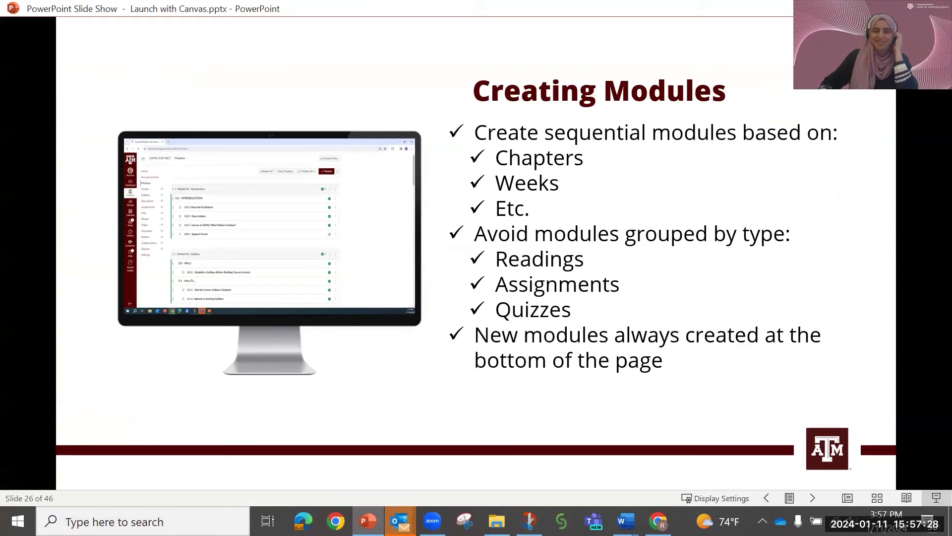
key("Right")
key("Right")
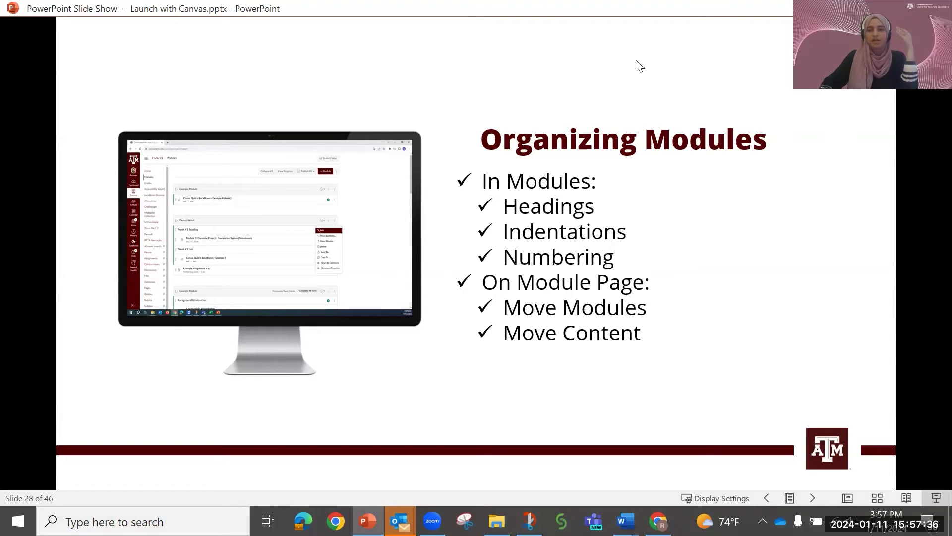
- Return to Canvas in the browser and retitle Example Assignment in Week 1 as "Week 1: Example Assignment"
left_click(658, 521)
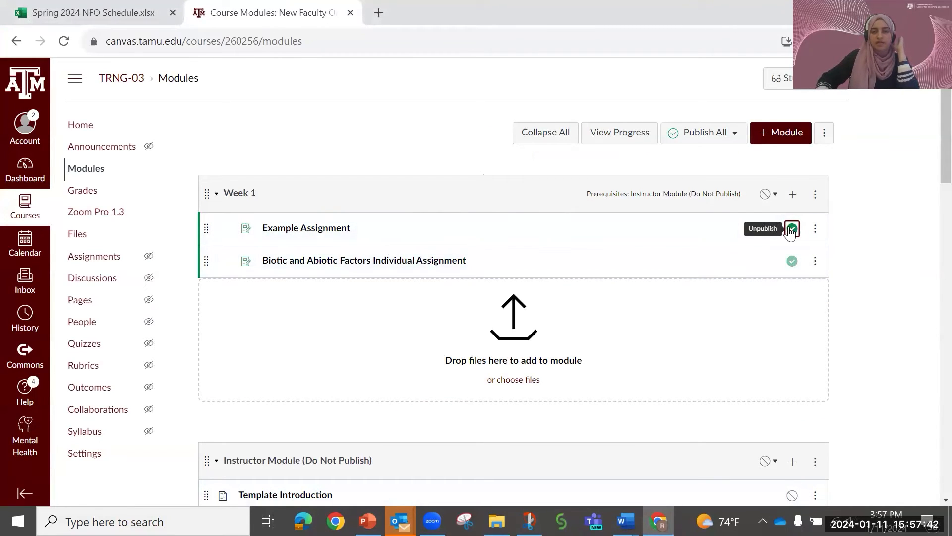
left_click(815, 228)
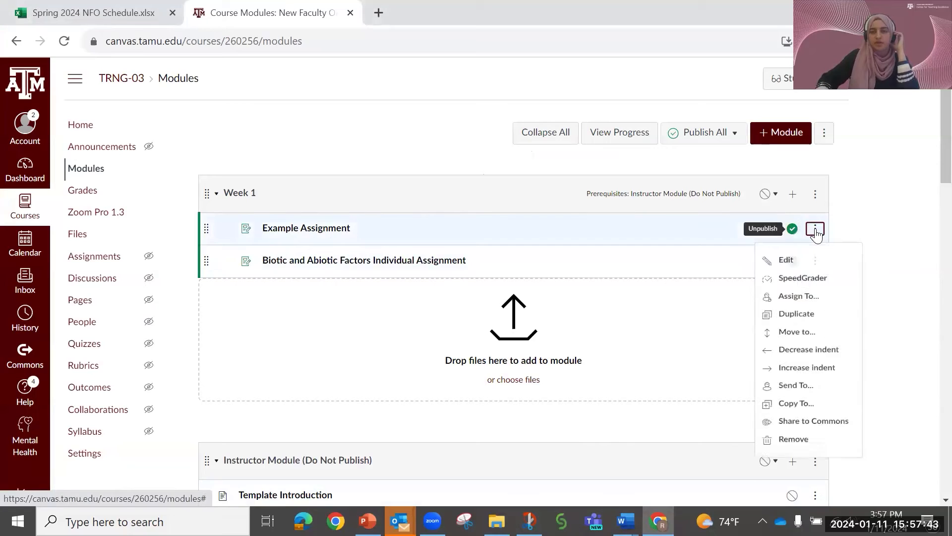
left_click(784, 263)
left_click(431, 262)
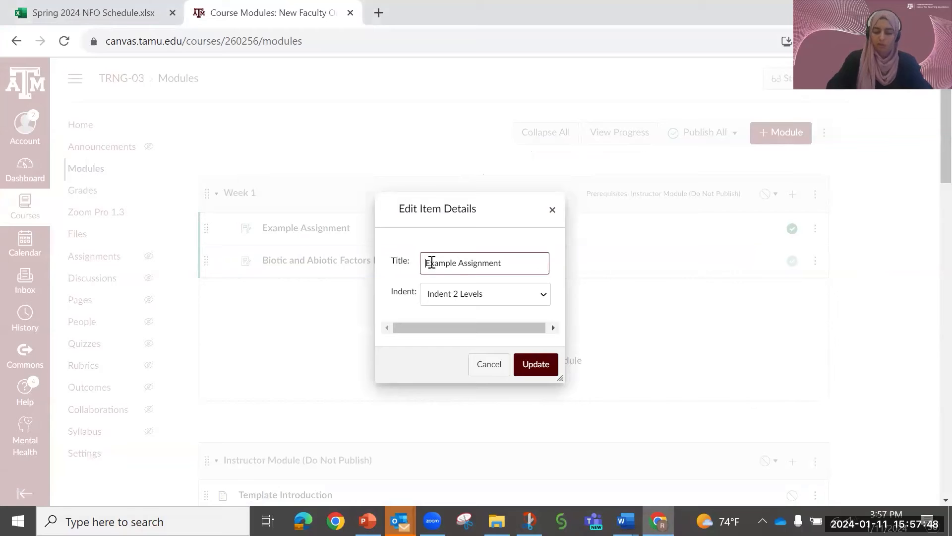
type("Week 1:")
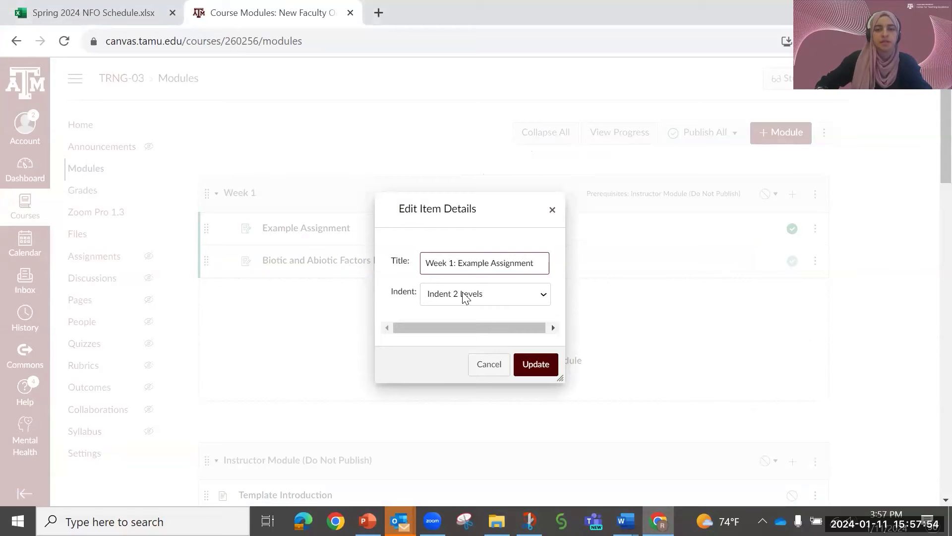
left_click(540, 367)
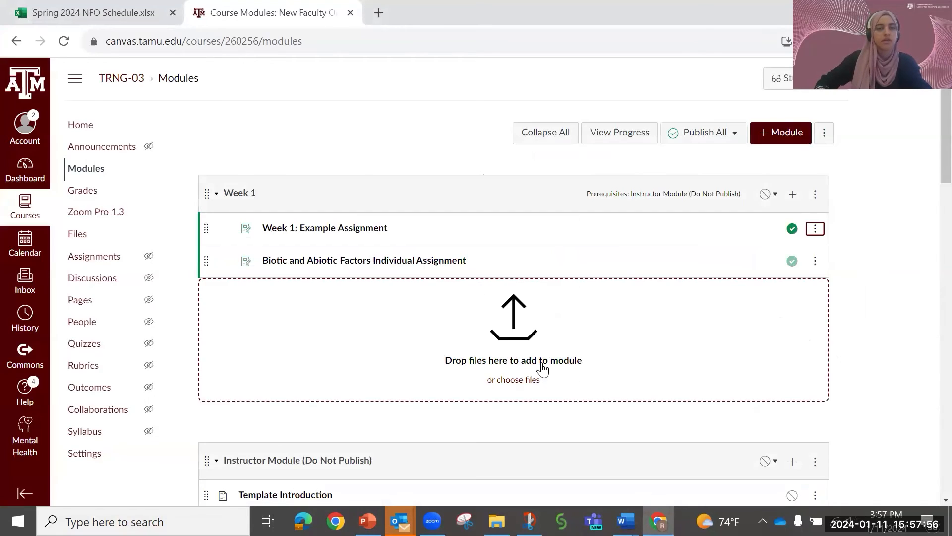
- Retitle the second Week 1 item as "Week 1: Biotic and Abiotic Factors Individual Assignment"
left_click(815, 262)
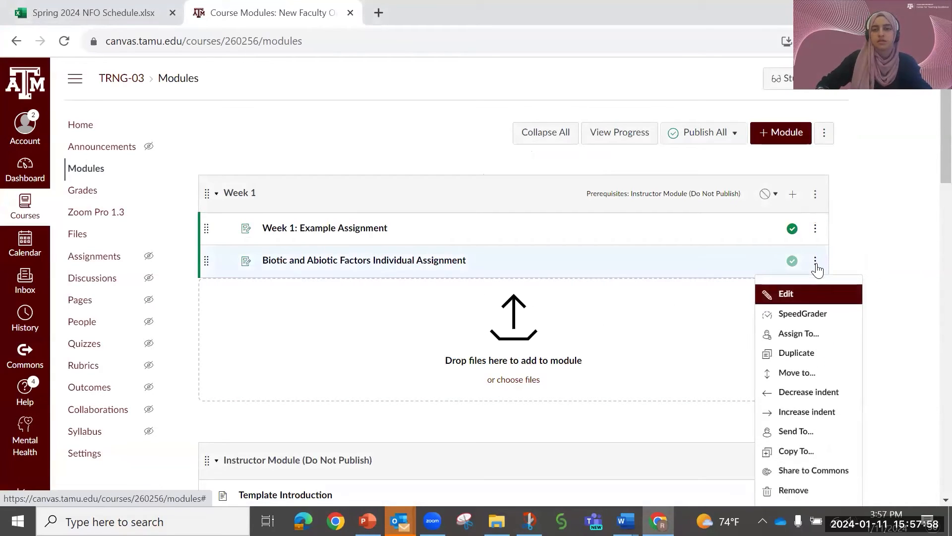
left_click(805, 302)
left_click(427, 257)
type("Week ")
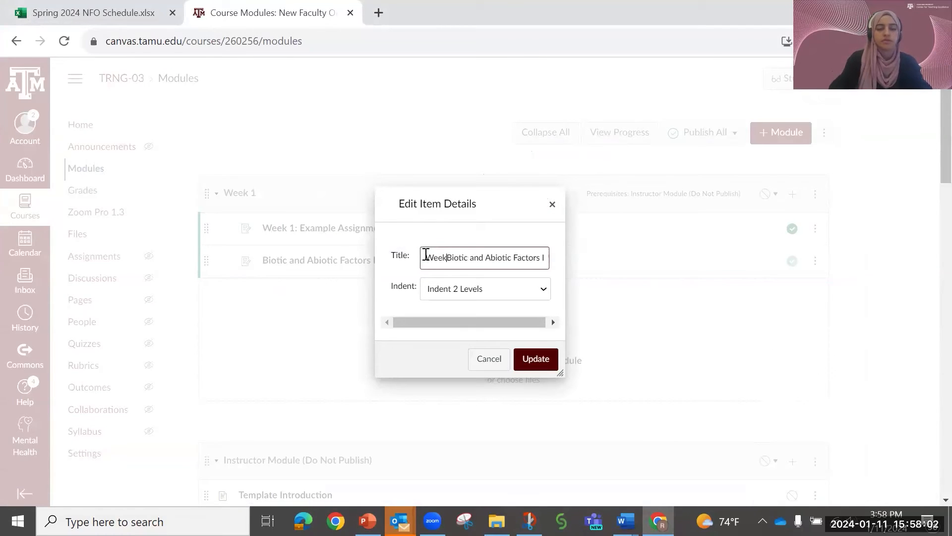
type("2")
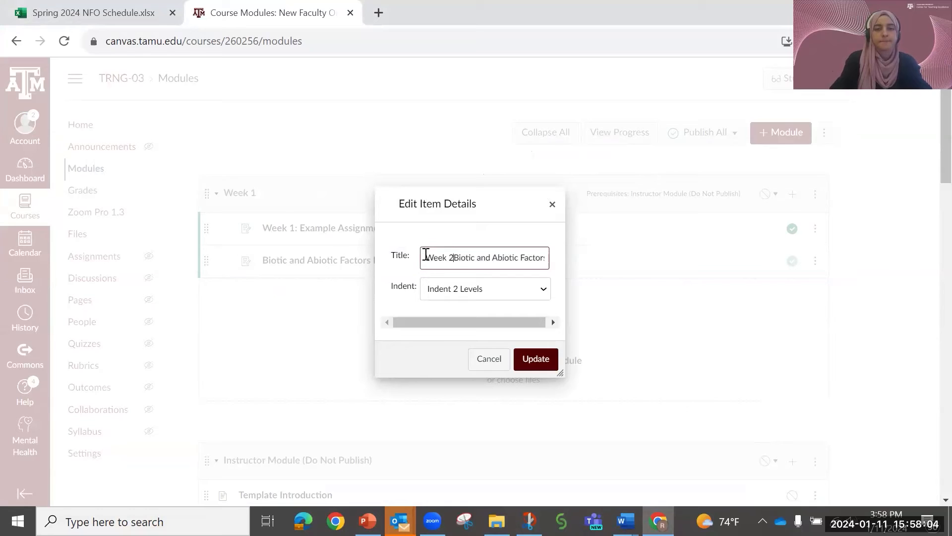
key("BackSpace")
type("1:")
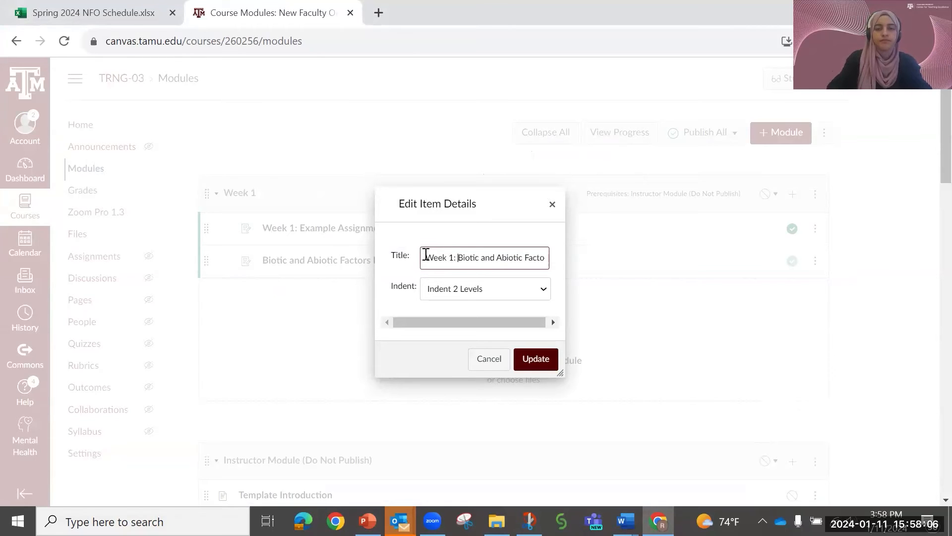
left_click(542, 359)
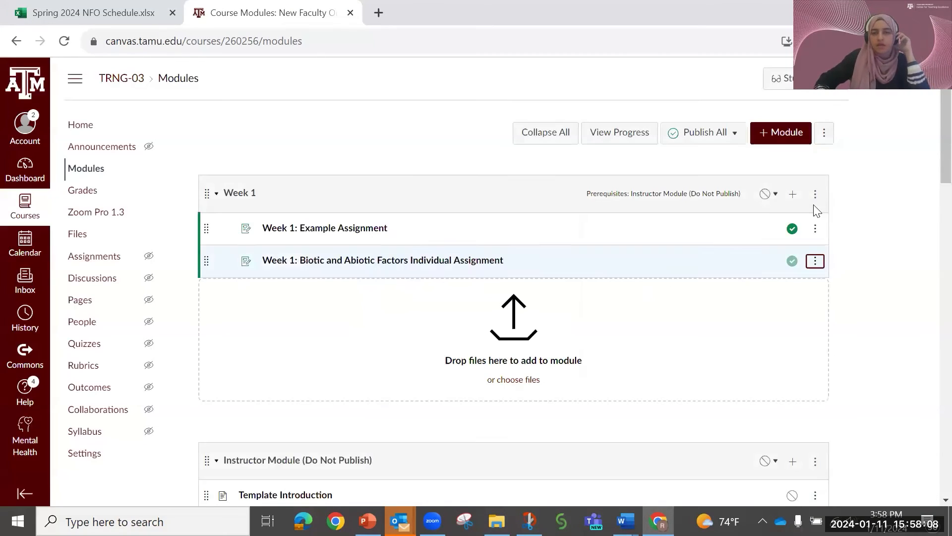
- Set the indent of Week 1: Example Assignment to Indent 1 Level
left_click(815, 228)
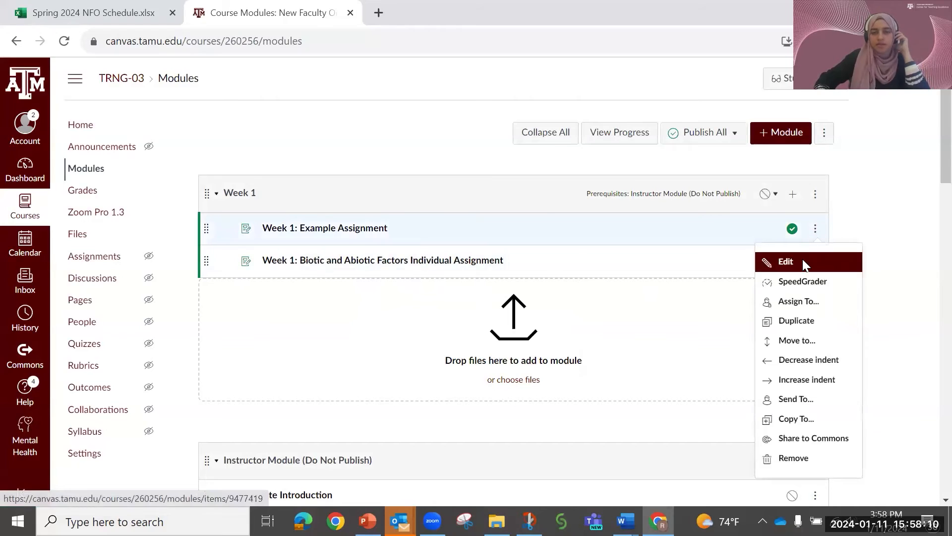
left_click(806, 260)
left_click(497, 290)
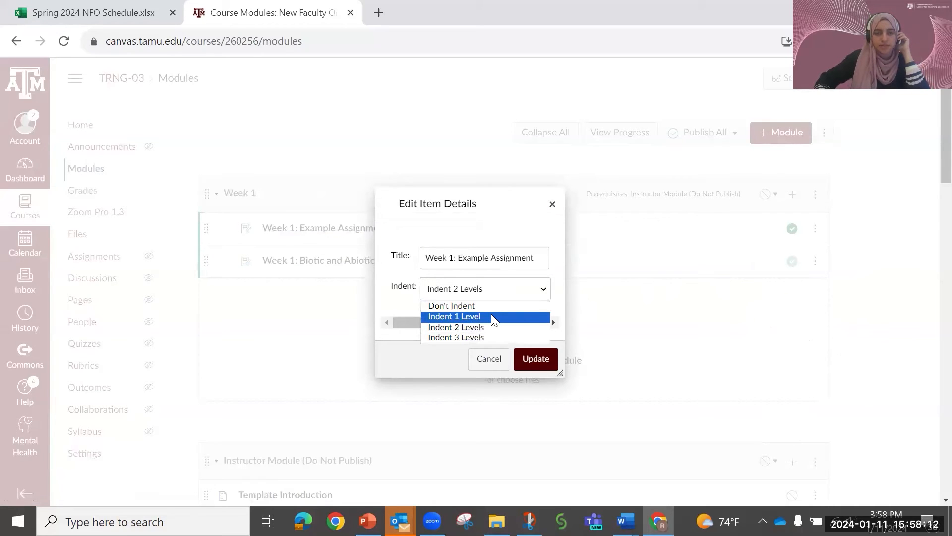
left_click(490, 315)
left_click(540, 359)
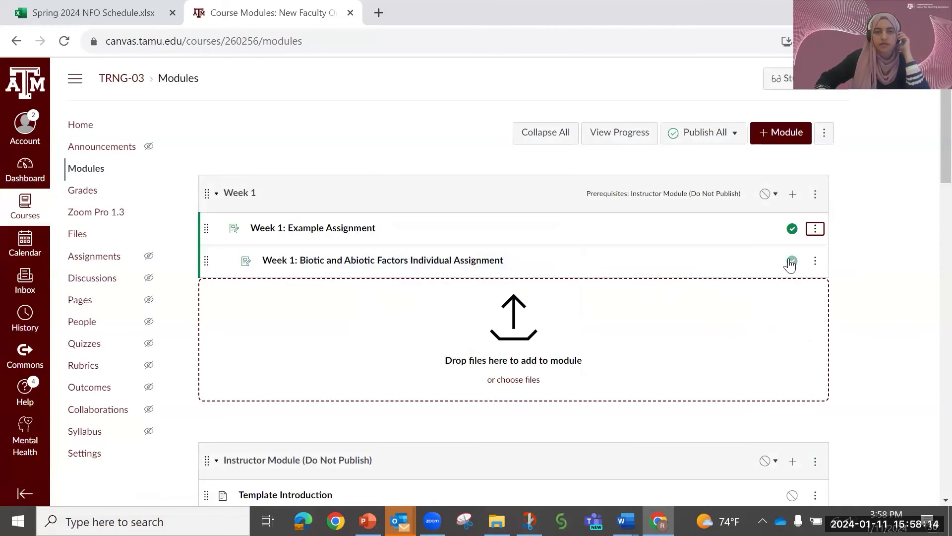
- Set the indent of the Week 1 Biotic and Abiotic Factors Individual Assignment to Indent 1 Level
left_click(814, 261)
left_click(799, 297)
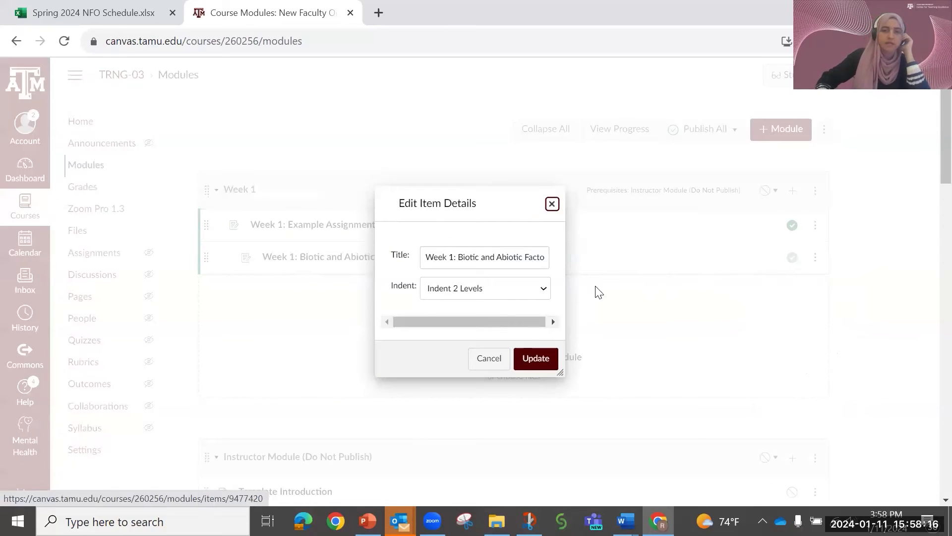
left_click(489, 295)
left_click(483, 315)
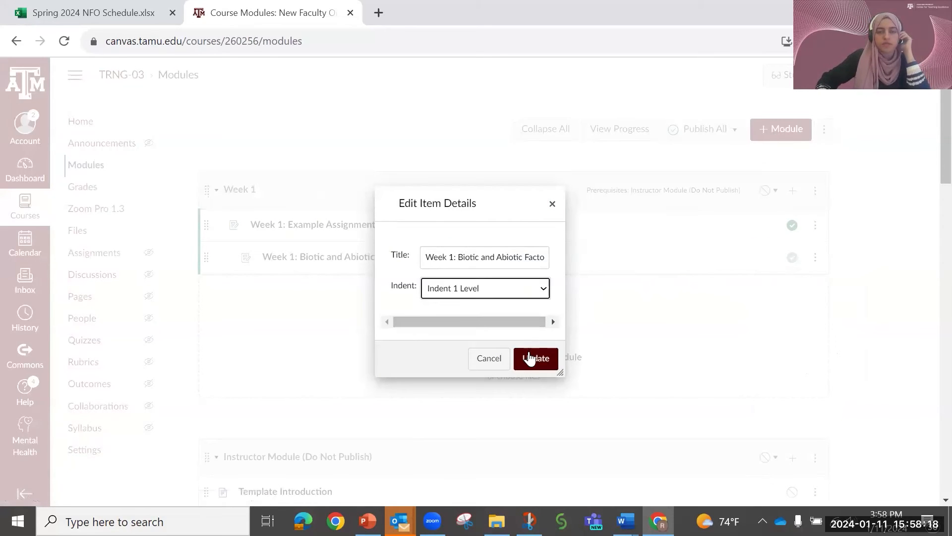
left_click(543, 359)
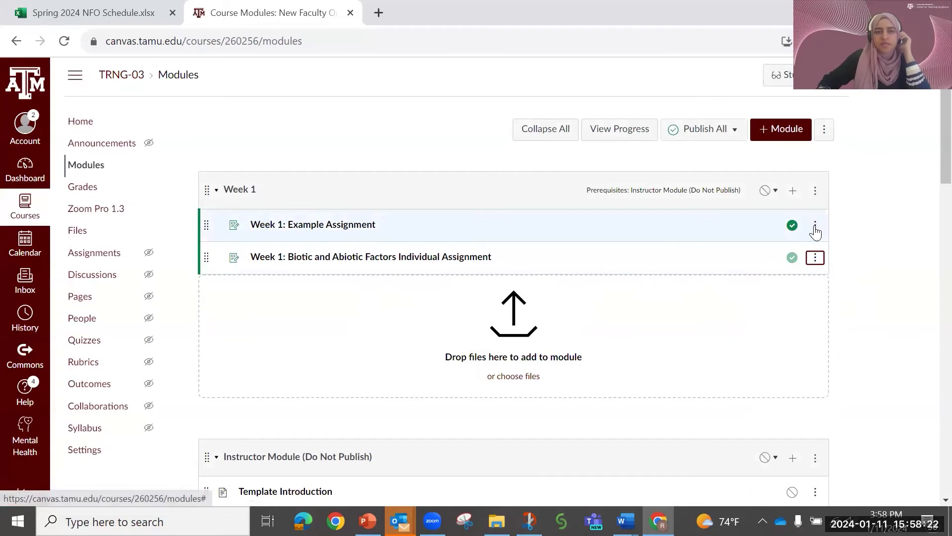
- Add a text header named Instructions to the Week 1 module
left_click(793, 194)
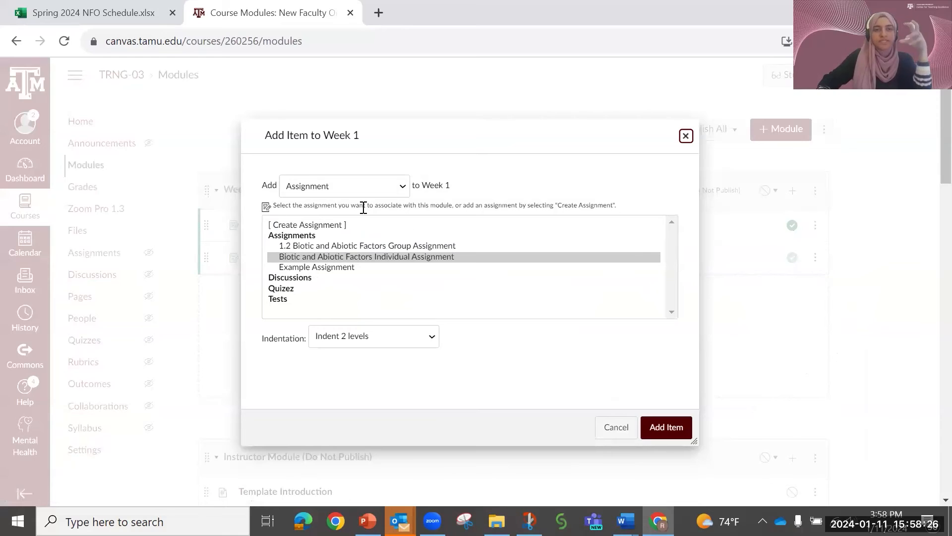
left_click(335, 225)
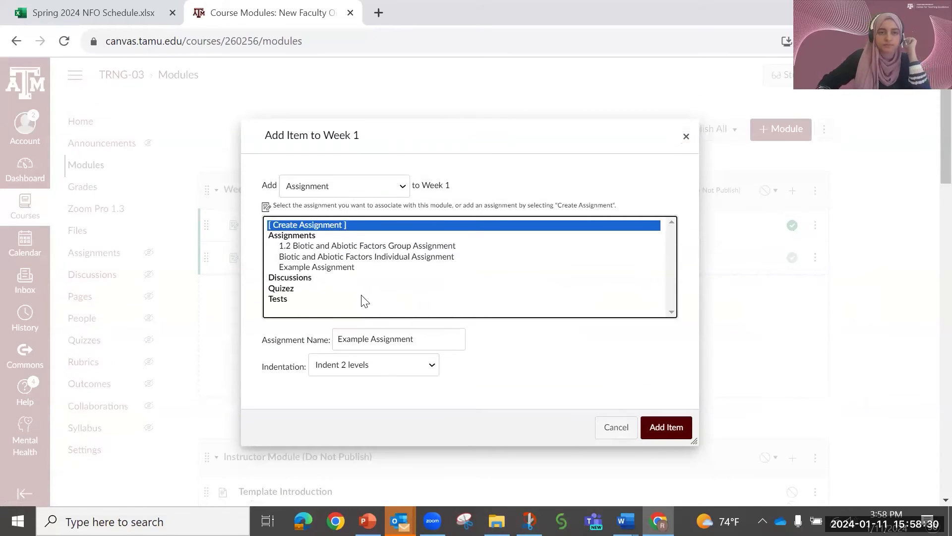
left_click(395, 193)
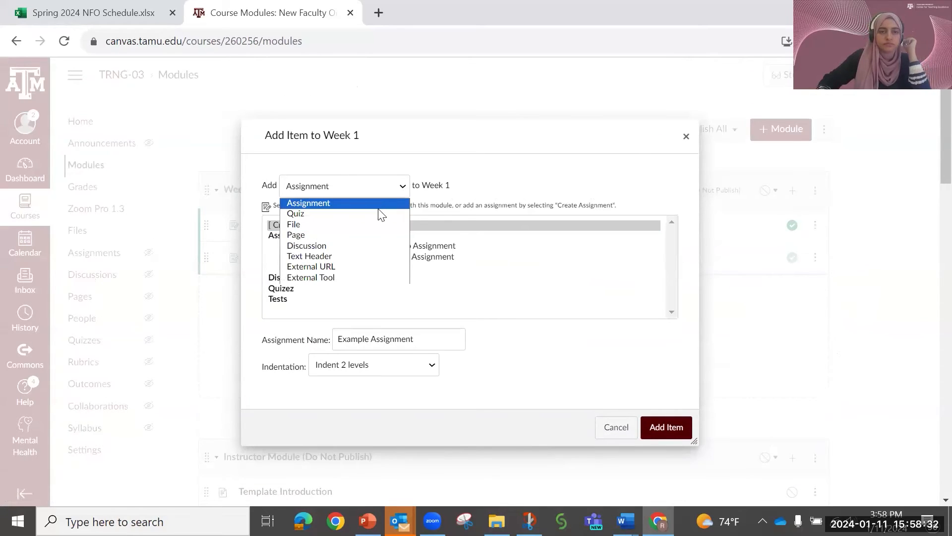
left_click(365, 256)
left_click(351, 222)
type("Instructions")
left_click(582, 382)
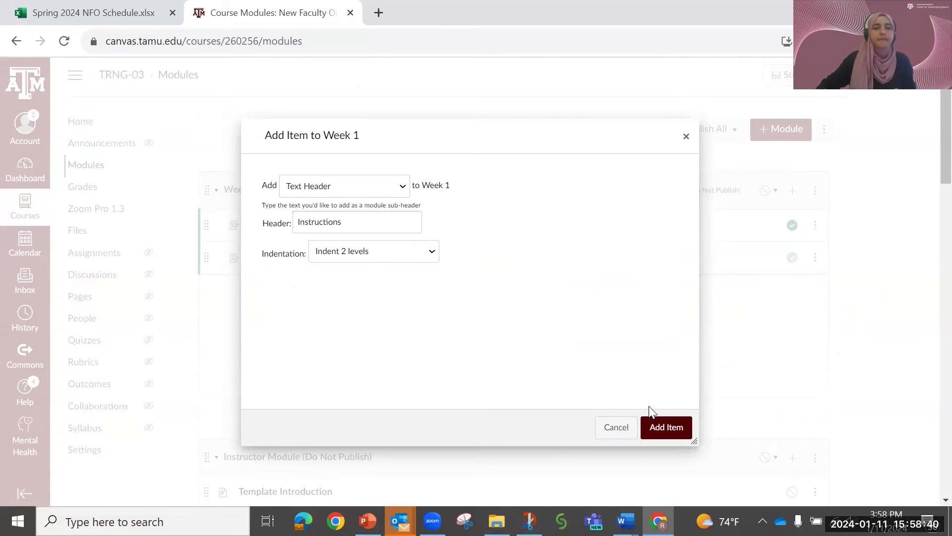
left_click(666, 427)
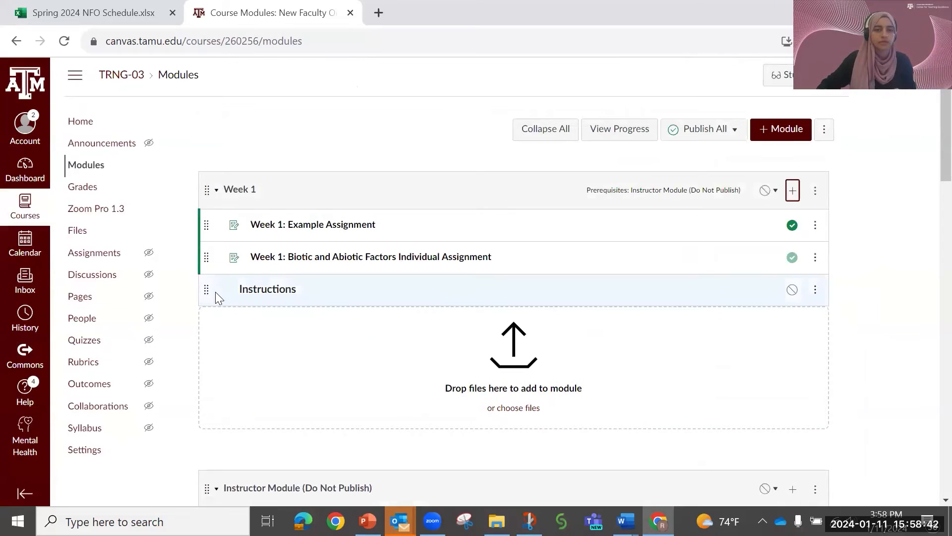
- Move the Instructions header between the two Week 1 assignments and set its indent to Indent 3 Levels
left_click_drag(206, 289, 213, 248)
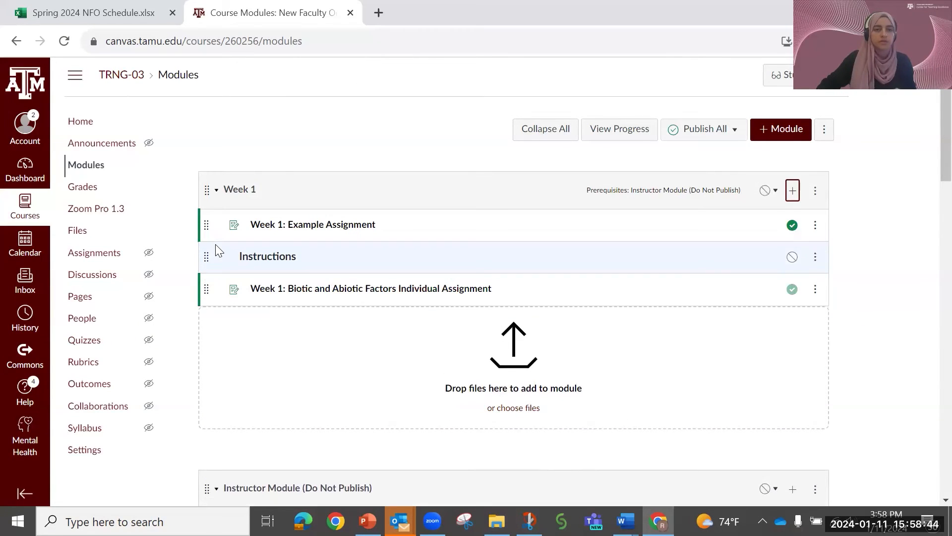
left_click(815, 257)
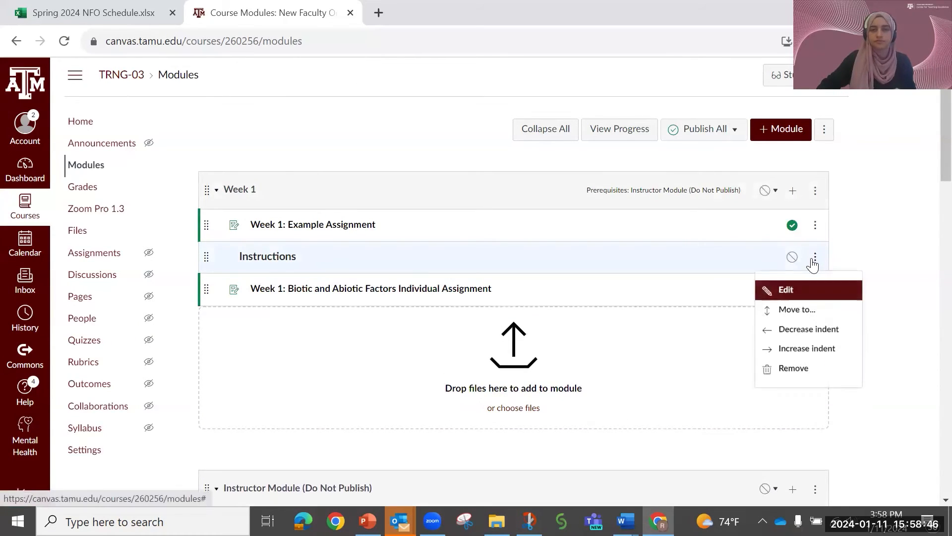
mouse_move(206, 256)
left_mouse_down()
mouse_move(209, 223)
mouse_move(217, 253)
left_mouse_up()
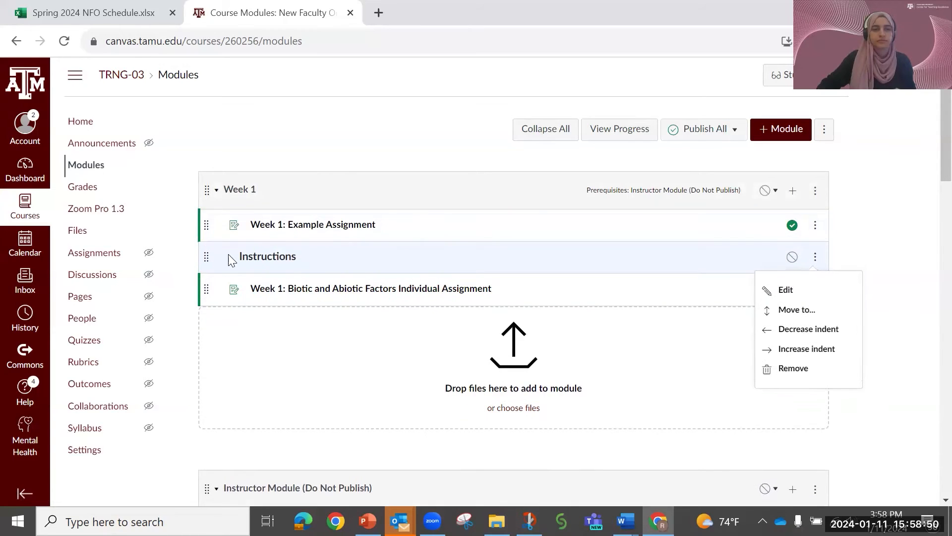
left_click(793, 290)
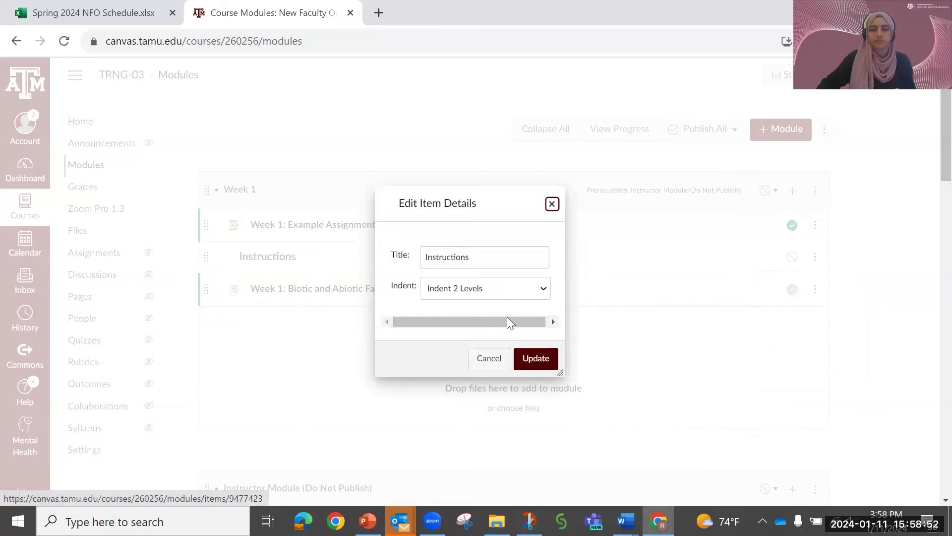
left_click(507, 293)
left_click(493, 333)
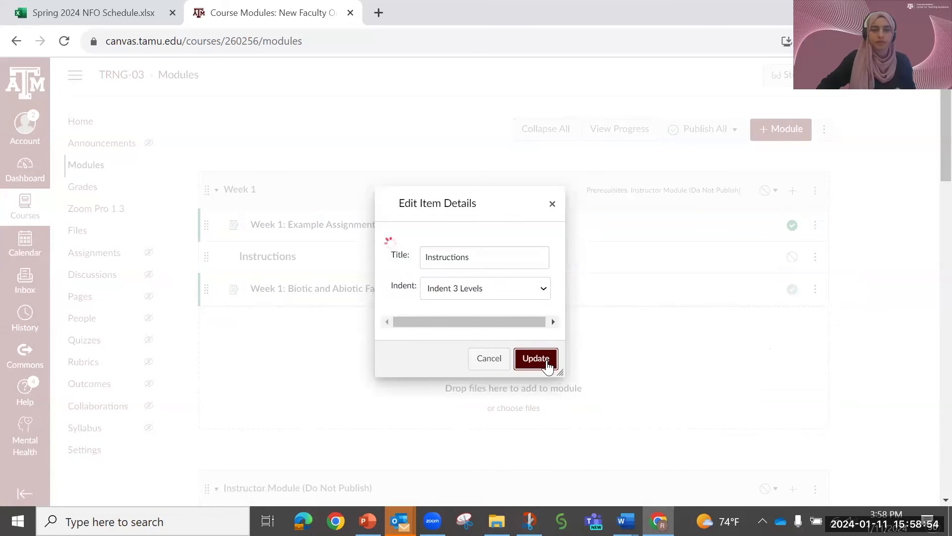
left_click(542, 360)
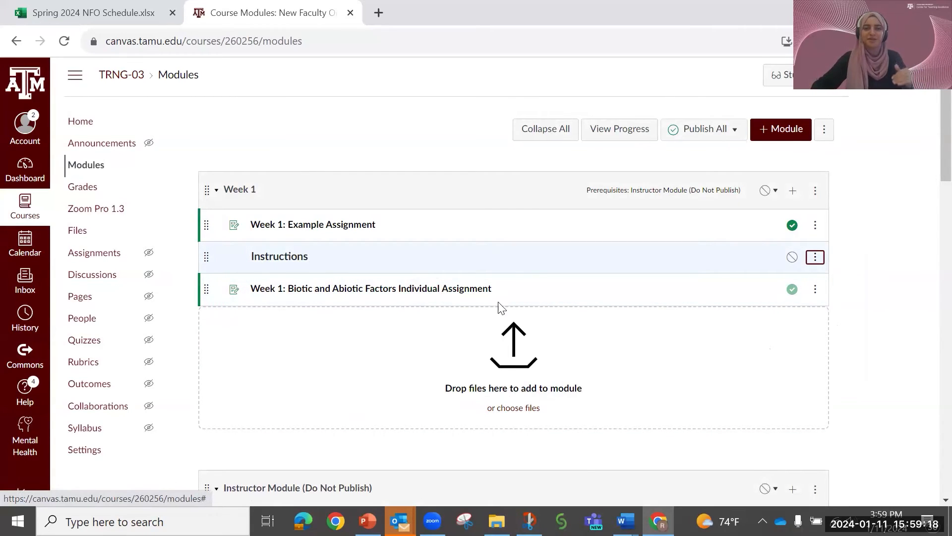
- Switch to the PowerPoint slide show Launch with Canvas.pptx to view the Organizing Modules slide
scroll(516, 383, "down", 5)
scroll(521, 382, "up", 5)
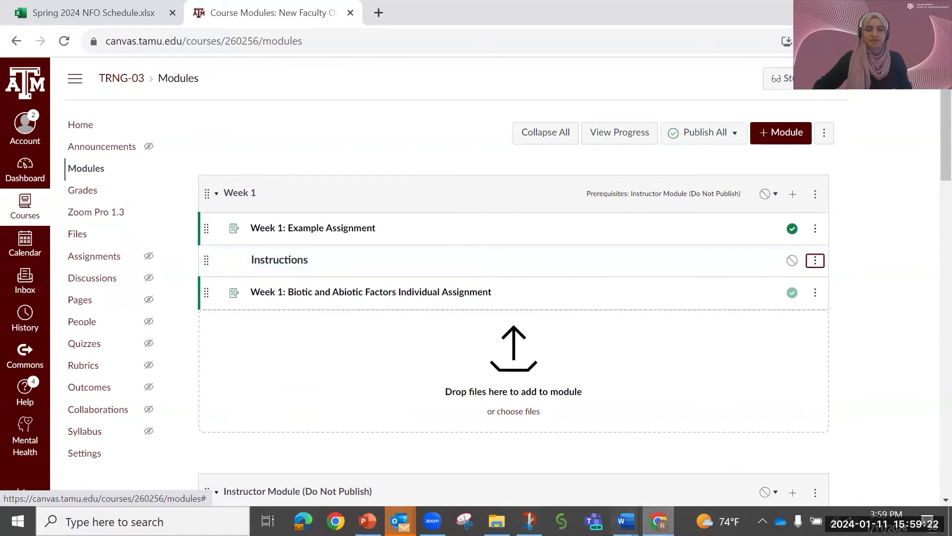
left_click(368, 521)
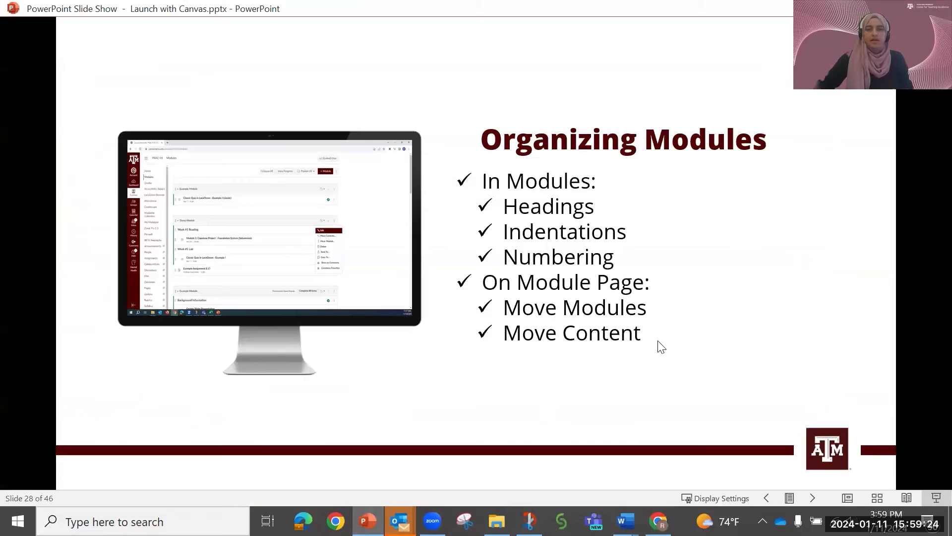
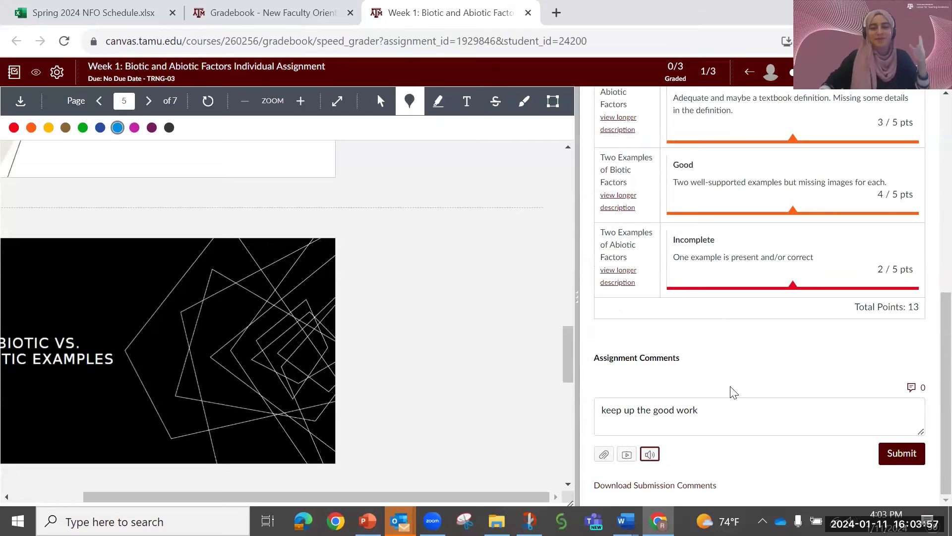
- Complete the student's assignment comment so it reads "keep up the good work!" and activate the grade field
left_click(706, 413)
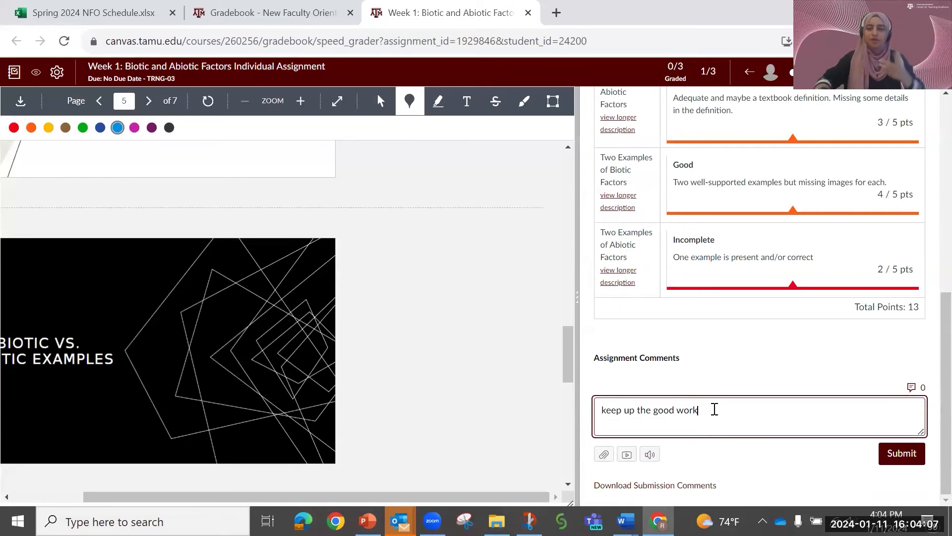
type("!")
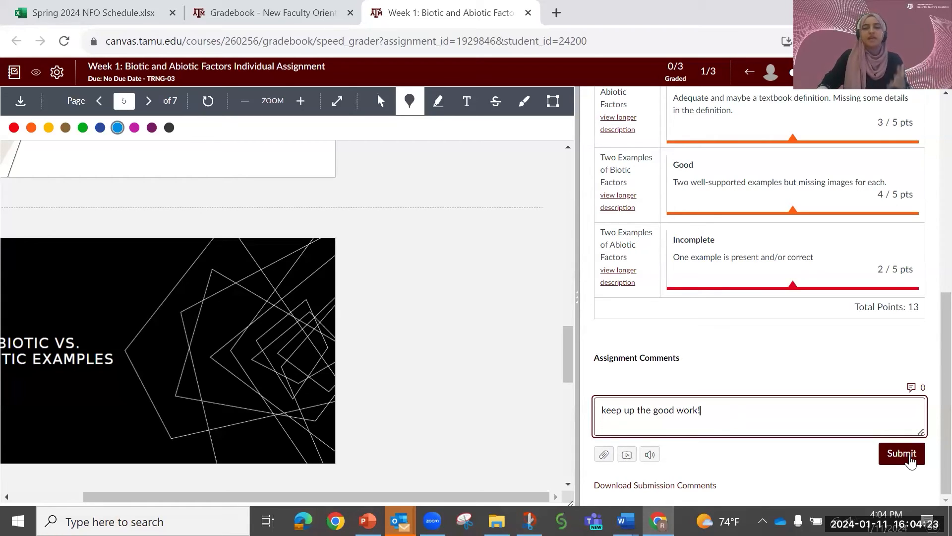
left_click(910, 453)
scroll(868, 432, "up", 7)
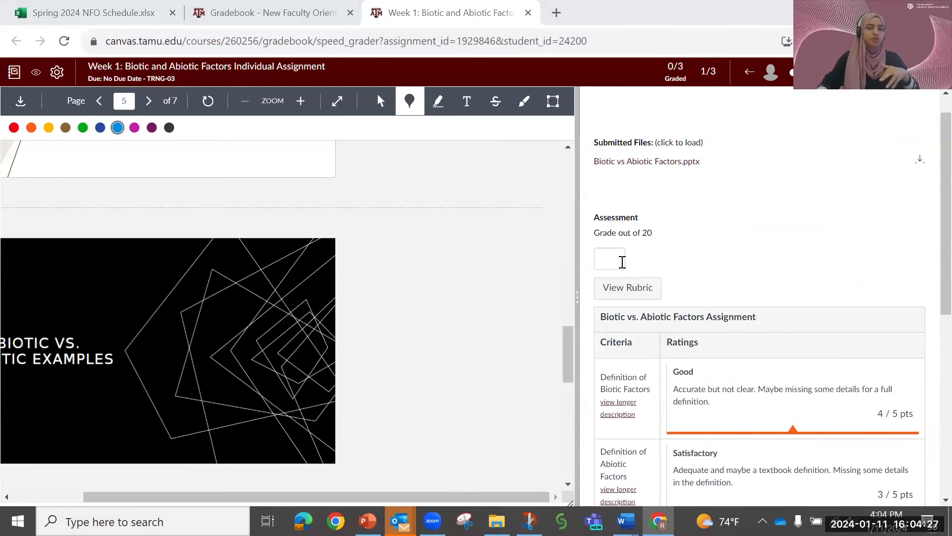
left_click(613, 257)
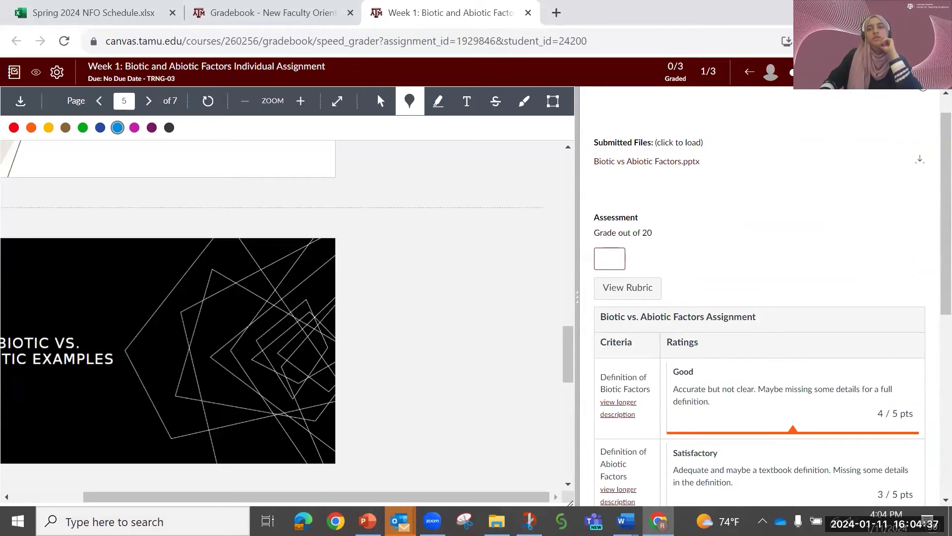
- Look through the submissions of all three students for the Week 1 Biotic and Abiotic Factors Individual Assignment
left_click(866, 73)
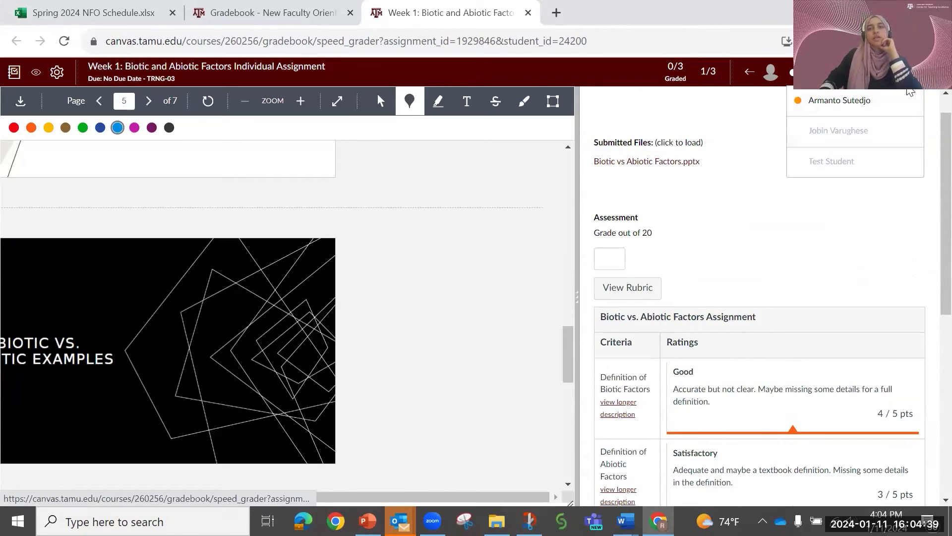
left_click(935, 72)
left_click(593, 336)
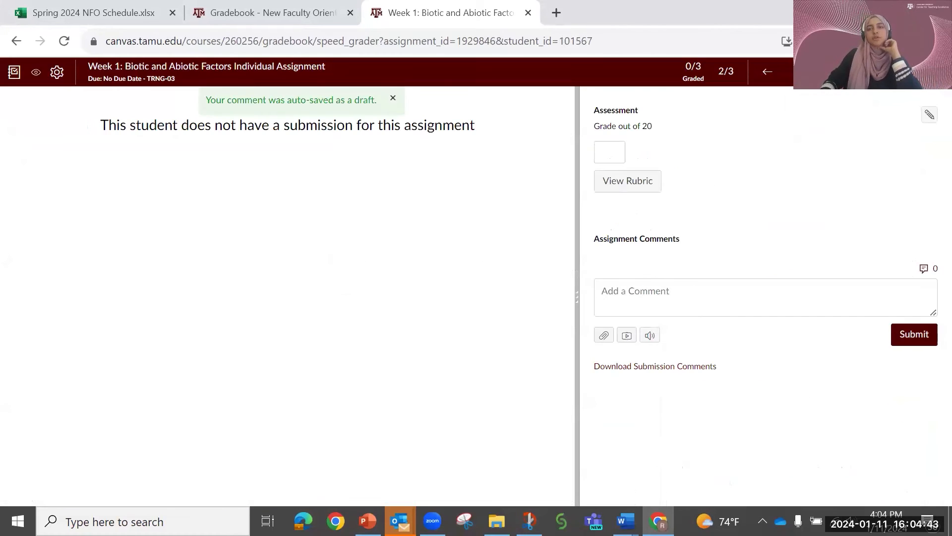
left_click(935, 73)
left_click(748, 77)
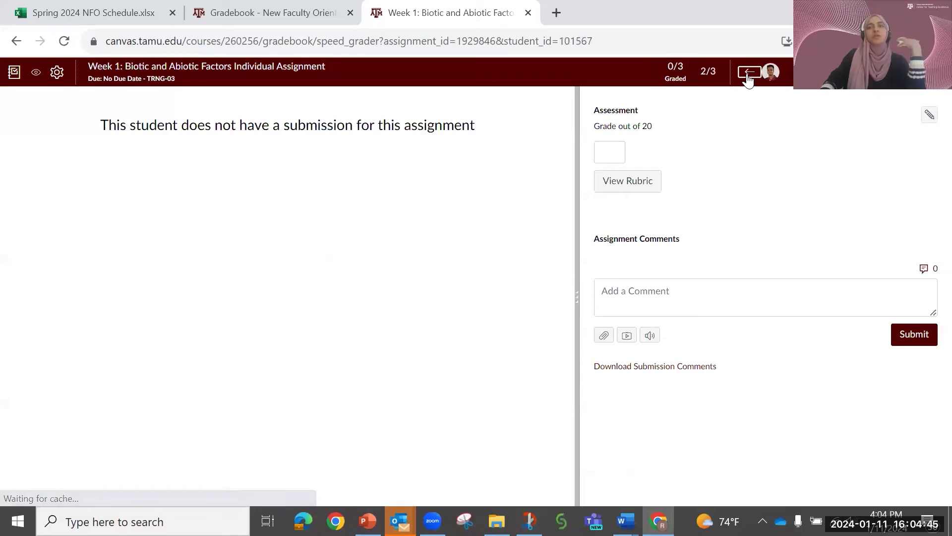
left_click(748, 77)
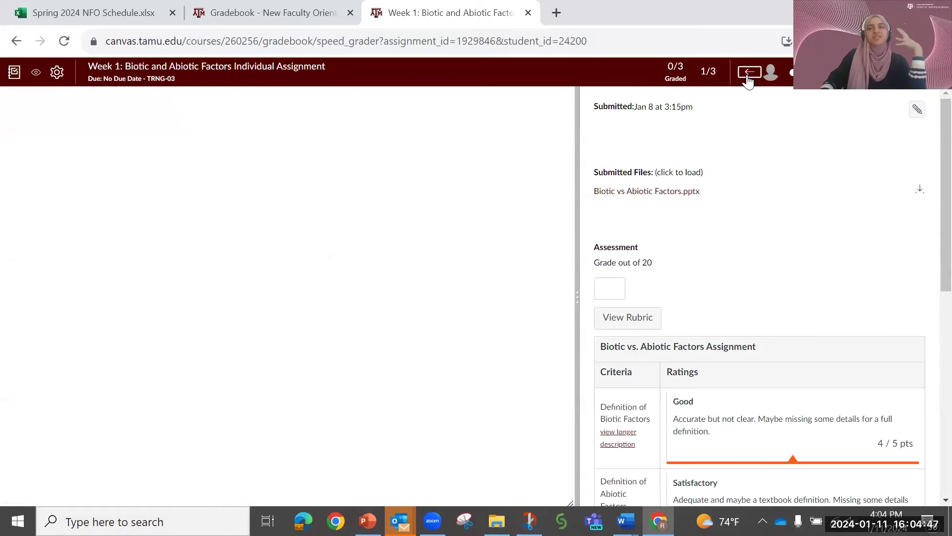
left_click(748, 77)
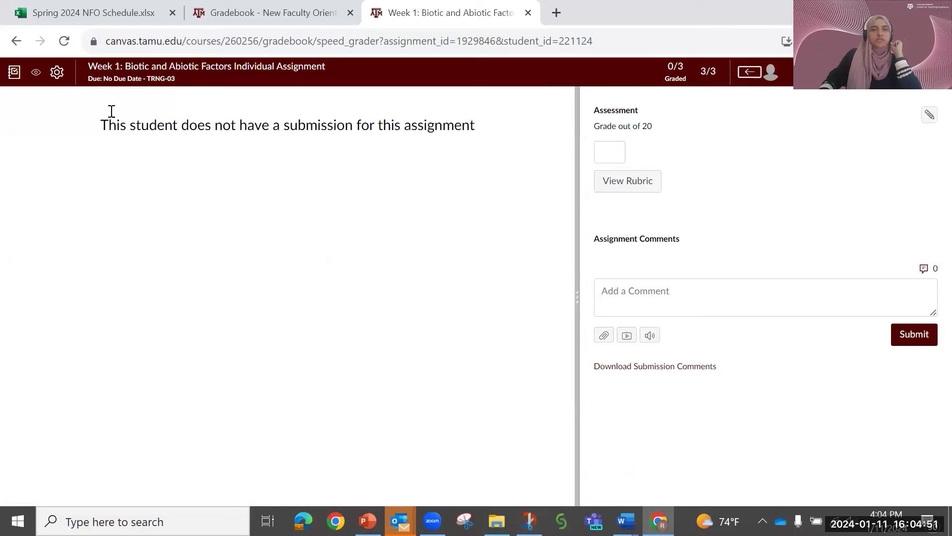
- Return to the course gradebook and open the course's Assignments page from there
left_click(273, 12)
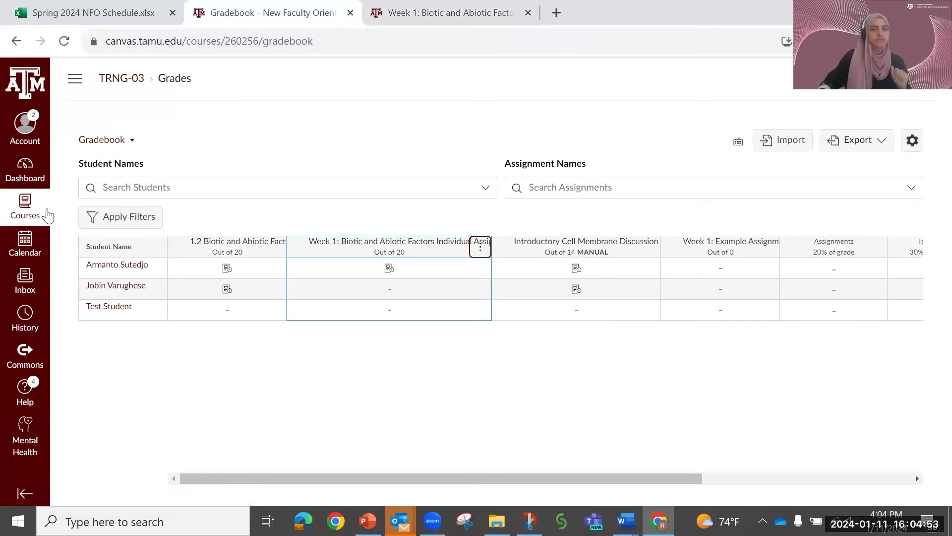
left_click(76, 79)
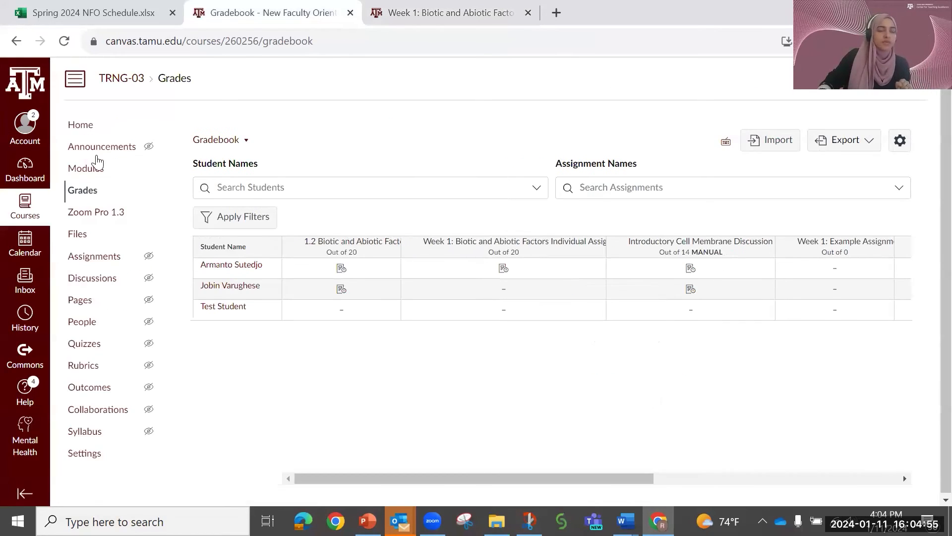
left_click(102, 257)
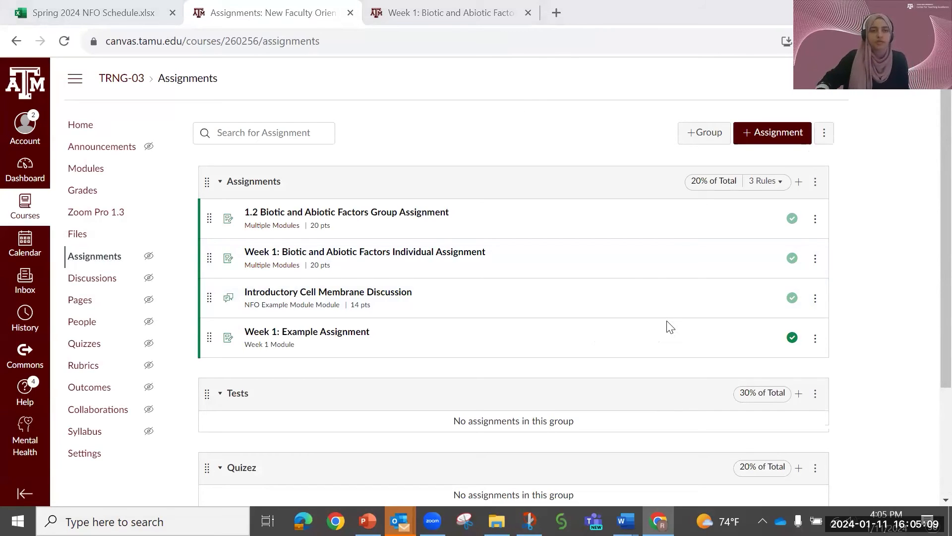
scroll(566, 317, "down", 3)
scroll(580, 310, "up", 3)
left_click(752, 140)
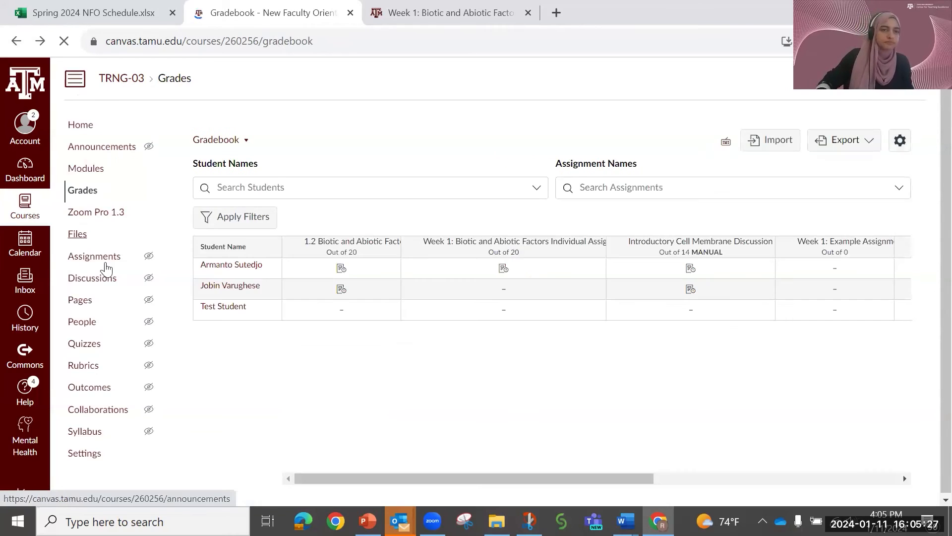
left_click(106, 258)
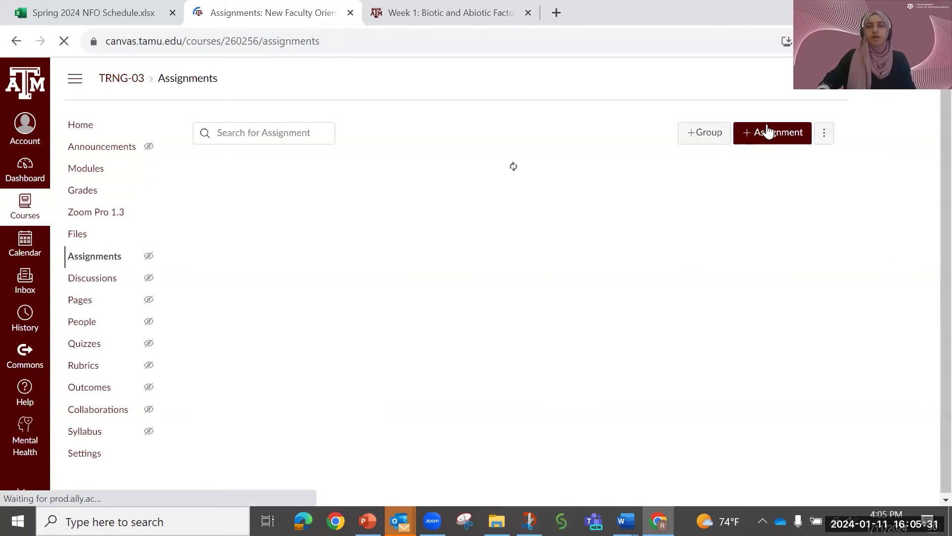
- Start a new assignment and name it Example ASSIGNMENT
left_click(771, 138)
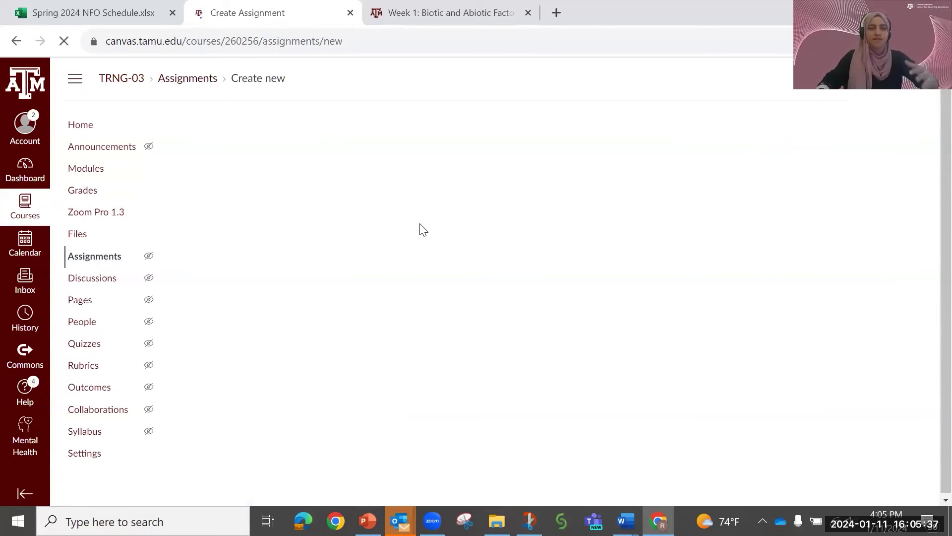
left_click(234, 186)
type("W")
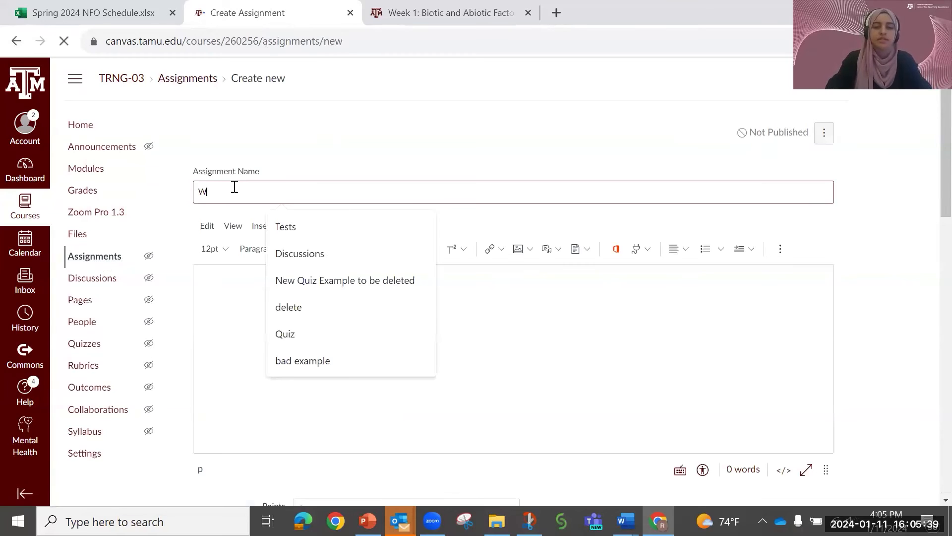
type("xm")
key("BackSpace")
key("BackSpace")
key("BackSpace")
type("E")
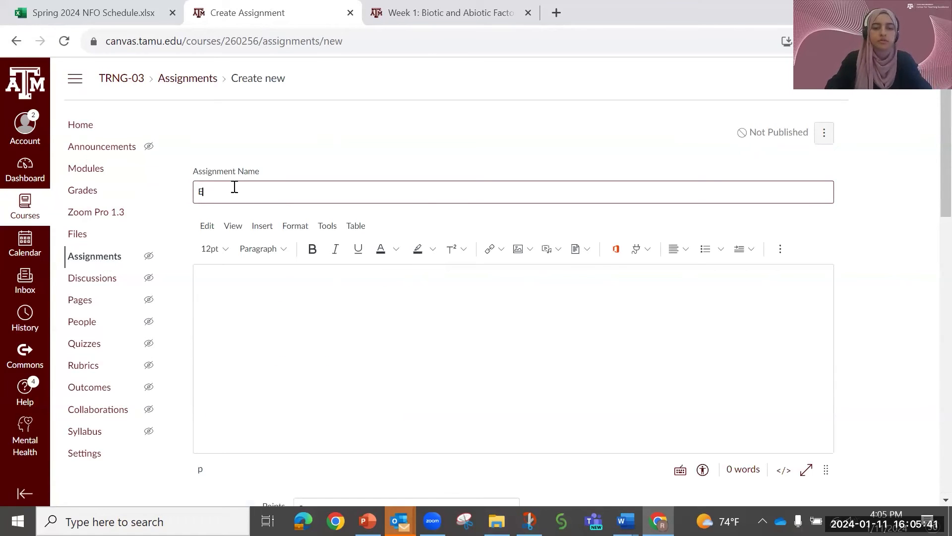
type("xample ASSIGNMENTS")
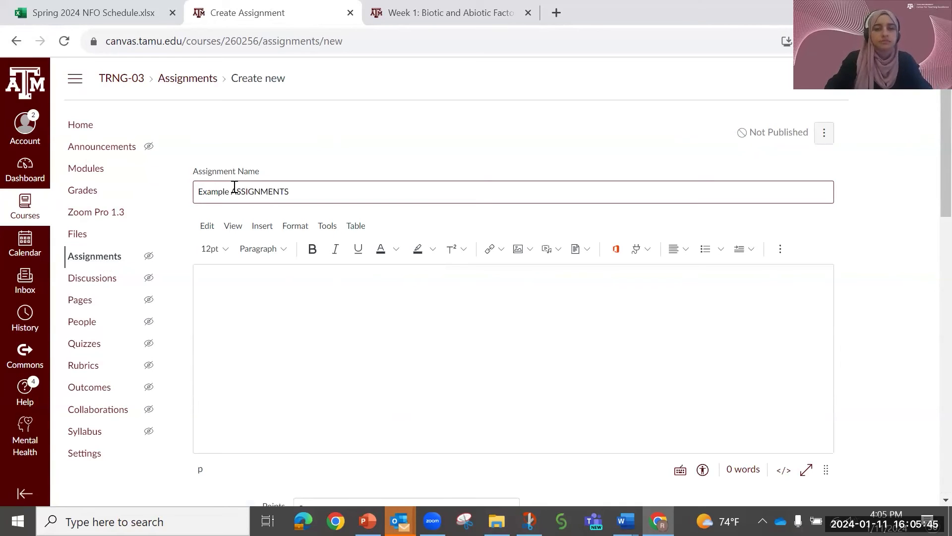
key("BackSpace")
key("BackSpace")
key("BackSpace")
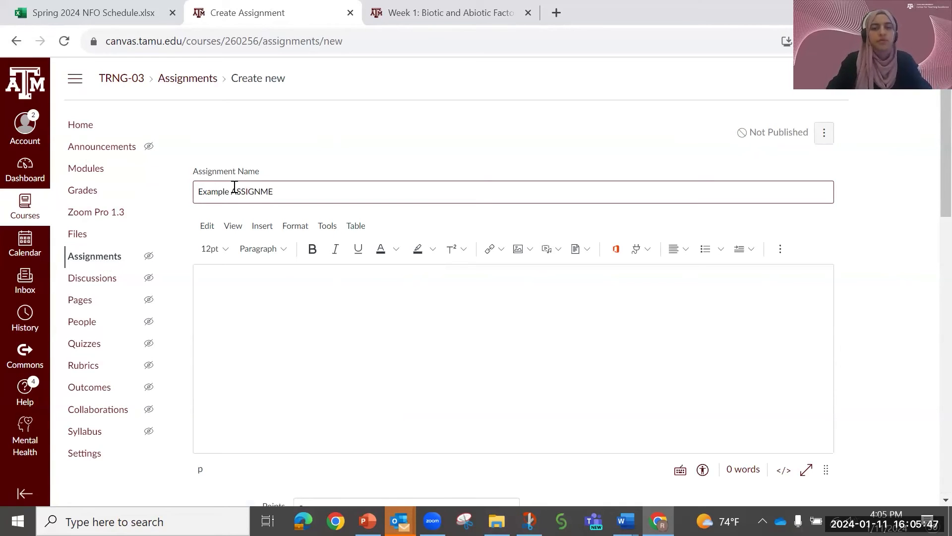
type("nt")
key("BackSpace")
key("BackSpace")
key("BackSpace")
key("BackSpace")
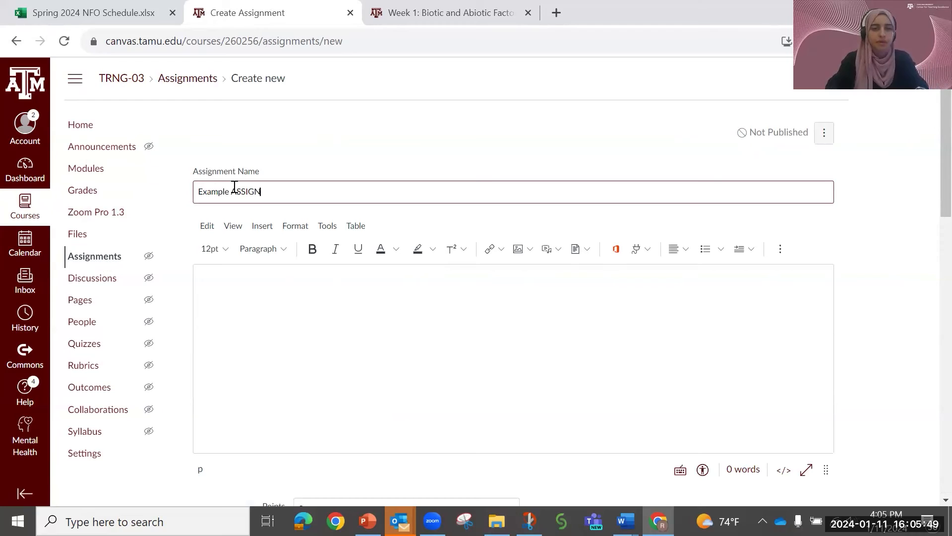
key("BackSpace")
key("BackSpace")
key("BackSpace")
key("BackSpace")
key("BackSpace")
type("SSIGNM")
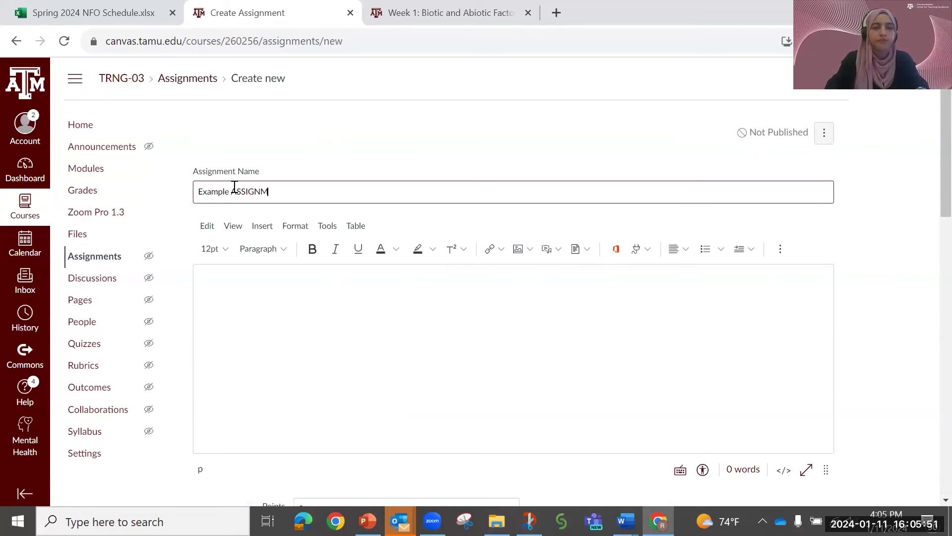
type("ENT")
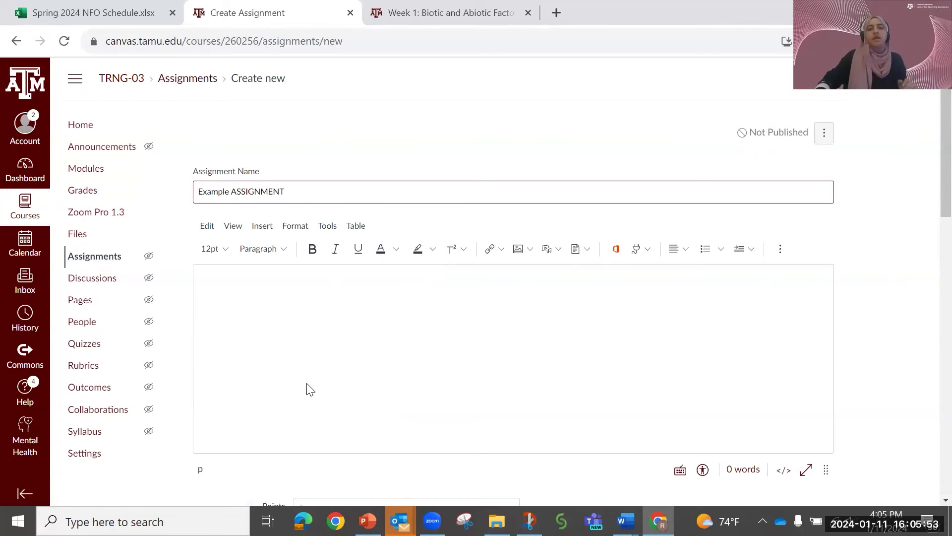
- Save the new assignment without publishing it, using Text Entry as the online submission type
scroll(310, 390, "down", 10)
scroll(308, 384, "down", 6)
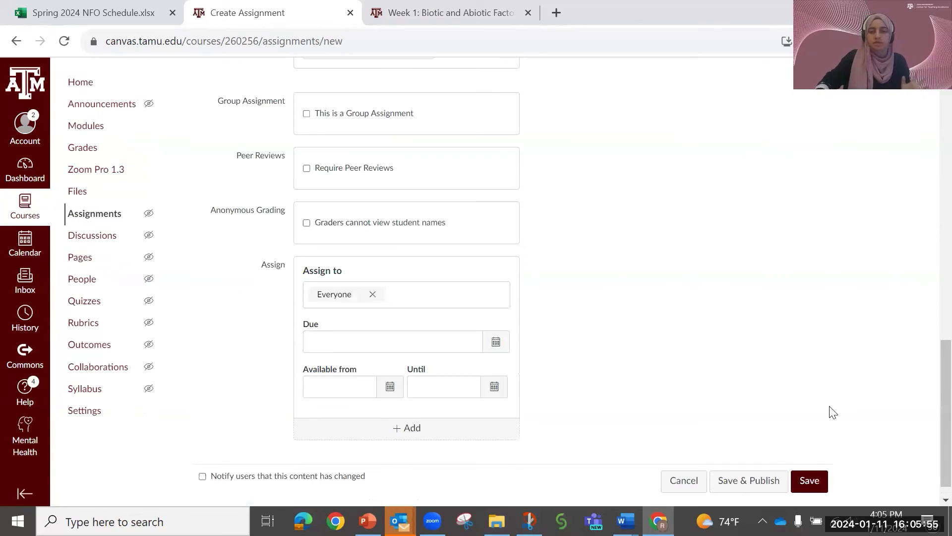
left_click(815, 465)
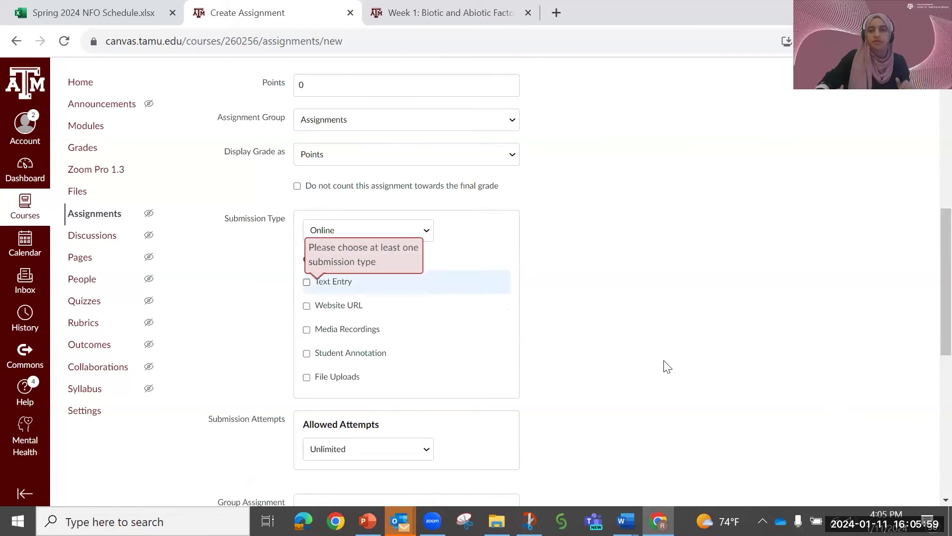
scroll(773, 434, "down", 7)
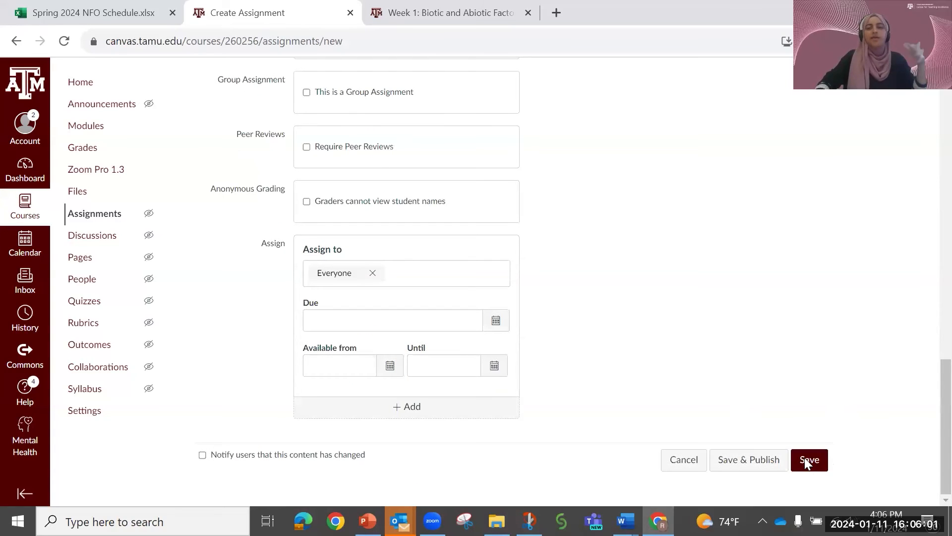
left_click(797, 456)
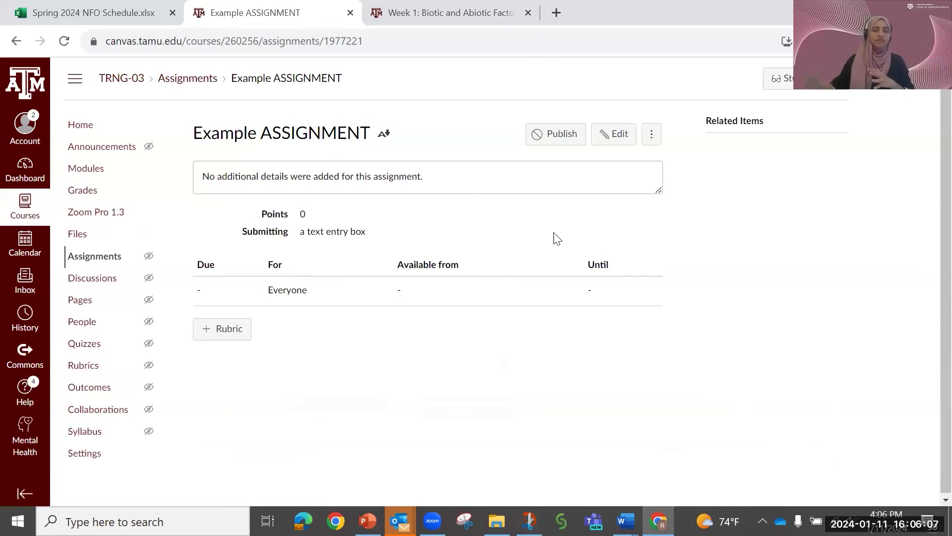
- Start a new rubric for Example ASSIGNMENT
left_click(208, 330)
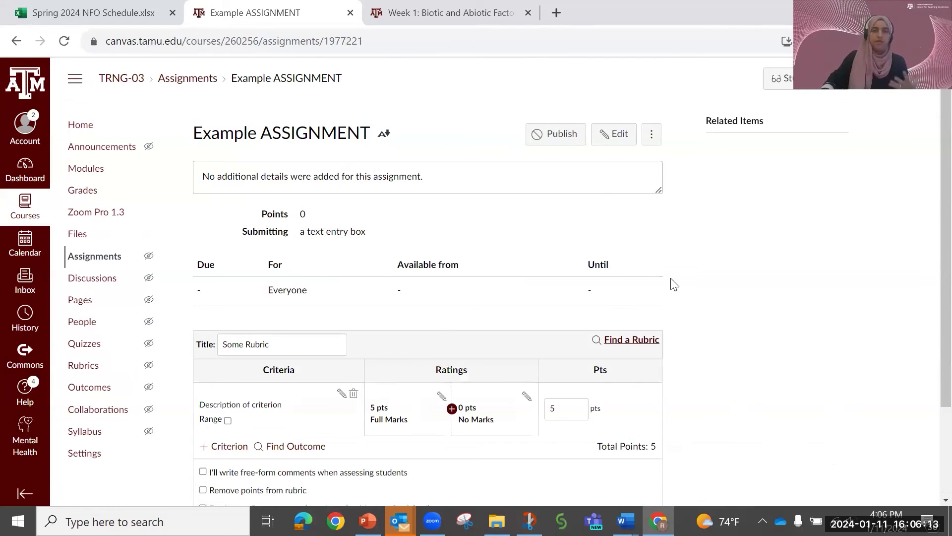
scroll(726, 320, "down", 1)
scroll(728, 329, "down", 1)
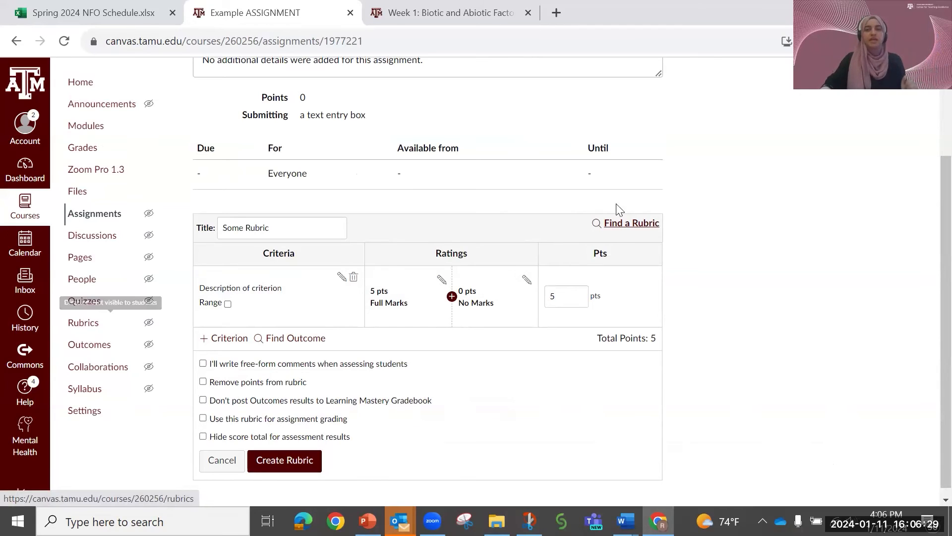
- Look through the existing TRNG-001 rubrics that could be reused for the assignment, and close the list
left_click(622, 225)
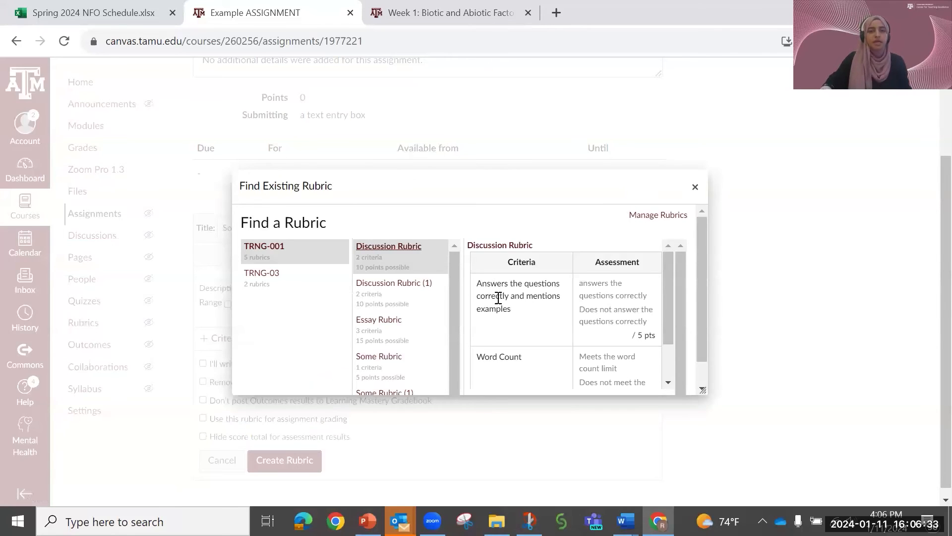
scroll(400, 331, "down", 3)
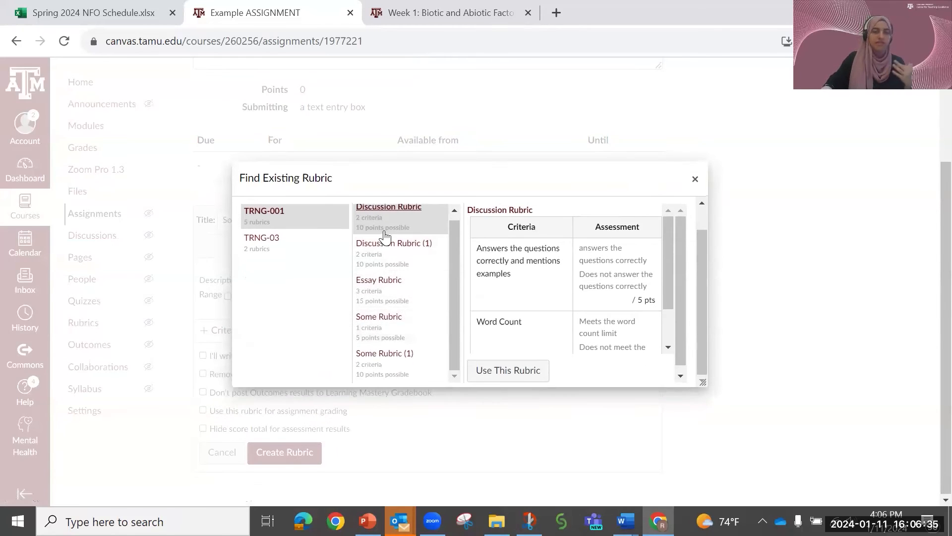
left_click(695, 180)
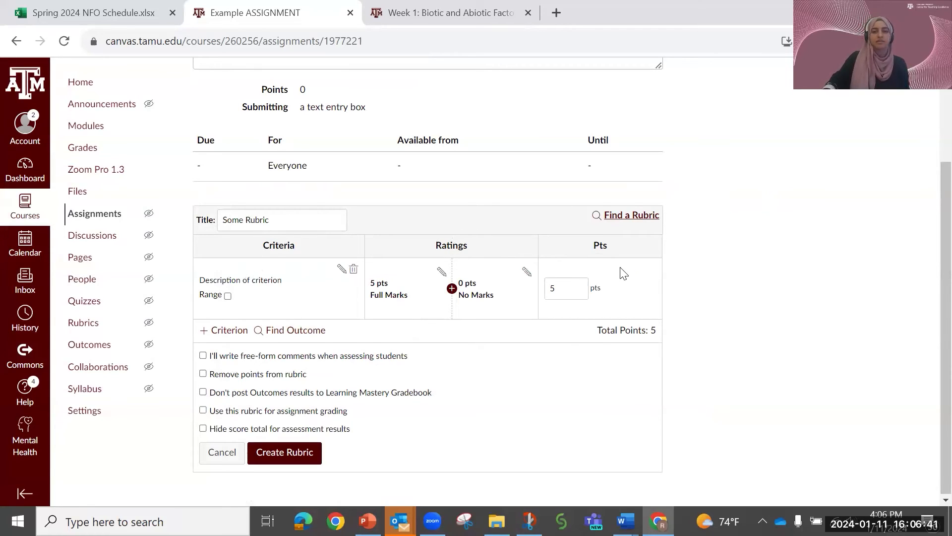
- Duplicate the rubric's Description of criterion row as a second criterion, keeping its default description
left_click(213, 331)
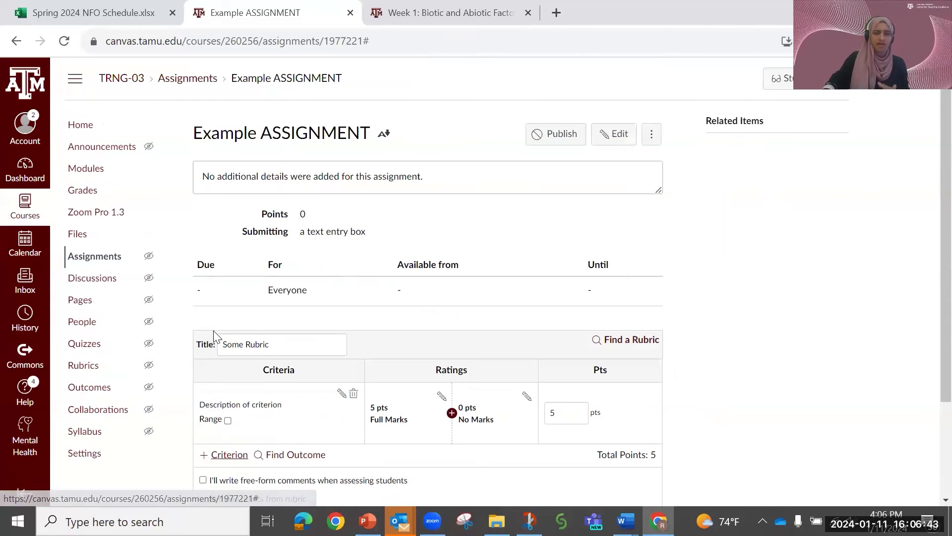
scroll(213, 377, "down", 1)
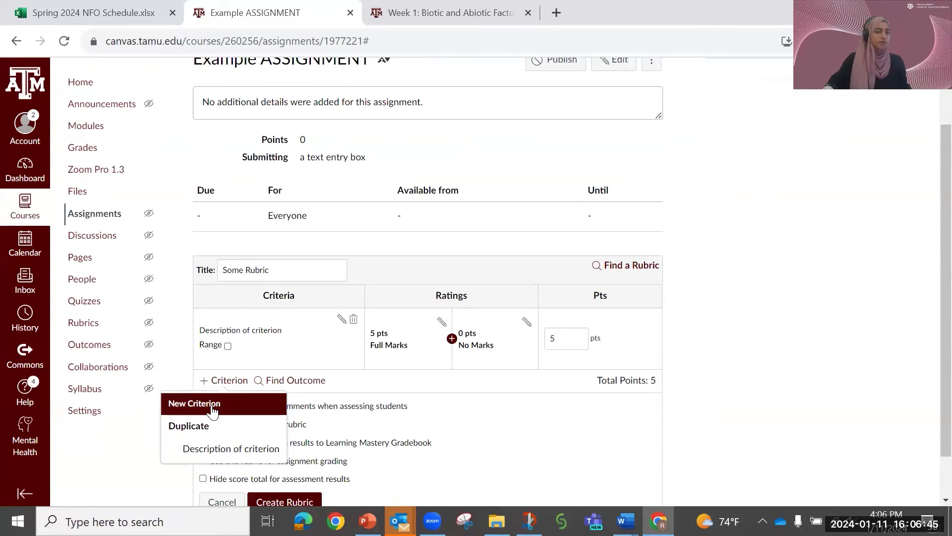
left_click(205, 450)
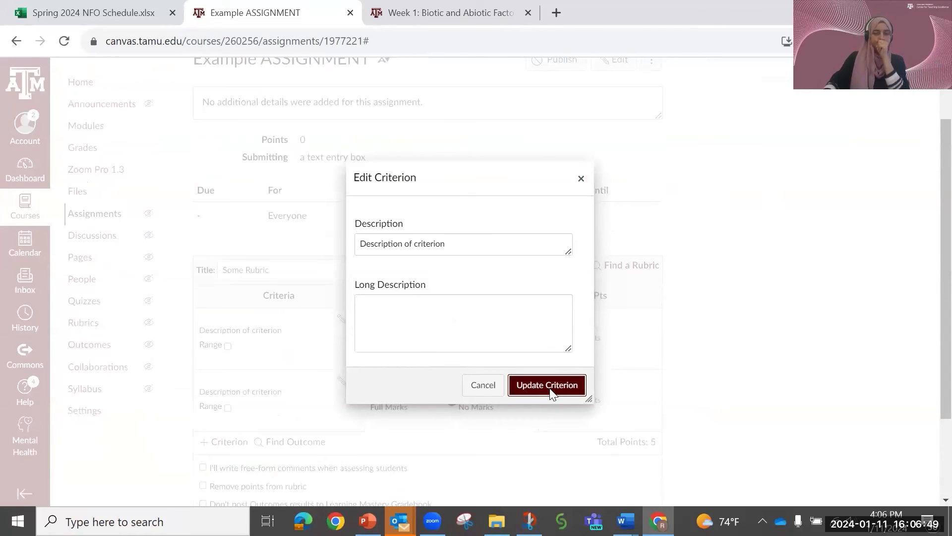
left_click(548, 385)
scroll(546, 399, "down", 1)
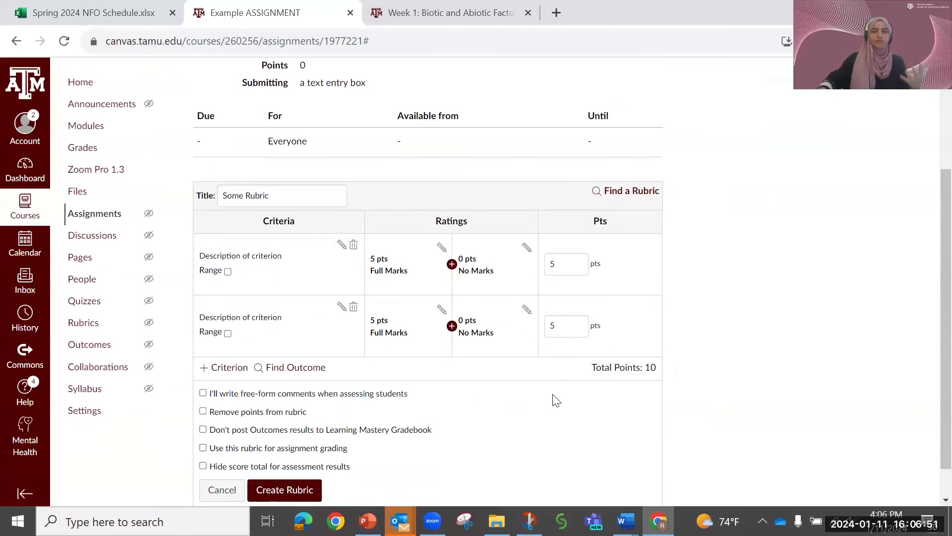
- Enable the option to use Some Rubric for assignment grading
scroll(536, 392, "down", 1)
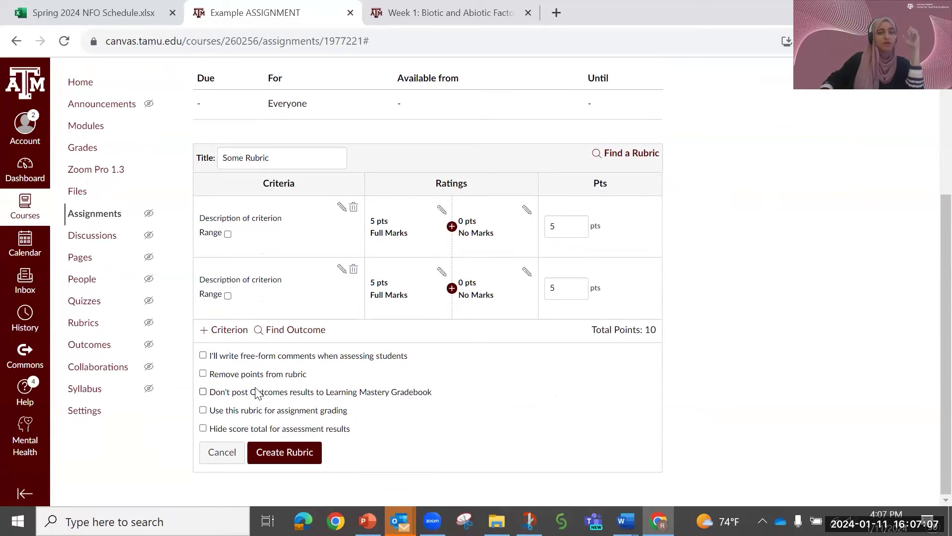
left_click(204, 415)
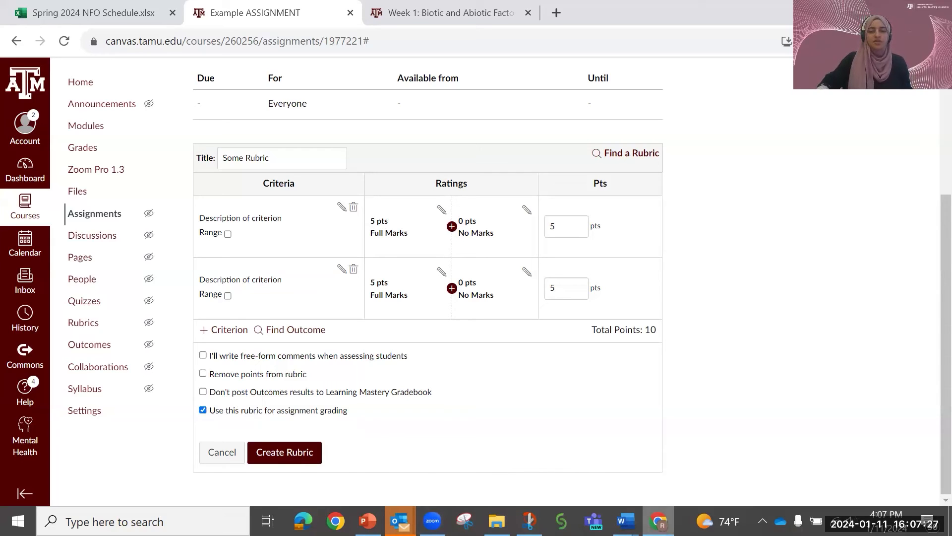
- Switch from the Canvas rubric form to the PowerPoint slide show, at the Access the Speedgrader slide
left_click(367, 521)
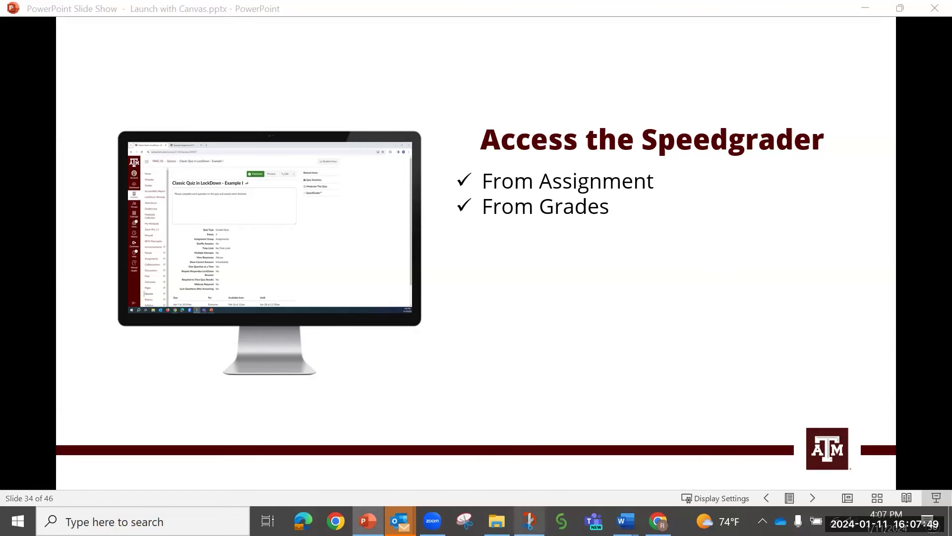
left_click(659, 521)
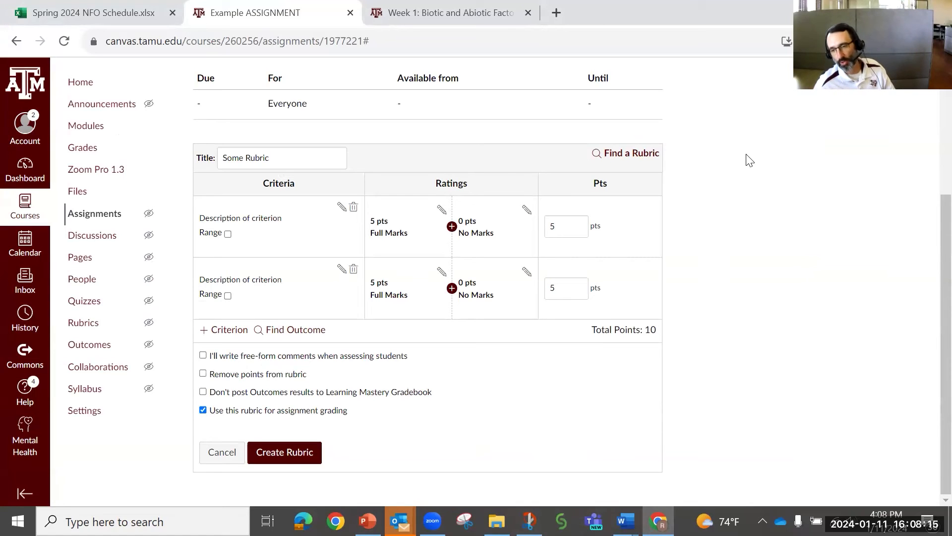
key("alt+Tab")
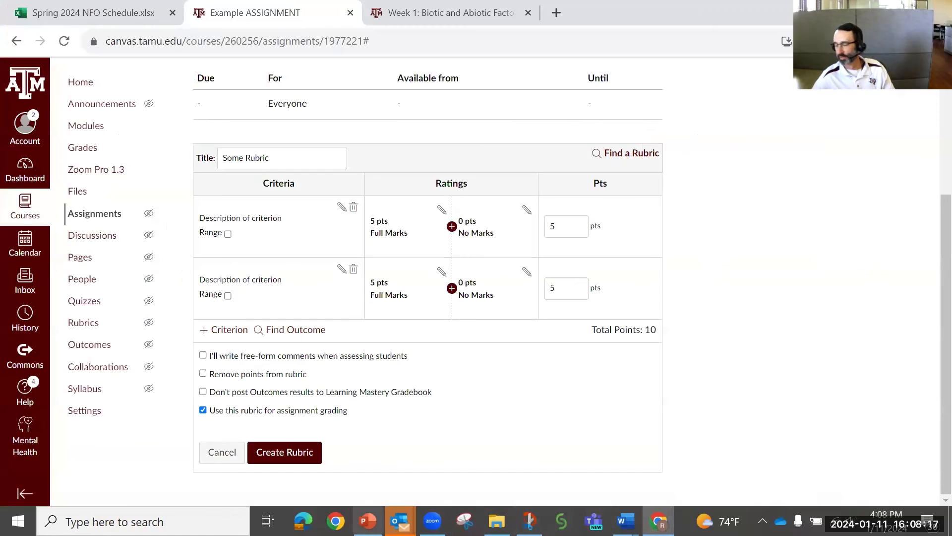
left_click(368, 521)
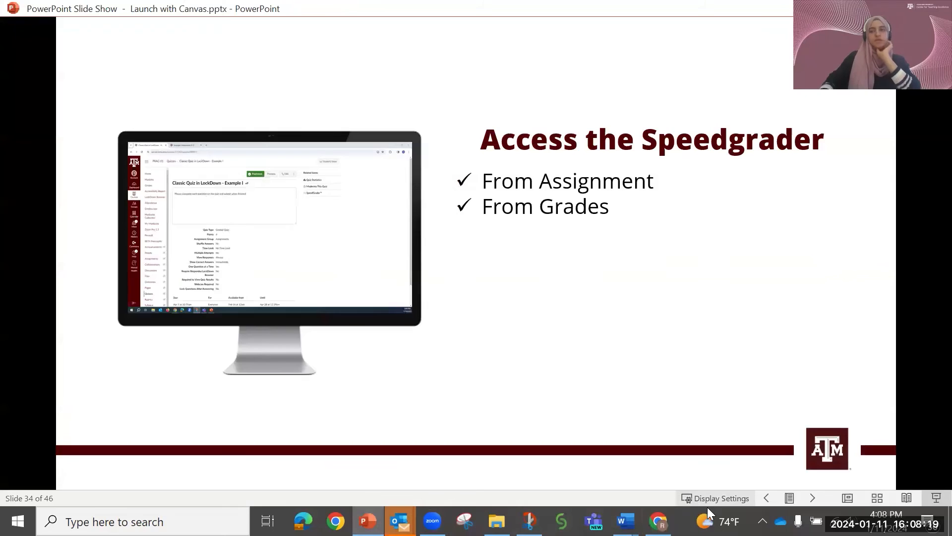
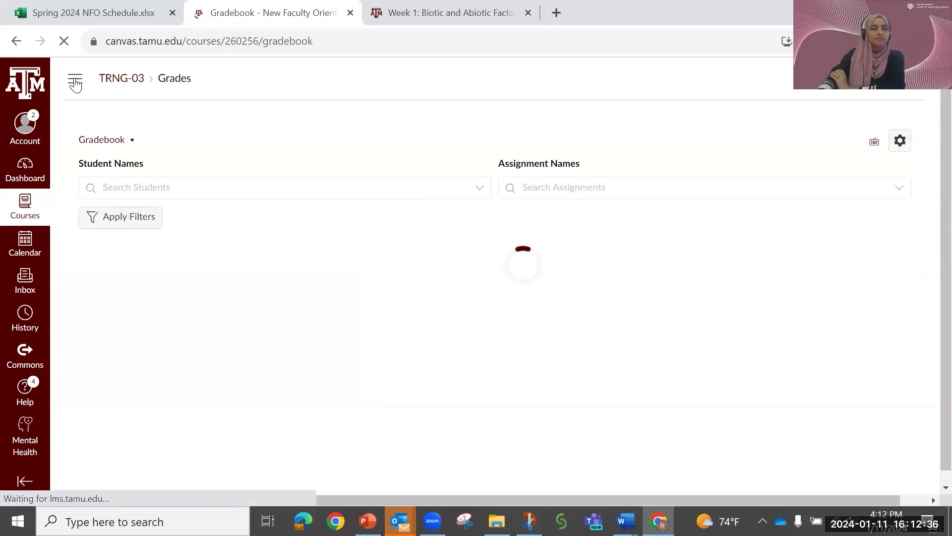
- Show the course navigation from the TRNG-03 gradebook and open the course's Modules page in Student View
left_click(76, 82)
left_click(76, 82)
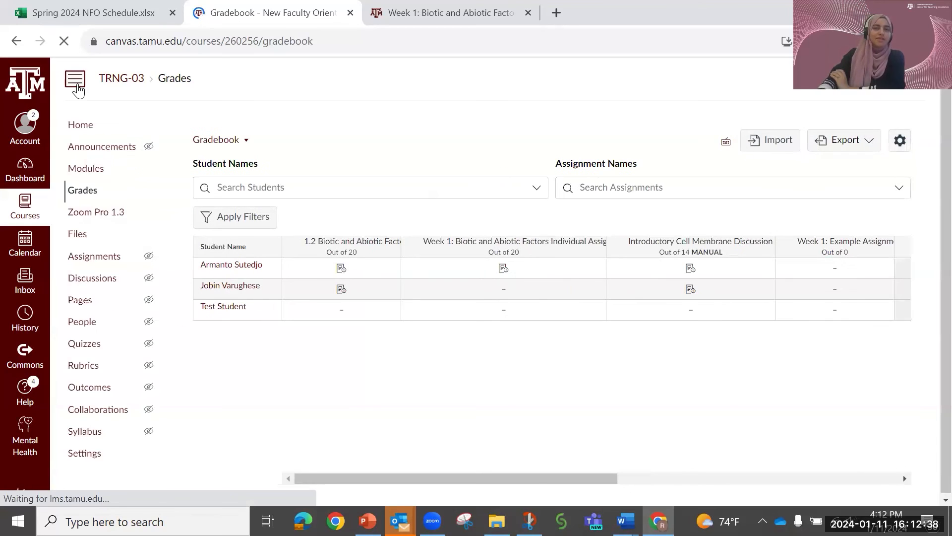
left_click(87, 171)
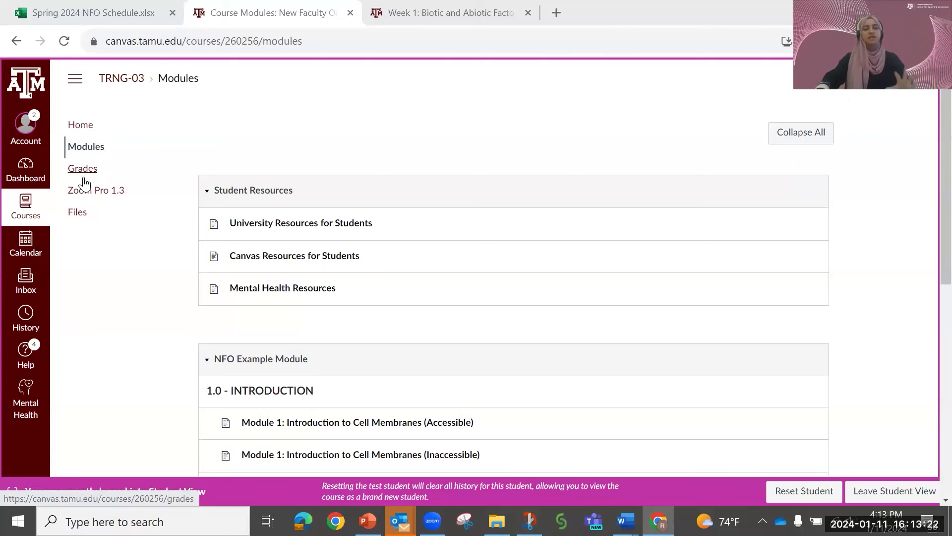
- Look through the modules as a student and open the Week 1: Biotic and Abiotic Factors Individual Assignment
scroll(293, 228, "down", 3)
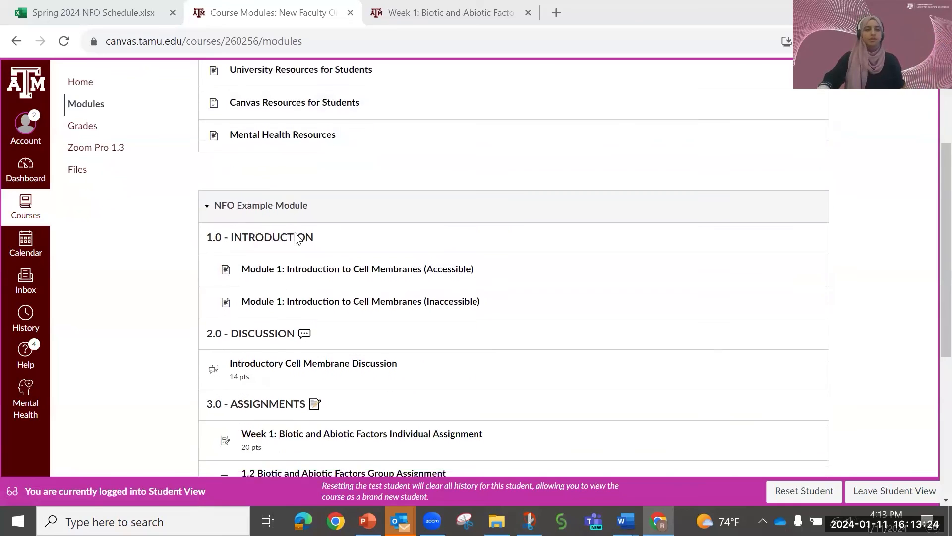
scroll(297, 238, "down", 6)
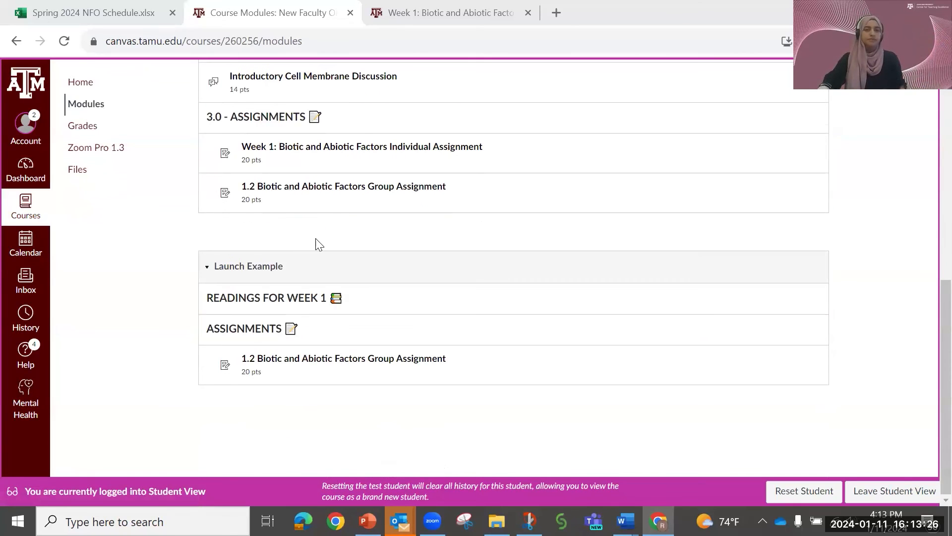
scroll(319, 244, "up", 3)
left_click(323, 296)
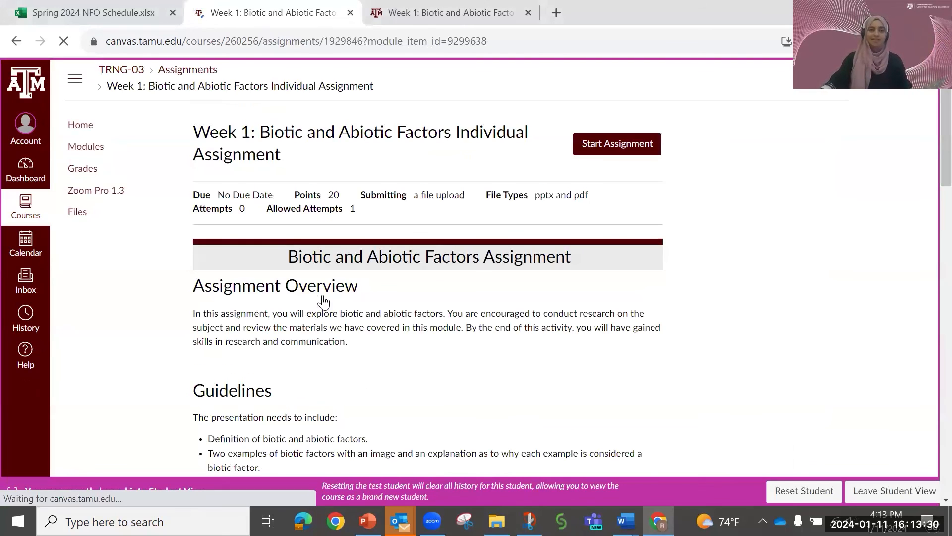
- Start the assignment as the test student and examine its file upload form, grading rubric and guidelines
left_click(616, 150)
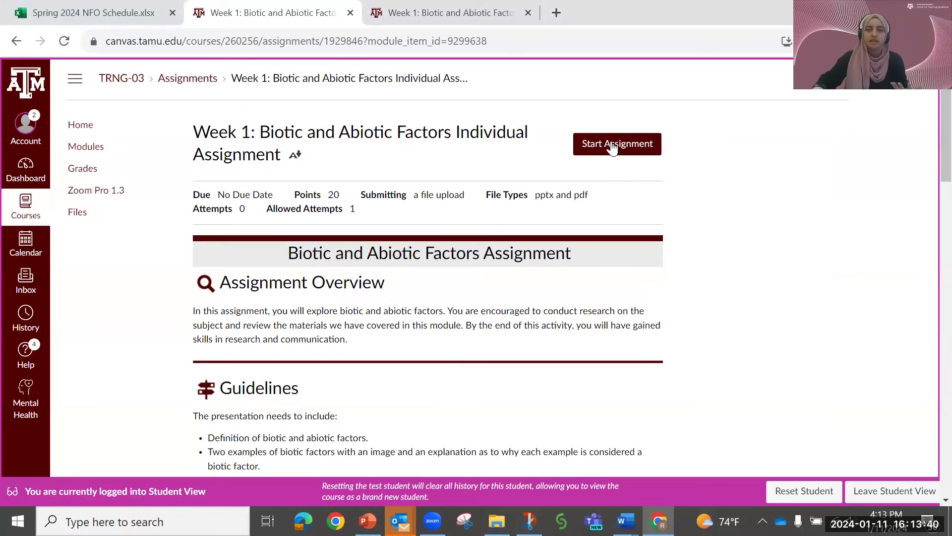
scroll(615, 144, "down", 10)
scroll(640, 270, "down", 10)
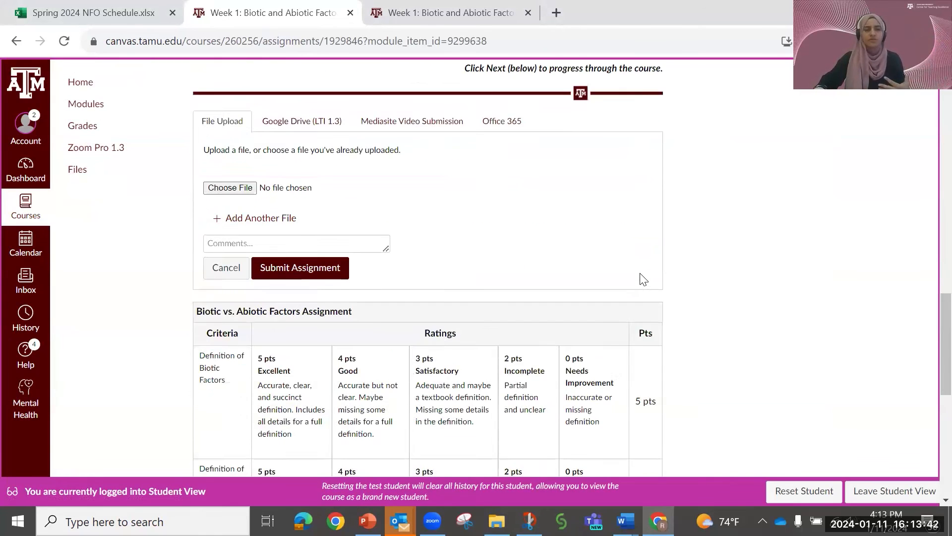
scroll(644, 279, "up", 1)
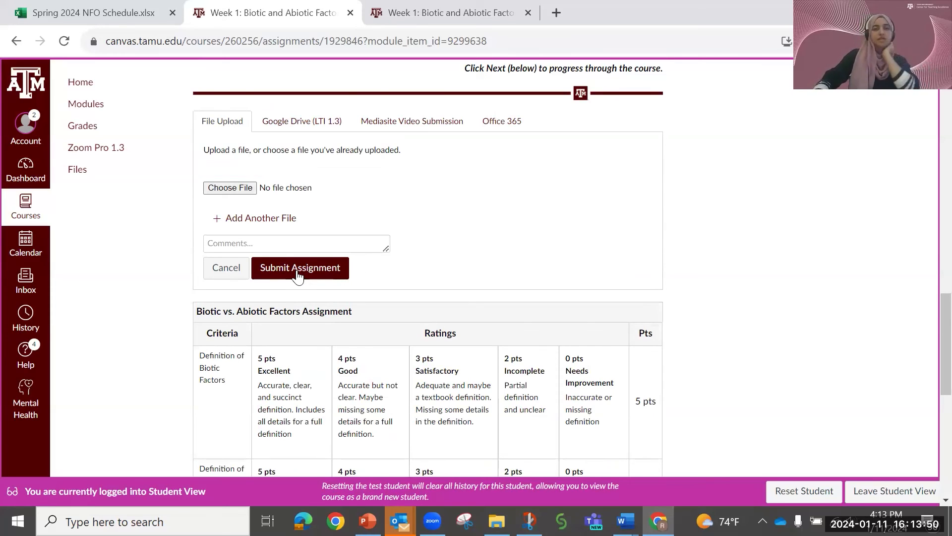
scroll(447, 295, "down", 6)
scroll(447, 295, "up", 6)
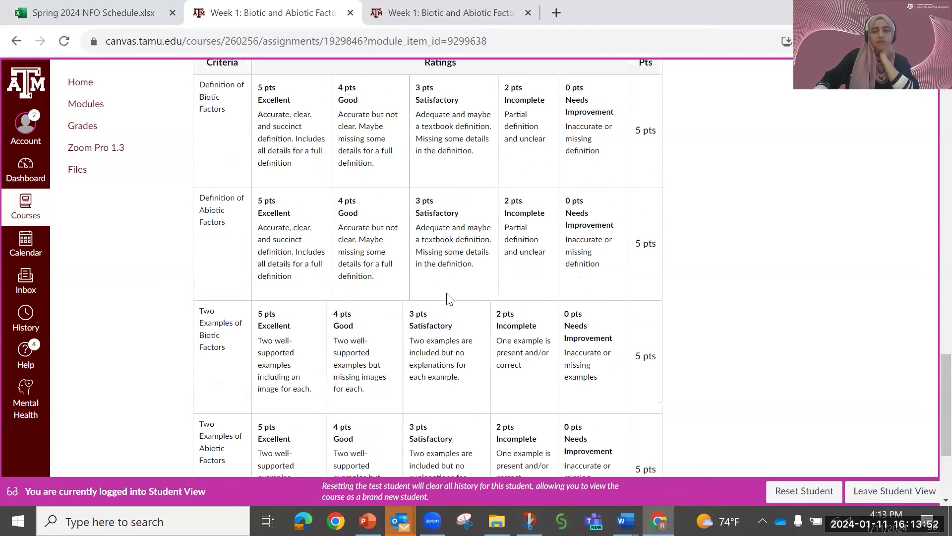
scroll(467, 292, "down", 6)
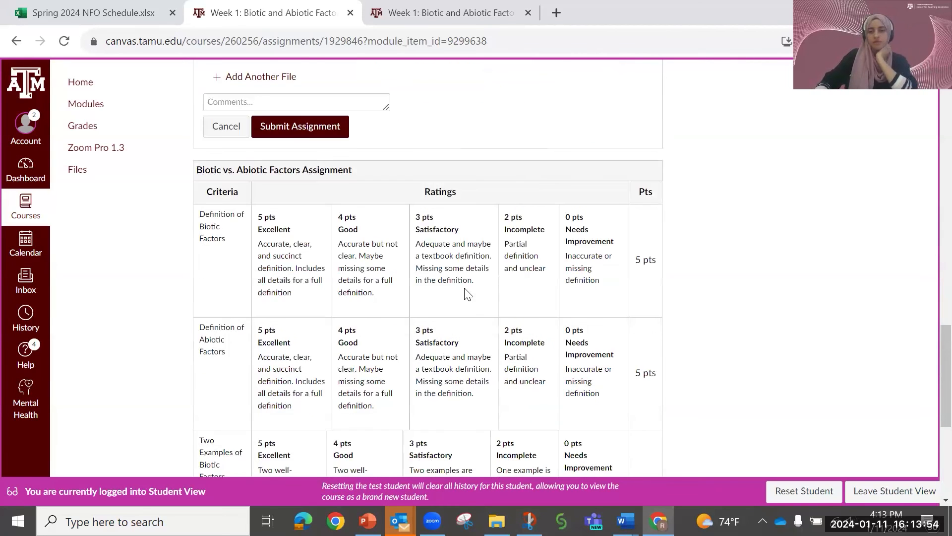
scroll(436, 368, "up", 18)
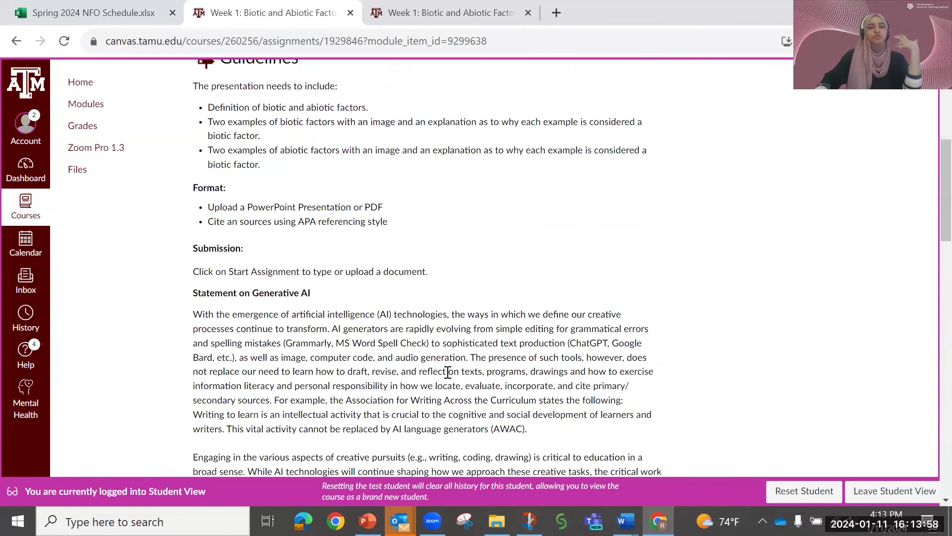
scroll(448, 372, "down", 13)
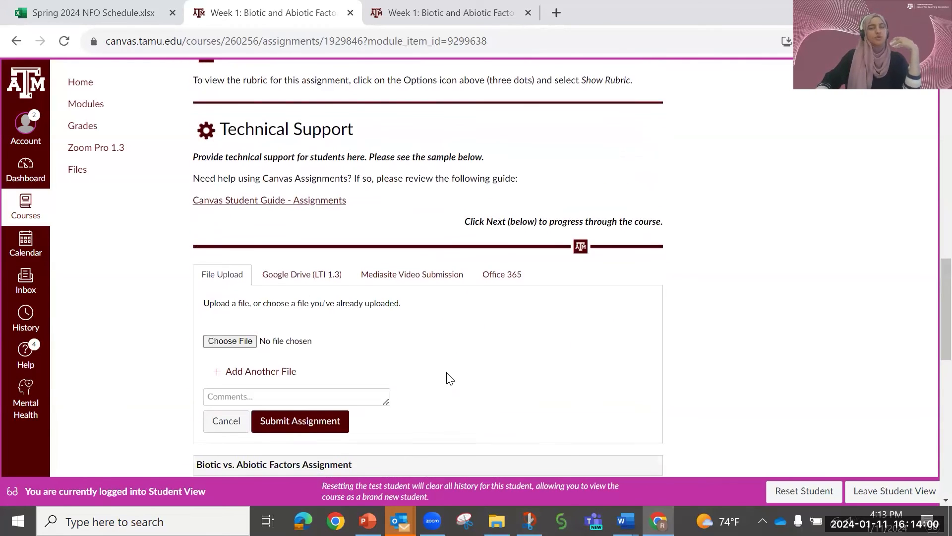
- Reset the test student and leave Student View
left_click(797, 496)
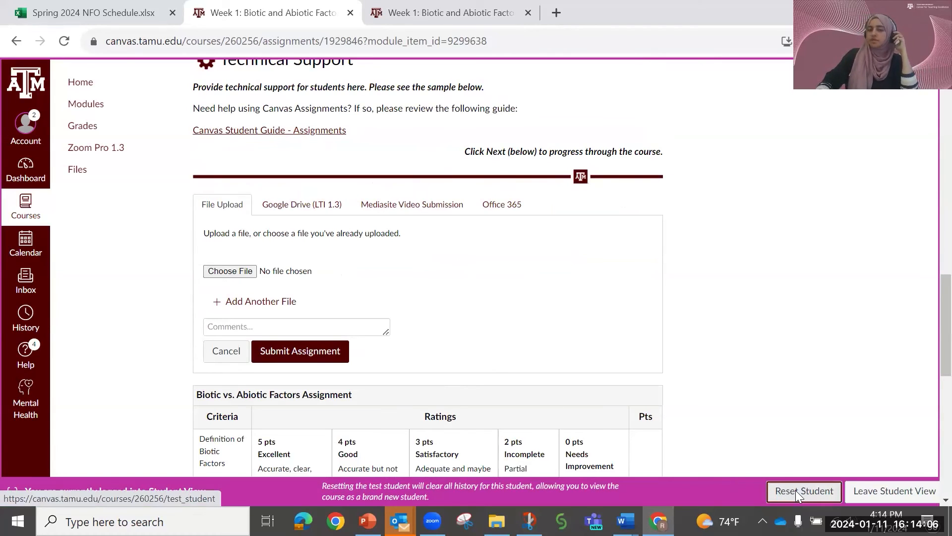
left_click(546, 125)
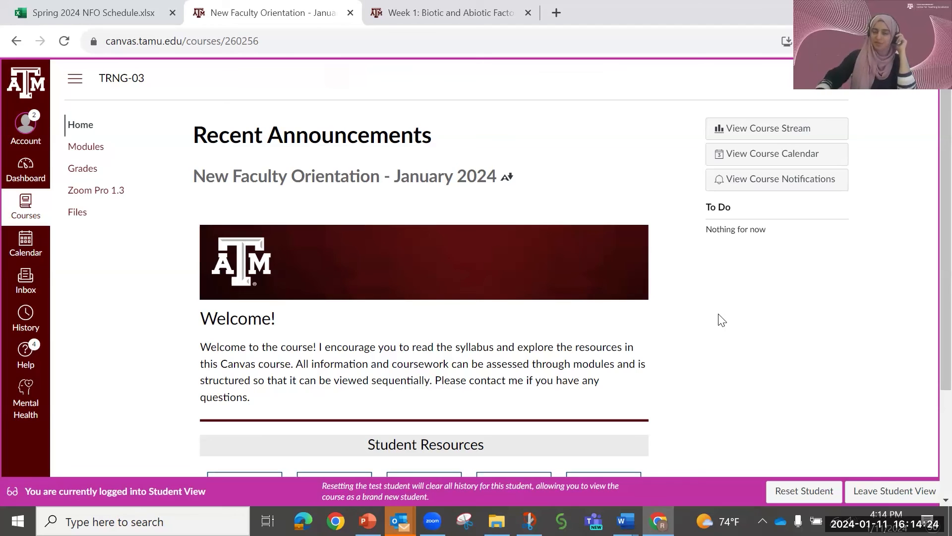
left_click(884, 491)
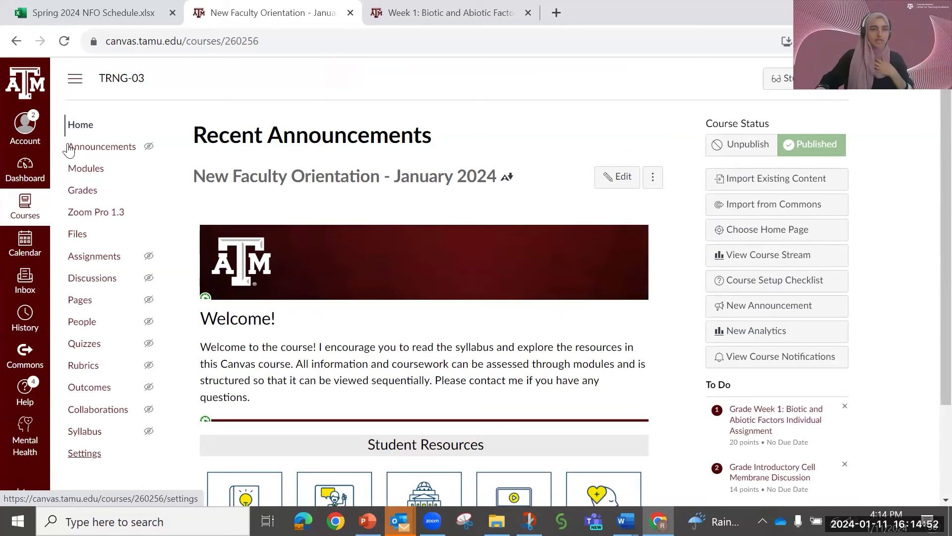
- Disable the Files item in the navigation section of the course settings
left_click(88, 459)
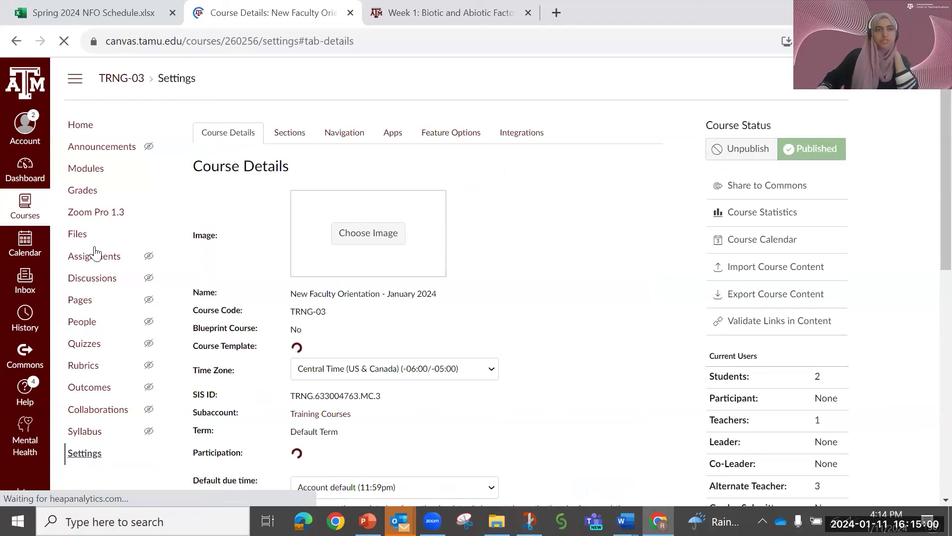
left_click(339, 137)
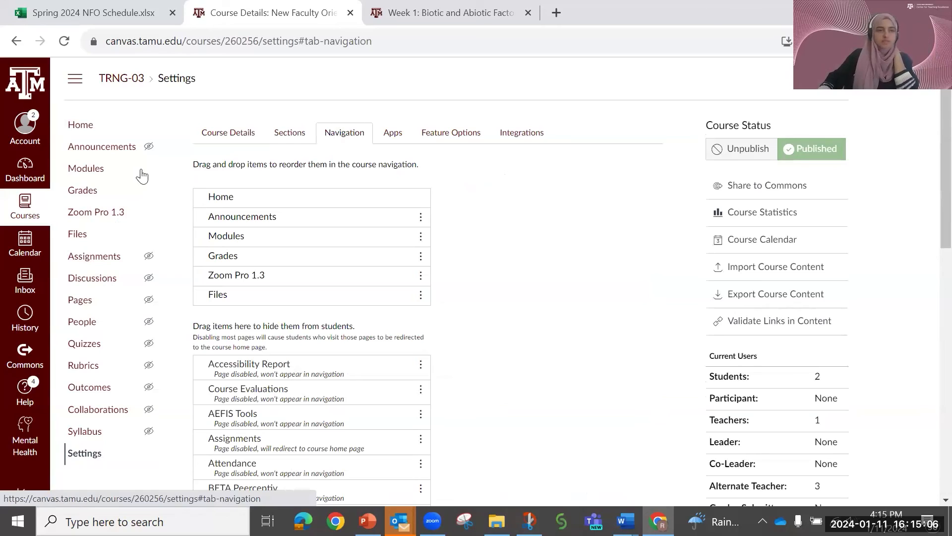
left_click(421, 296)
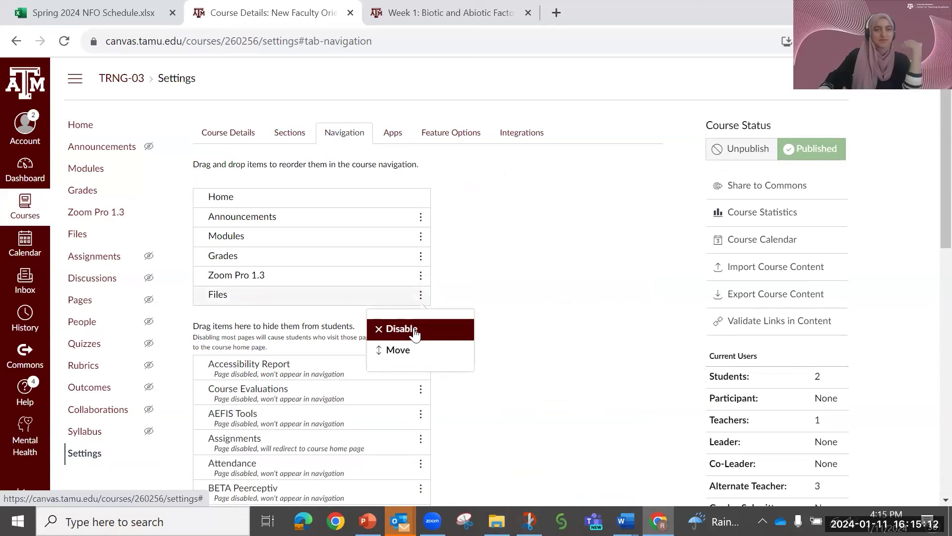
left_click(422, 297)
left_click(421, 297)
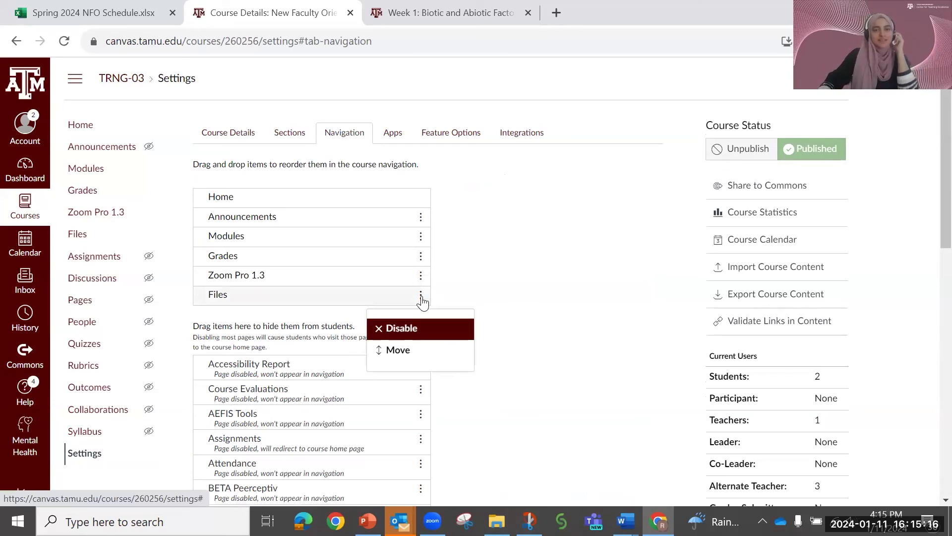
left_click(412, 334)
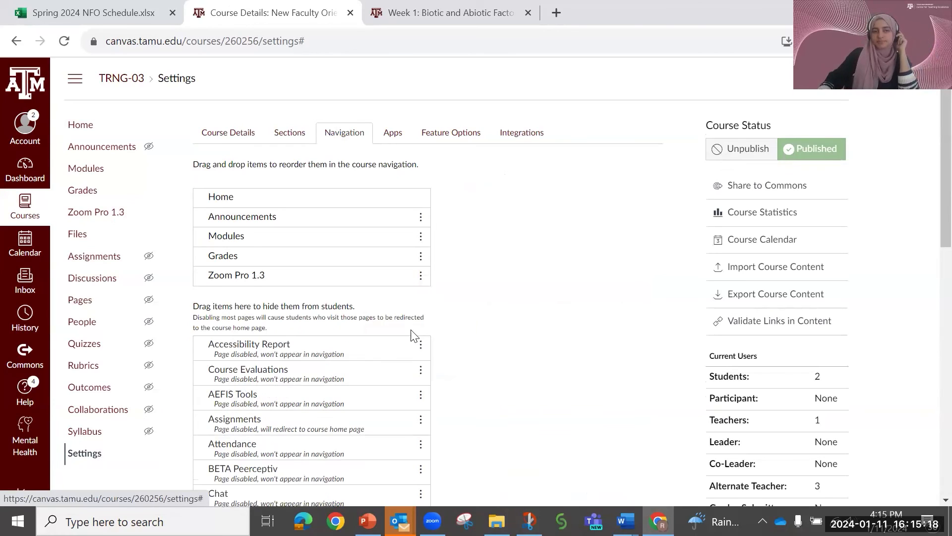
- Enable Gradescope in the course navigation and save the navigation changes
left_click(421, 277)
left_click(489, 442)
scroll(486, 441, "down", 7)
scroll(489, 442, "down", 4)
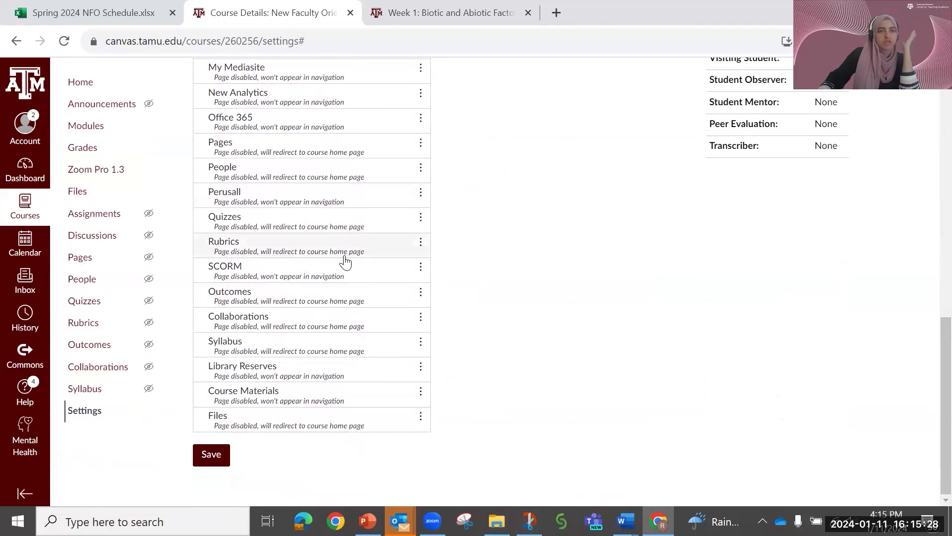
scroll(347, 255, "up", 5)
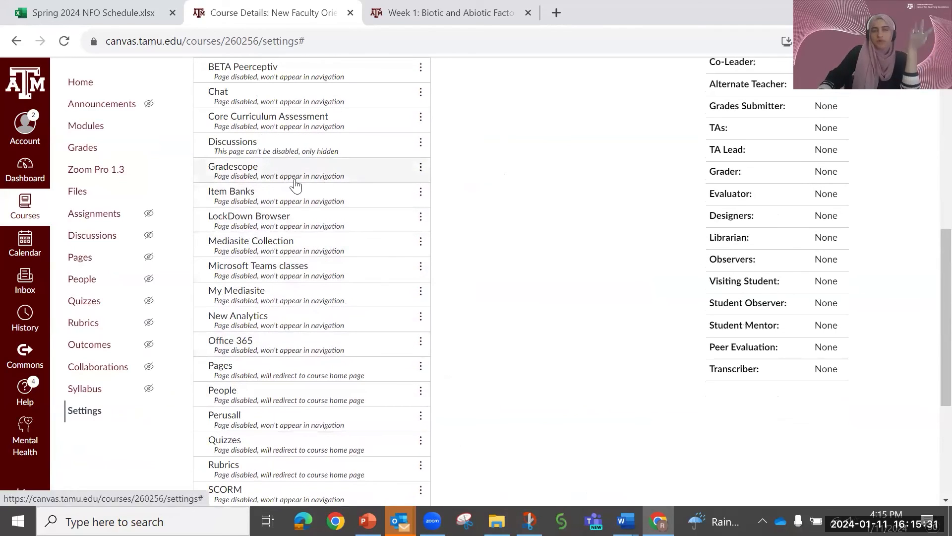
left_click(420, 168)
left_click(414, 201)
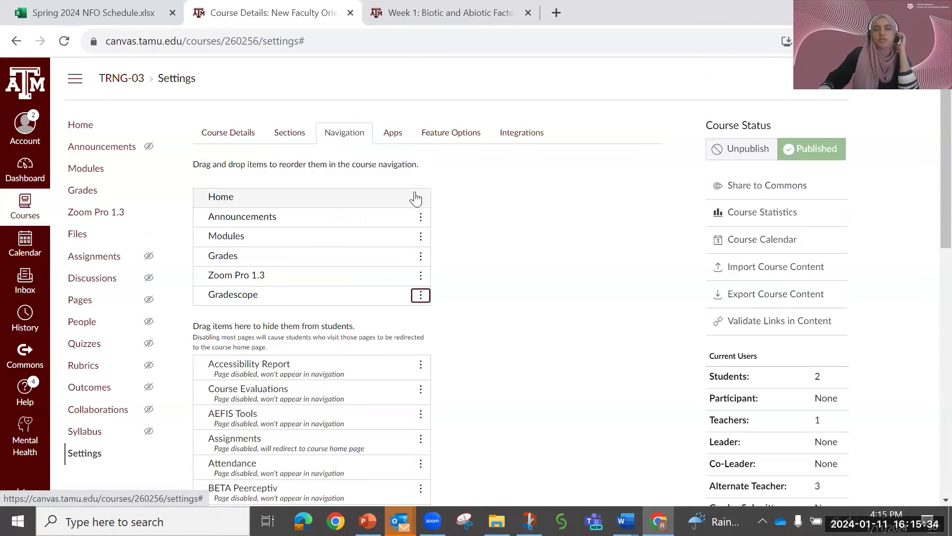
scroll(466, 314, "down", 10)
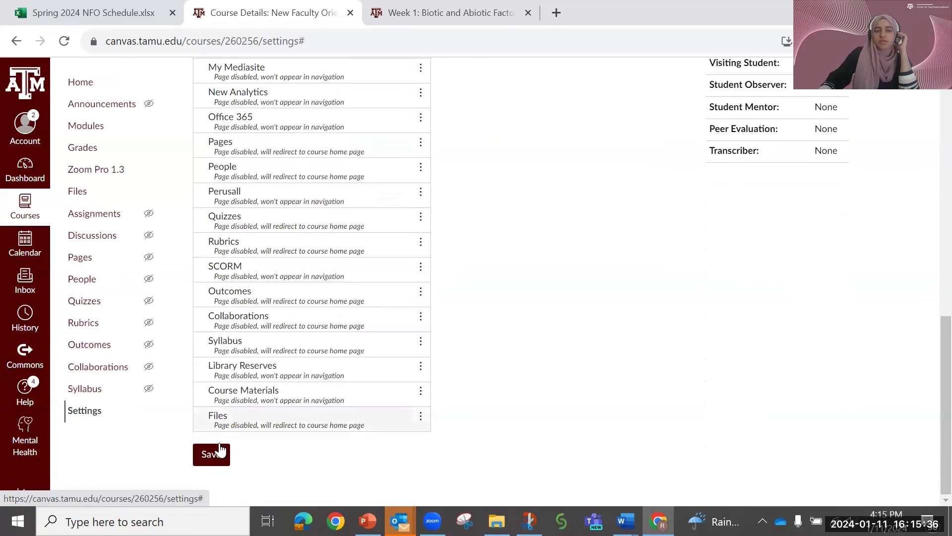
left_click(221, 456)
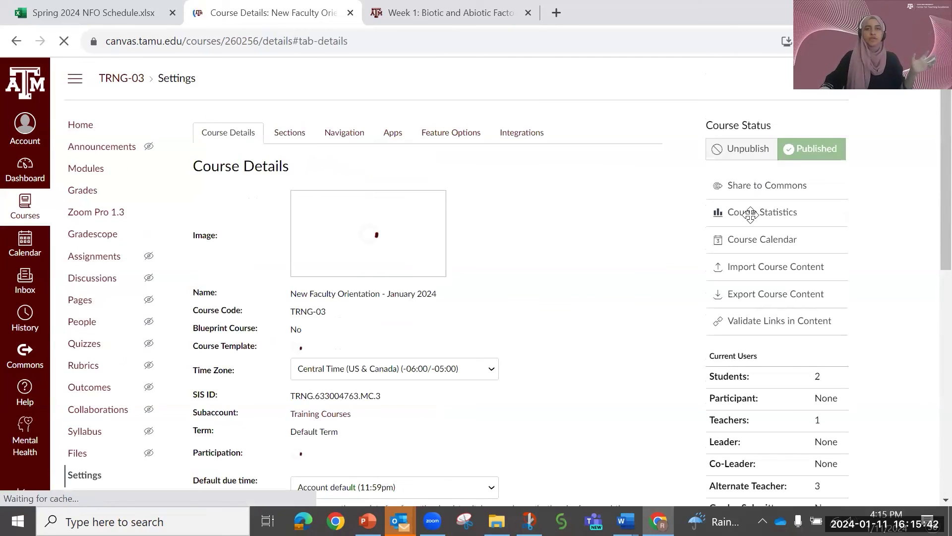
- Check the course home page and its navigation in Student View, and leave Student View
left_click(84, 129)
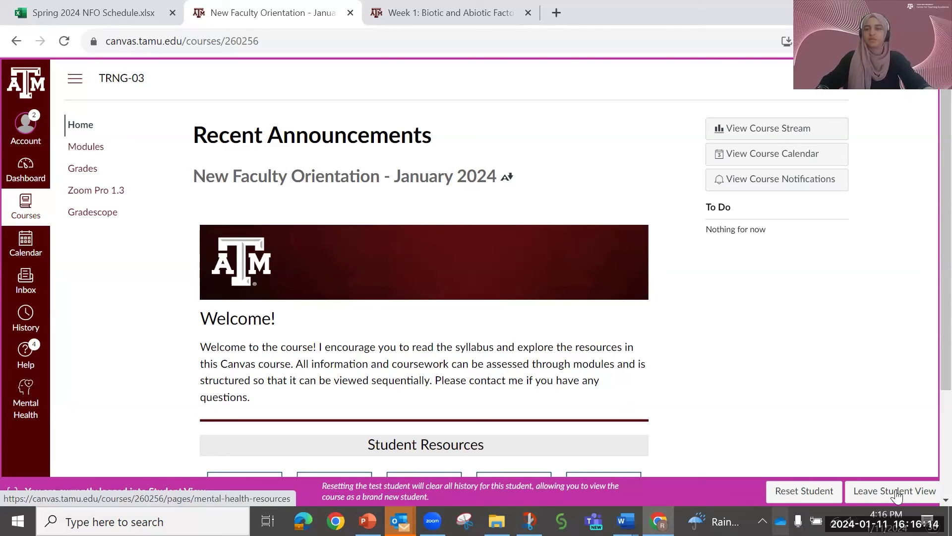
left_click(881, 490)
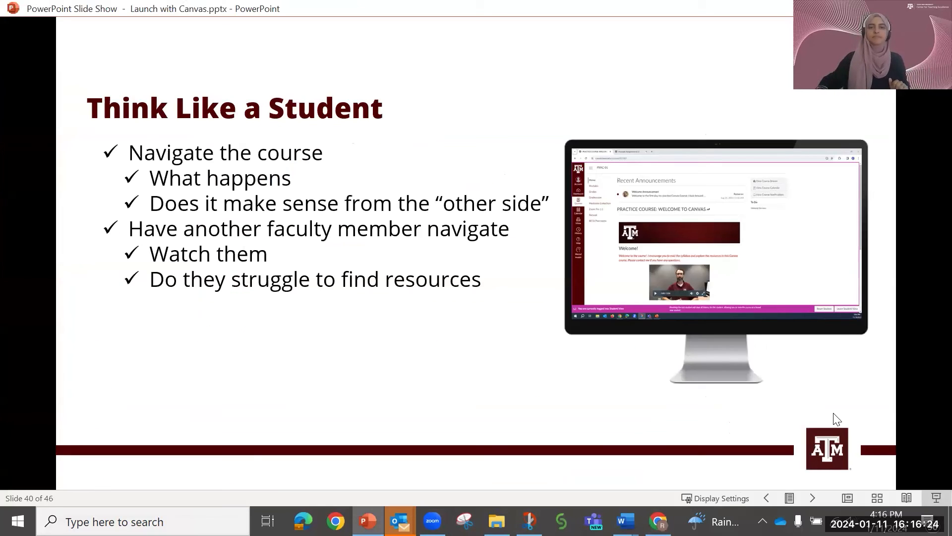
- Switch to the PowerPoint slide show and advance from Think Like a Student to the Student View Review slide
left_click(812, 497)
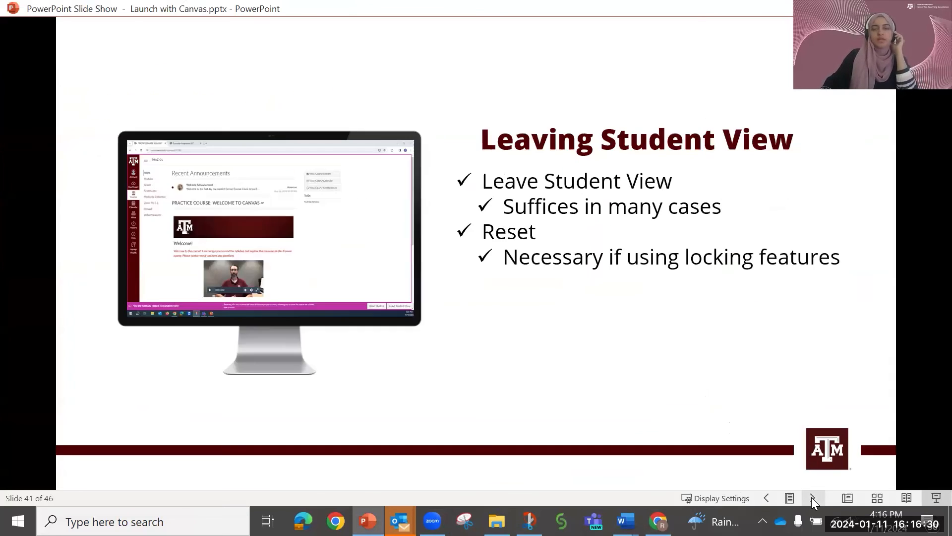
left_click(812, 497)
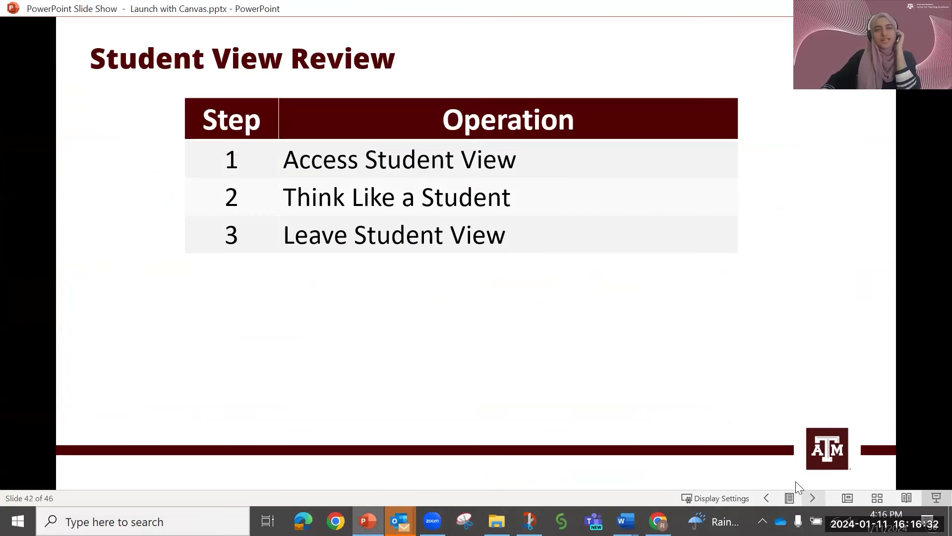
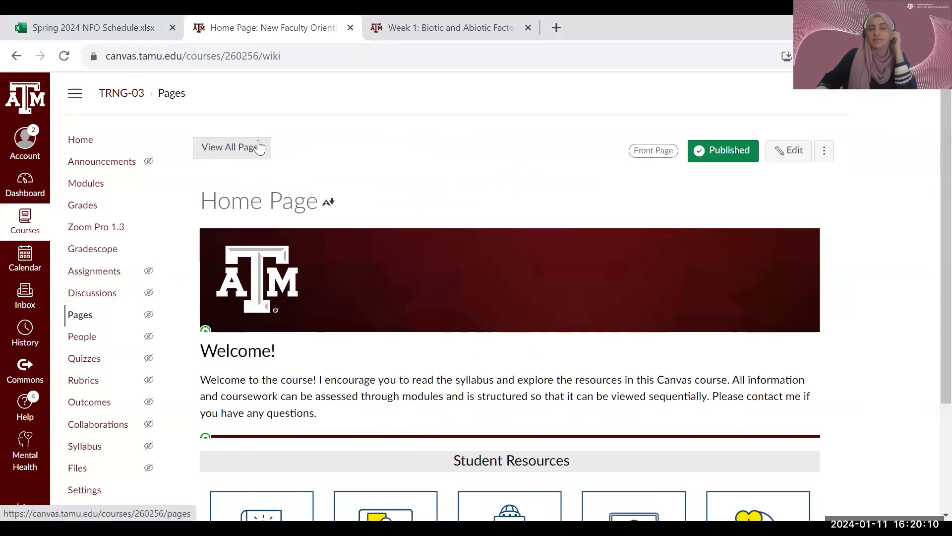
- Look through the list of all course pages and open the Office Hours page from it
left_click(233, 155)
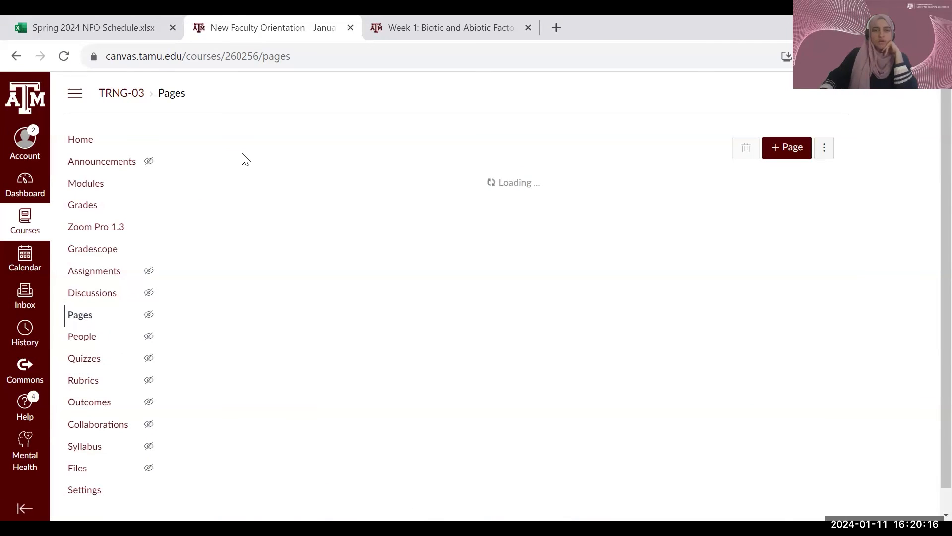
scroll(274, 251, "down", 1)
scroll(272, 259, "up", 1)
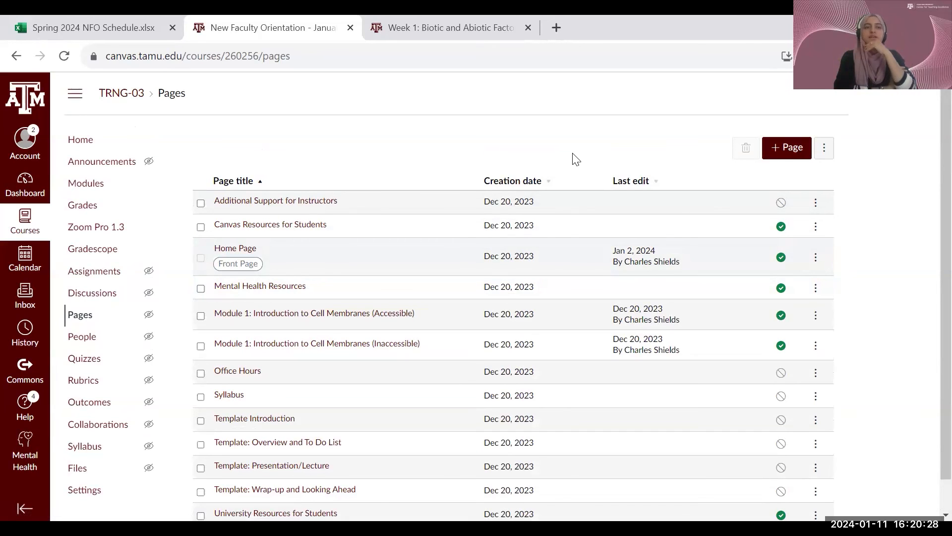
left_click(245, 379)
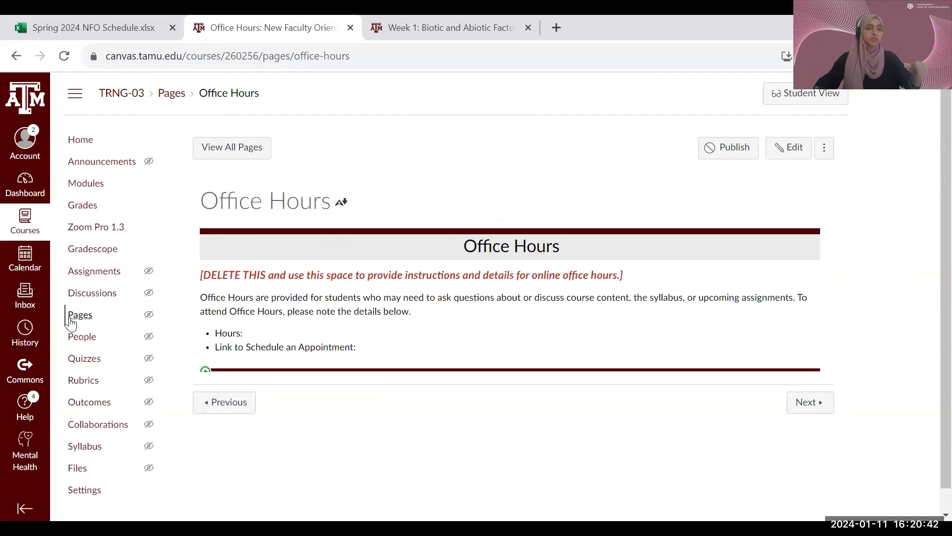
- Find the Office Hours page in the course modules and open it from there
left_click(90, 184)
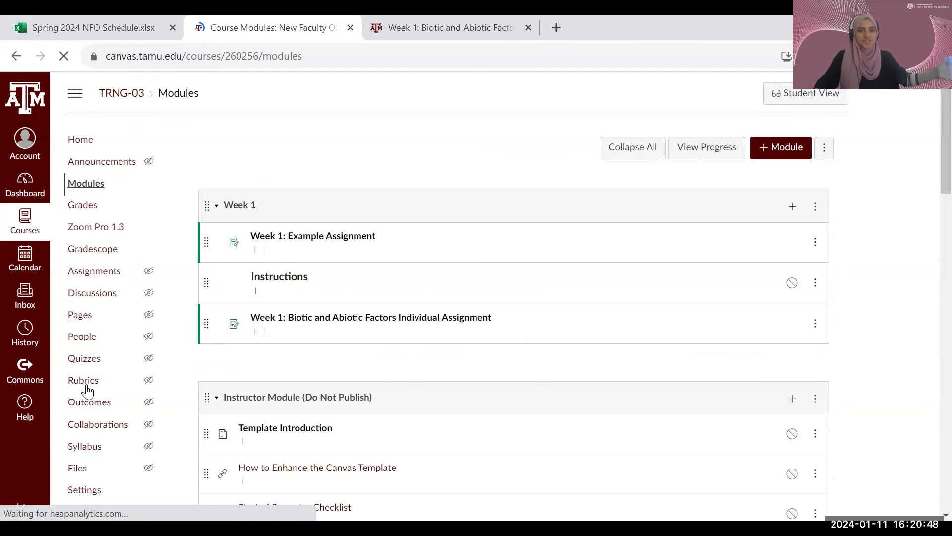
scroll(361, 367, "down", 5)
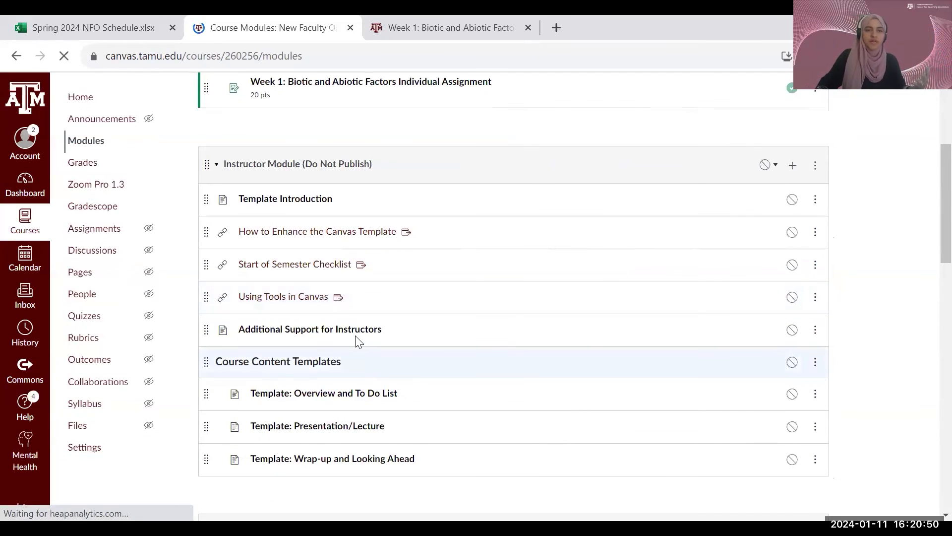
scroll(346, 315, "down", 1)
scroll(346, 316, "down", 5)
left_click(265, 303)
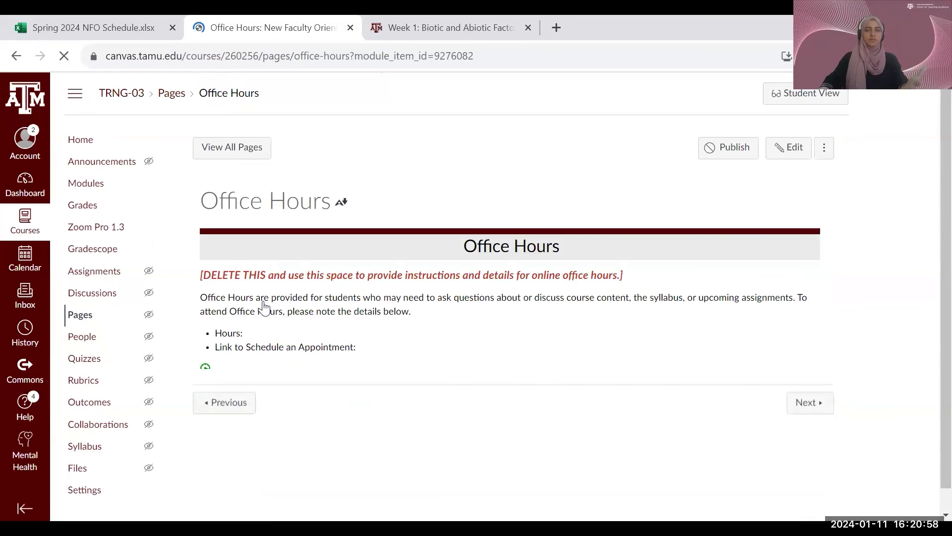
- Return to the list of all course pages and open a new blank page with the cursor in its body
left_click(87, 320)
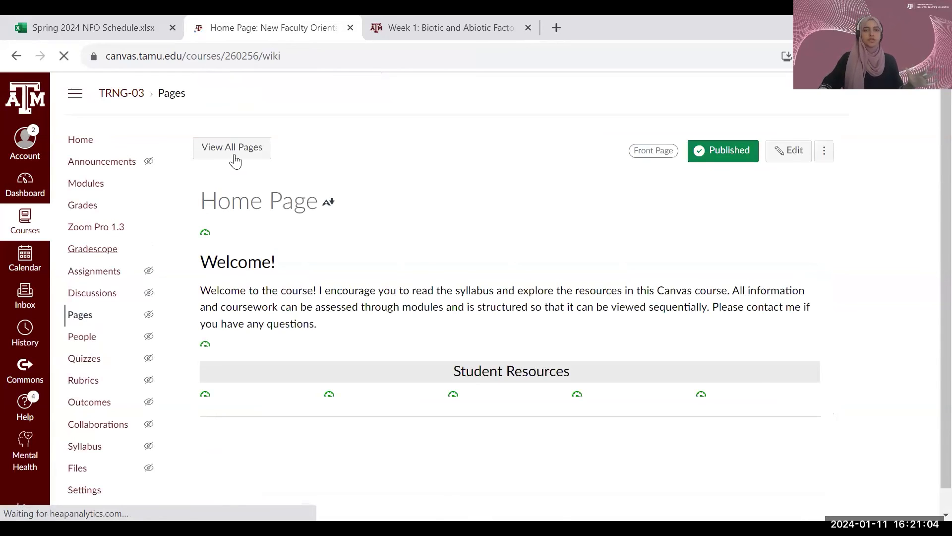
left_click(234, 161)
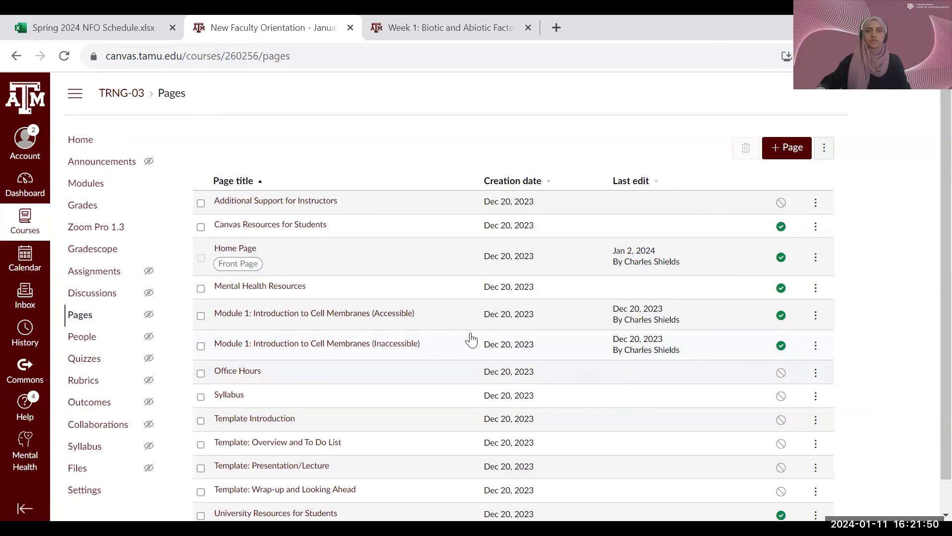
left_click(785, 150)
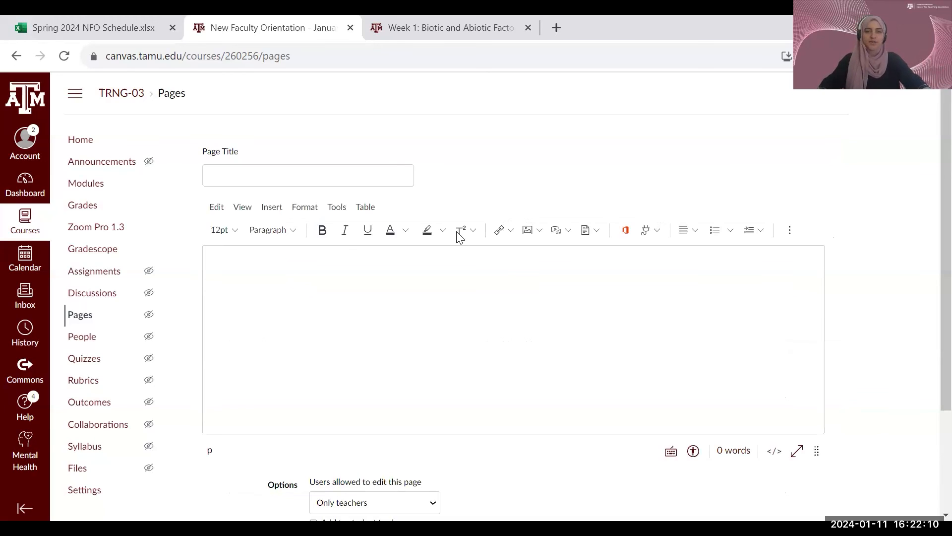
left_click(287, 177)
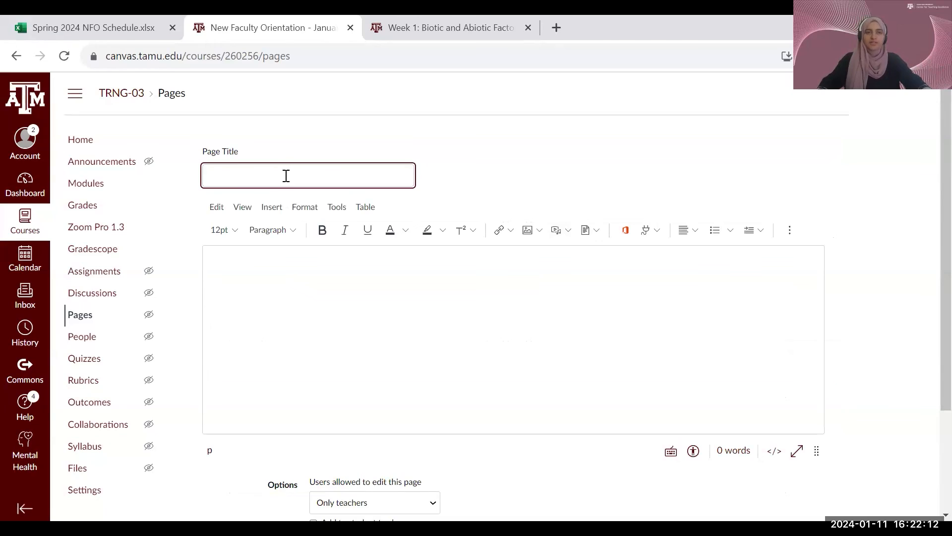
scroll(312, 292, "down", 1)
scroll(312, 292, "down", 1)
left_click(252, 213)
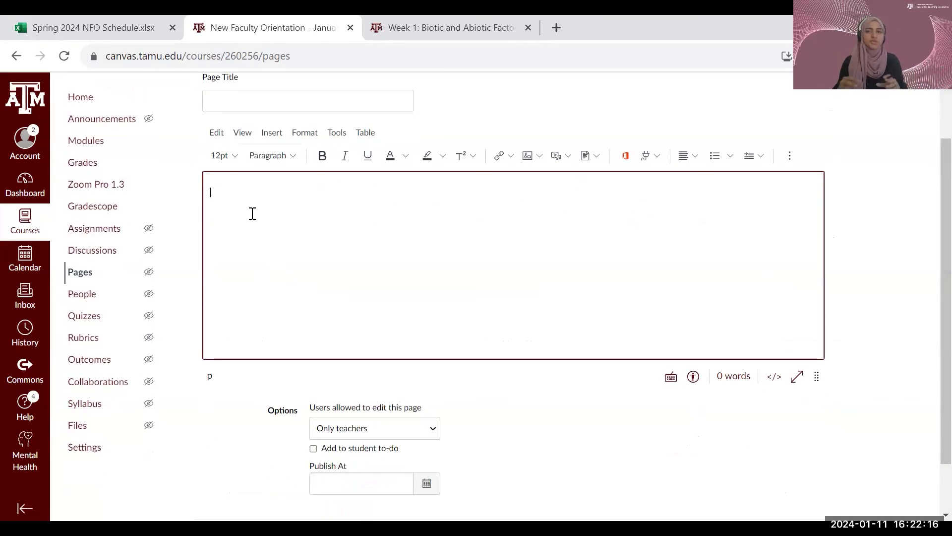
- Show the link, image and document insertion options of the new page's rich content editor
left_click(512, 158)
left_click(512, 158)
left_click(511, 160)
left_click(509, 160)
left_click(511, 159)
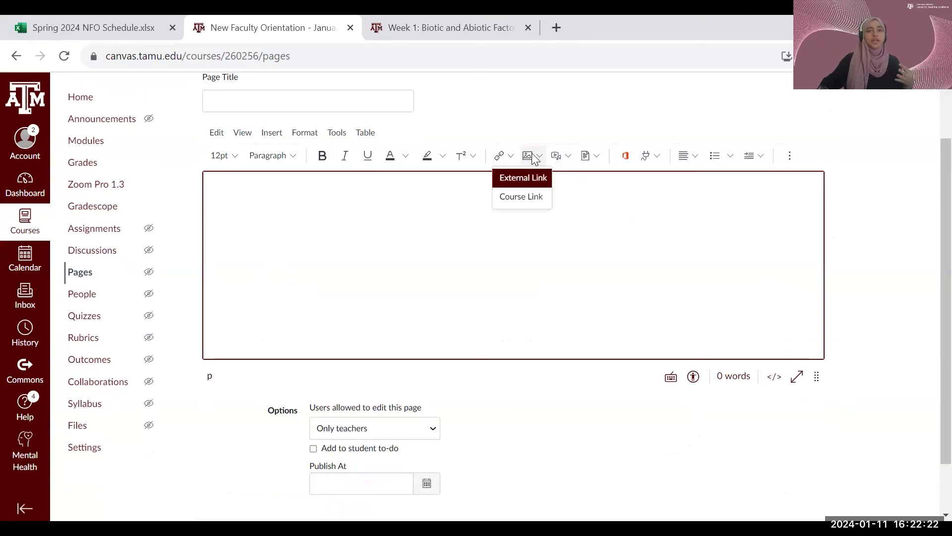
left_click(533, 157)
left_click(536, 159)
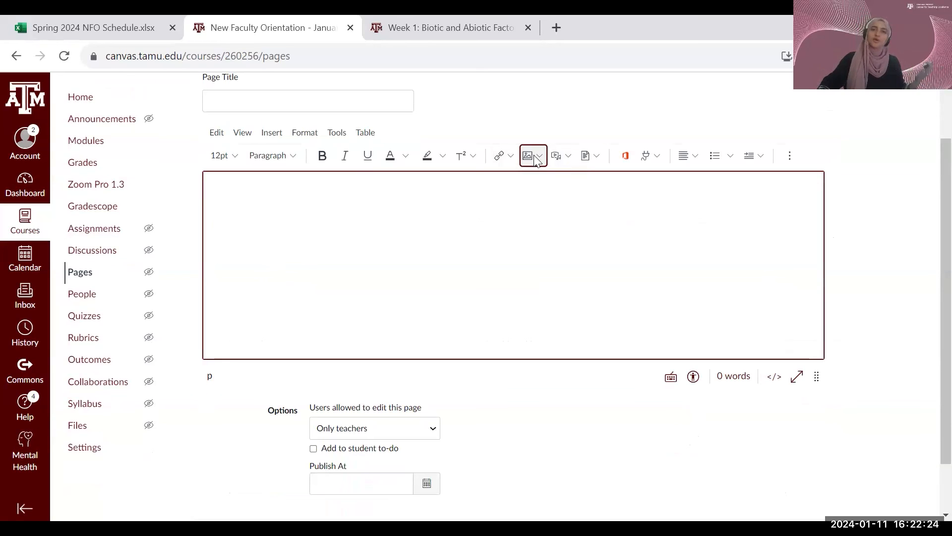
left_click(535, 155)
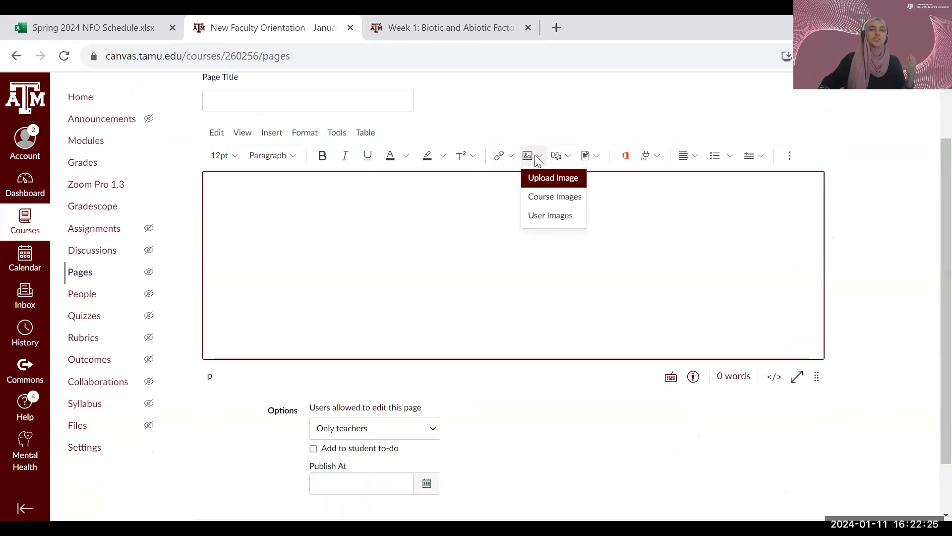
left_click(590, 156)
- Review the full list of apps that can be embedded in the new page, and close the list
left_click(646, 158)
left_click(657, 156)
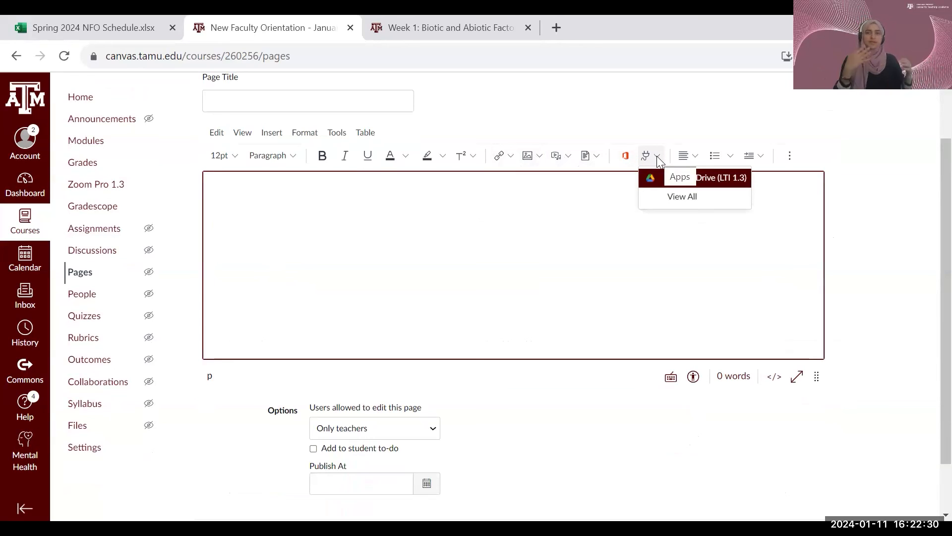
left_click(699, 201)
scroll(511, 317, "down", 3)
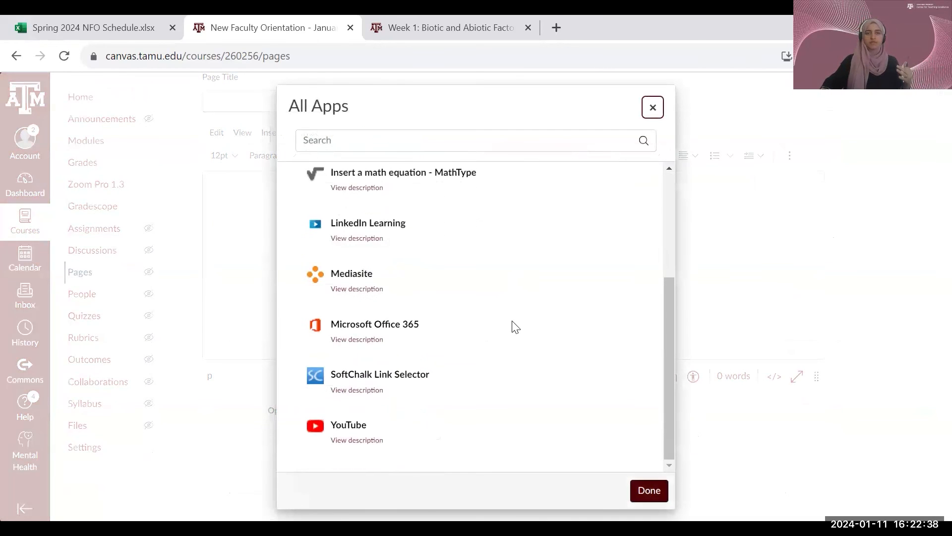
scroll(423, 372, "up", 4)
scroll(471, 362, "down", 4)
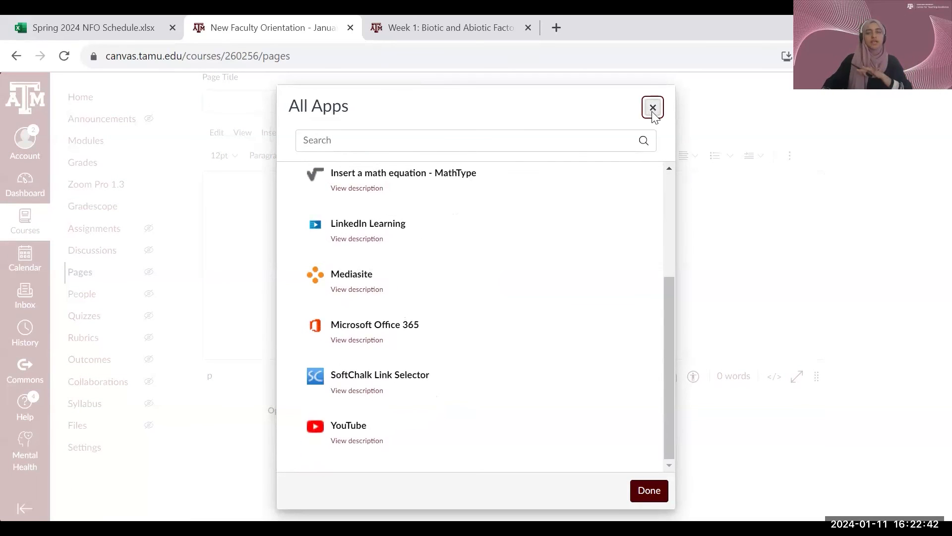
left_click(653, 108)
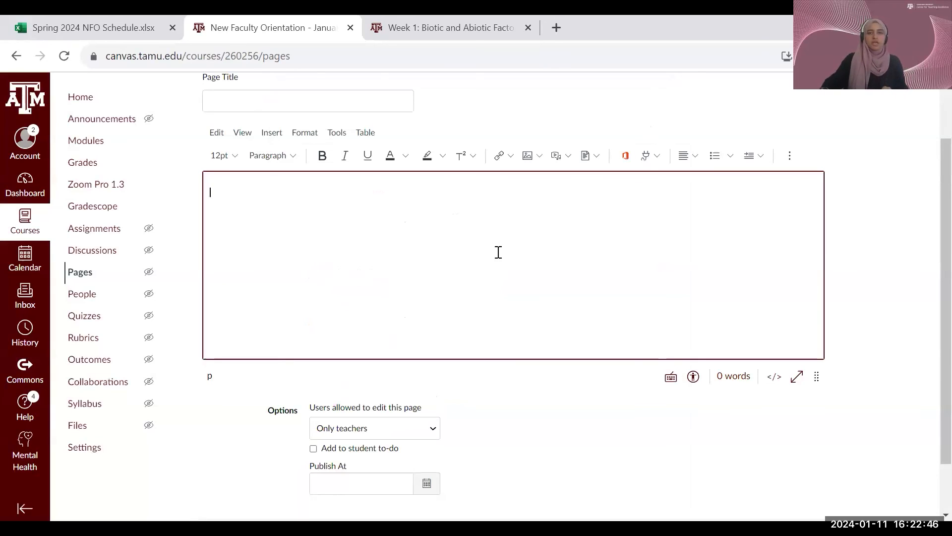
- Check the save options of the new page, and leave it unsaved for the course modules
scroll(498, 252, "down", 1)
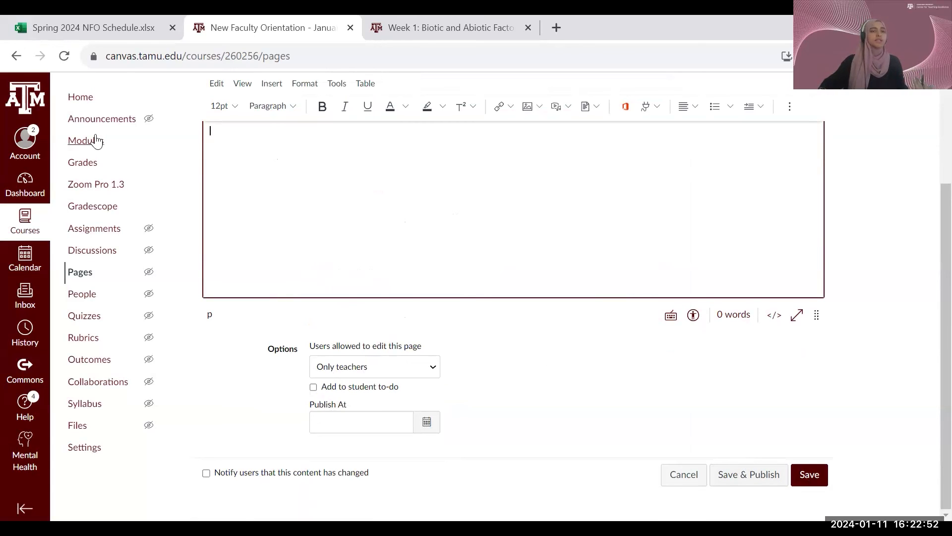
left_click(94, 142)
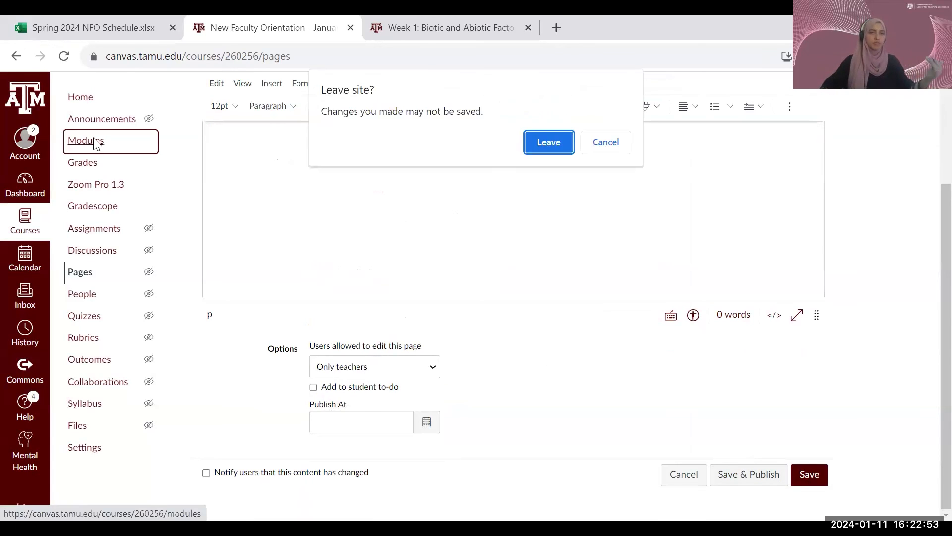
left_click(559, 144)
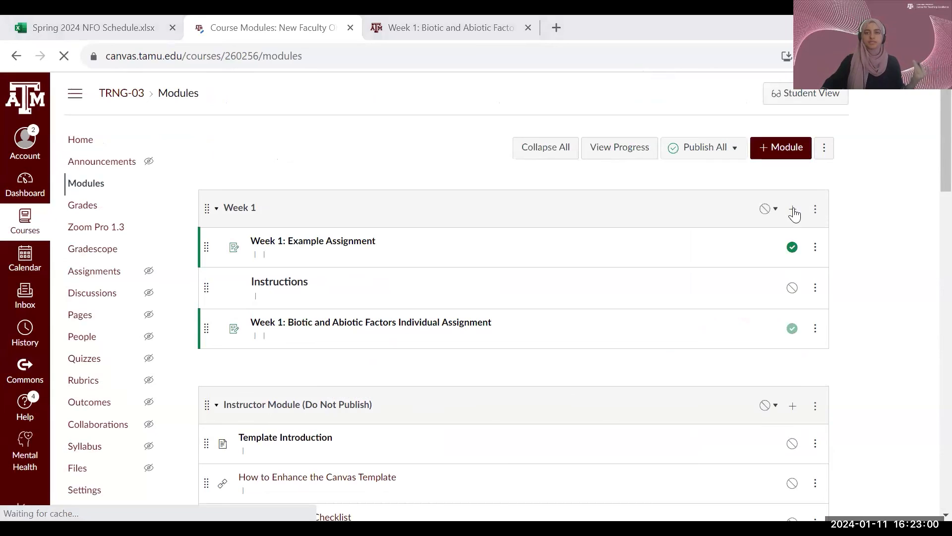
- Show the Page choices for adding an item to the Week 1 module, and cancel without adding one
left_click(793, 209)
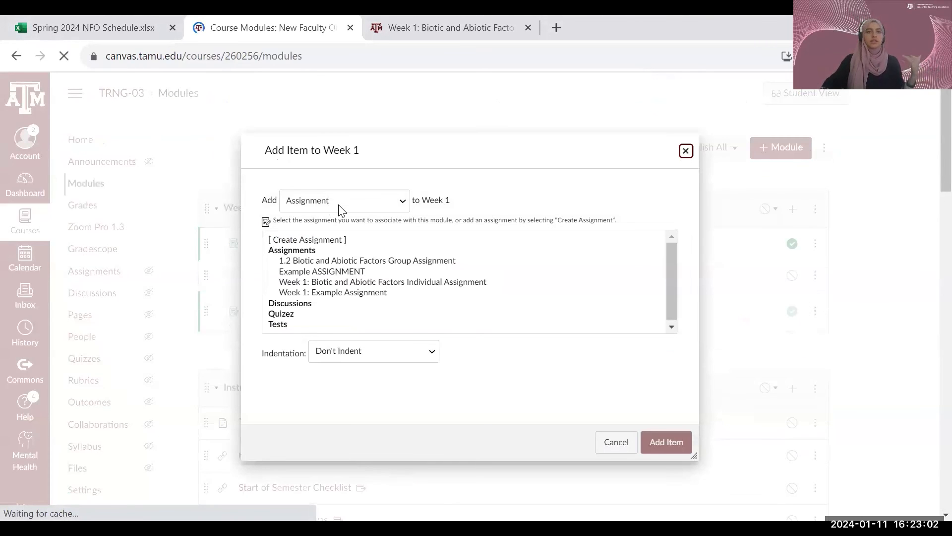
left_click(339, 205)
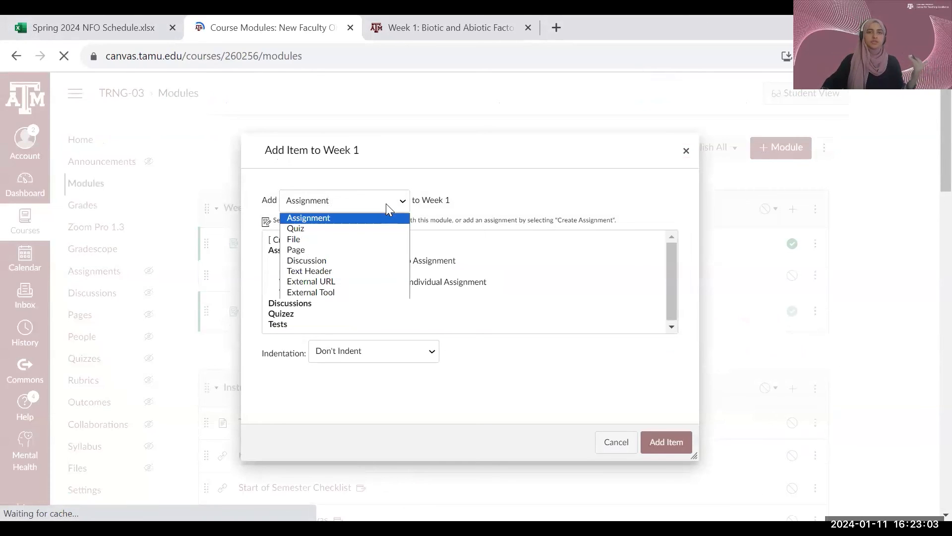
left_click(305, 250)
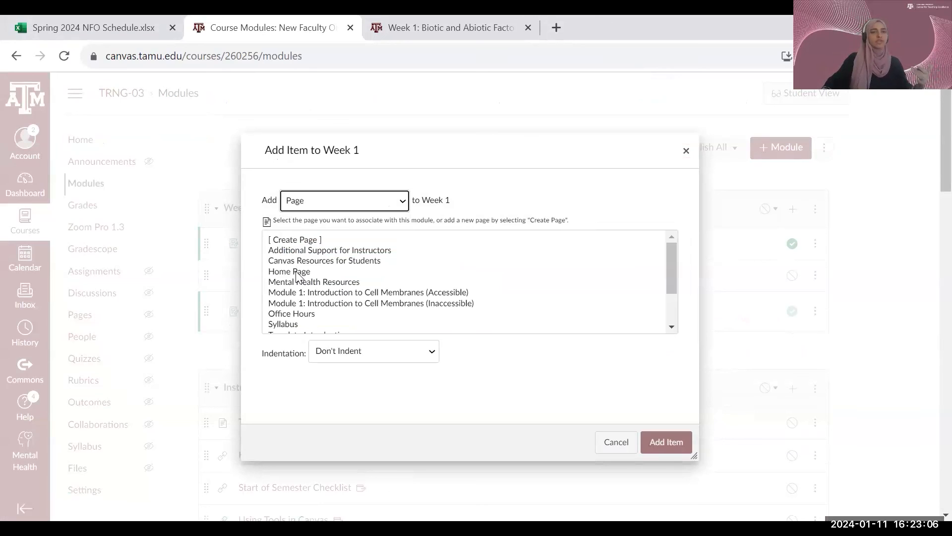
left_click(624, 445)
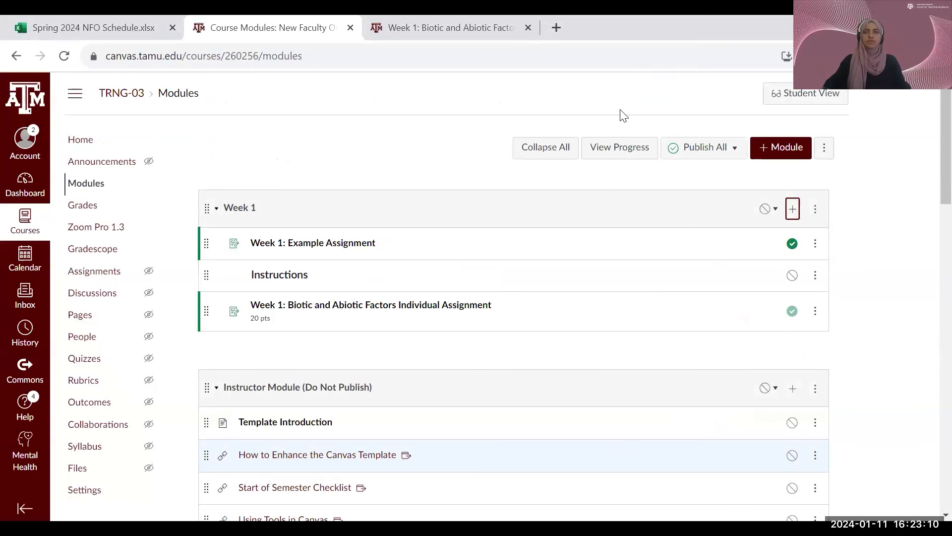